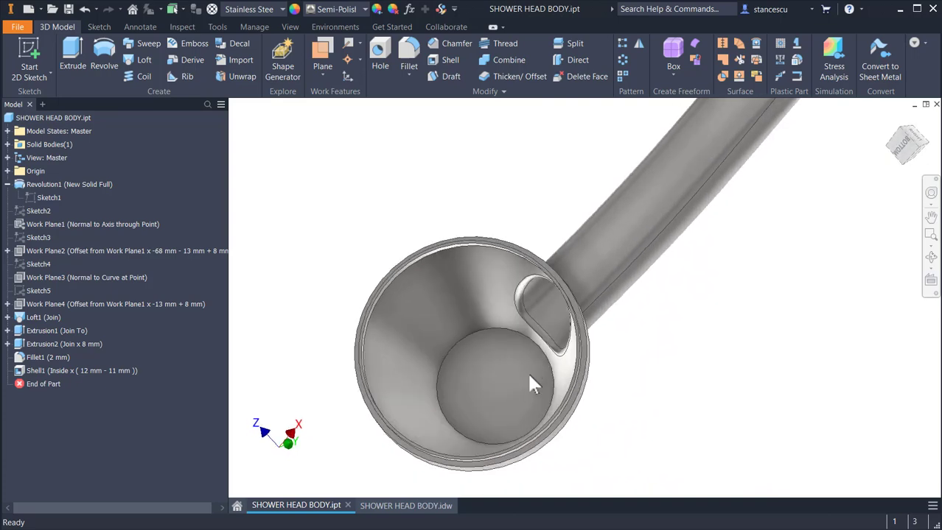
Examine the finished shower head body from several angles and review its dimensioned drawing, including the A-A section.
key(F5)
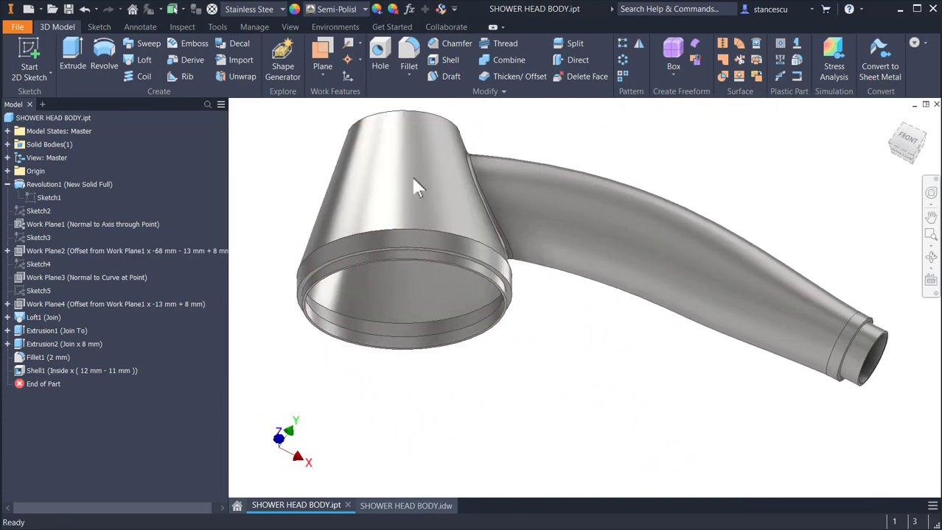
shift+middle_drag(402, 208, 699, 278)
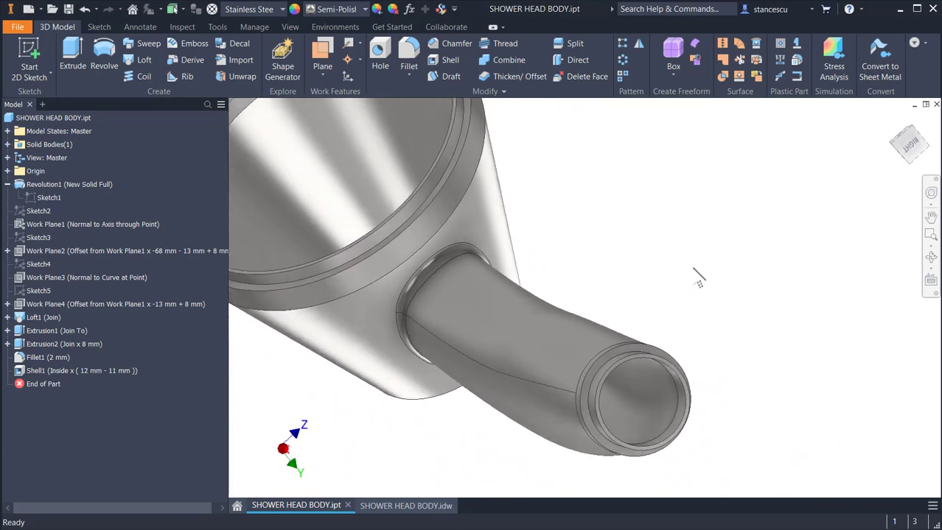
key(F6)
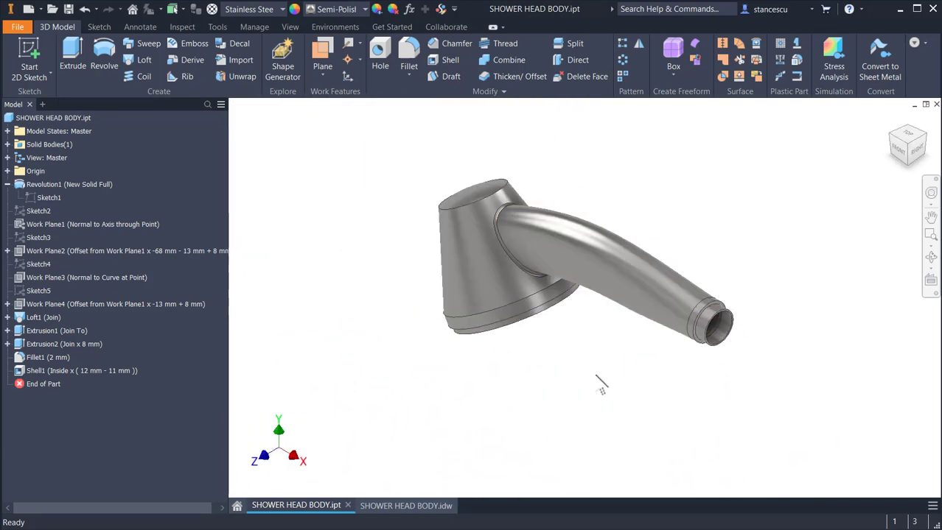
click(409, 506)
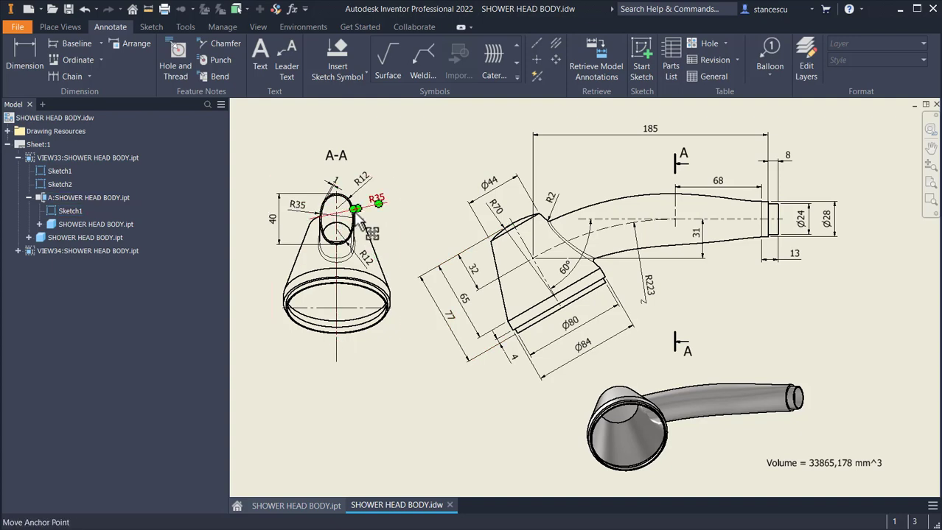
click(392, 206)
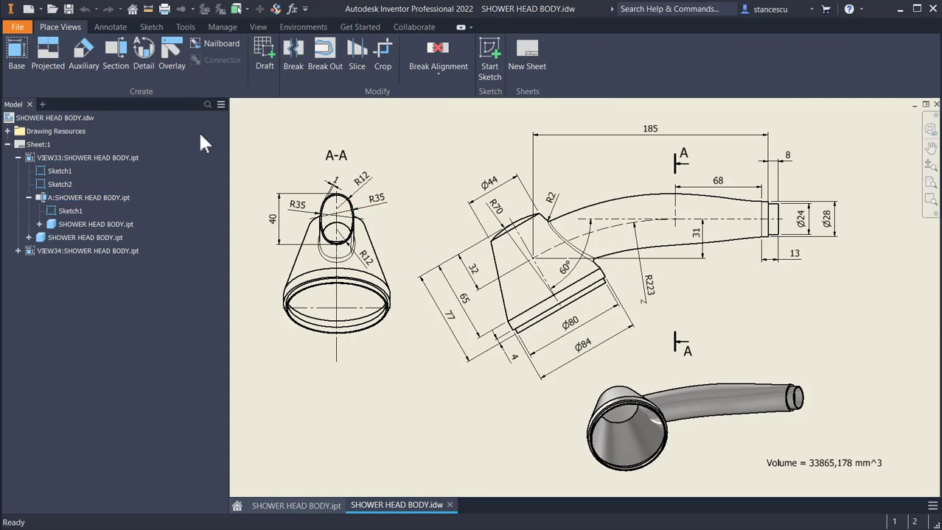
Create a new part from the metric Standard (mm).ipt template and start a 2D sketch on the XY plane.
click(33, 7)
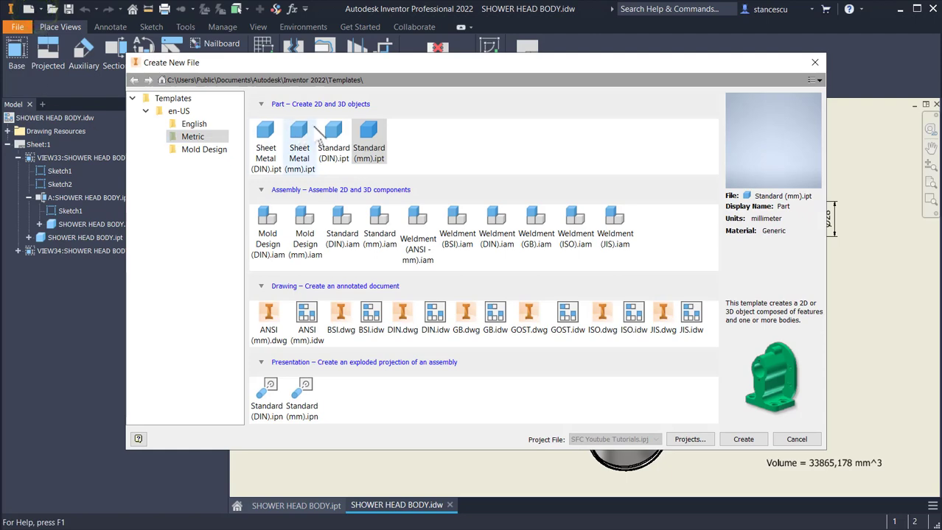
double_click(376, 140)
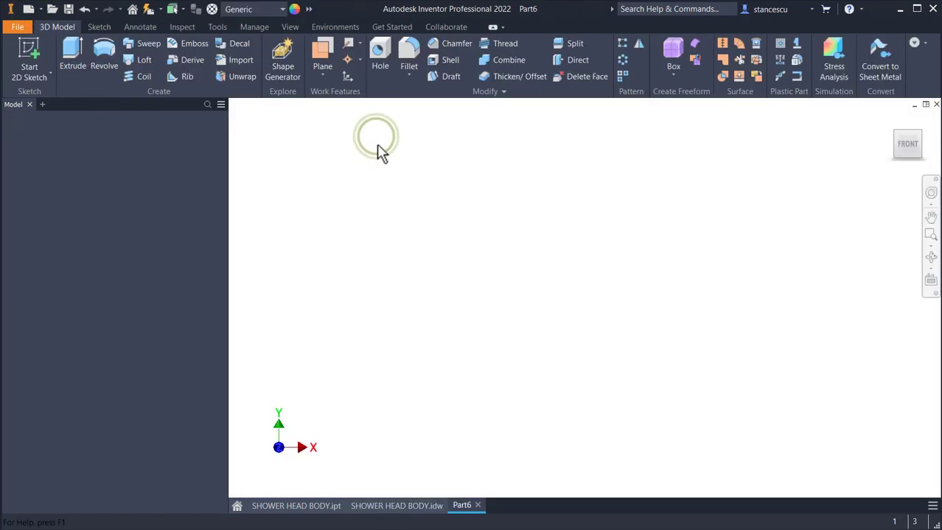
click(28, 47)
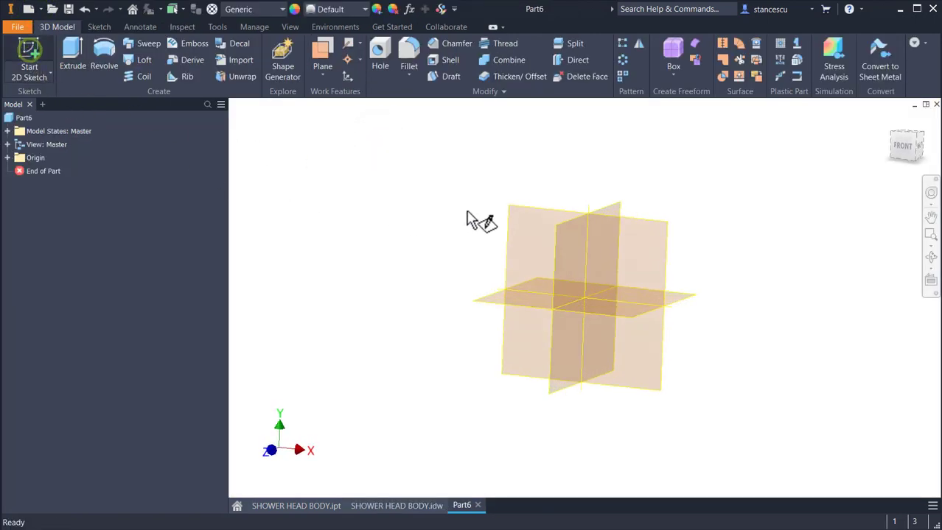
click(526, 193)
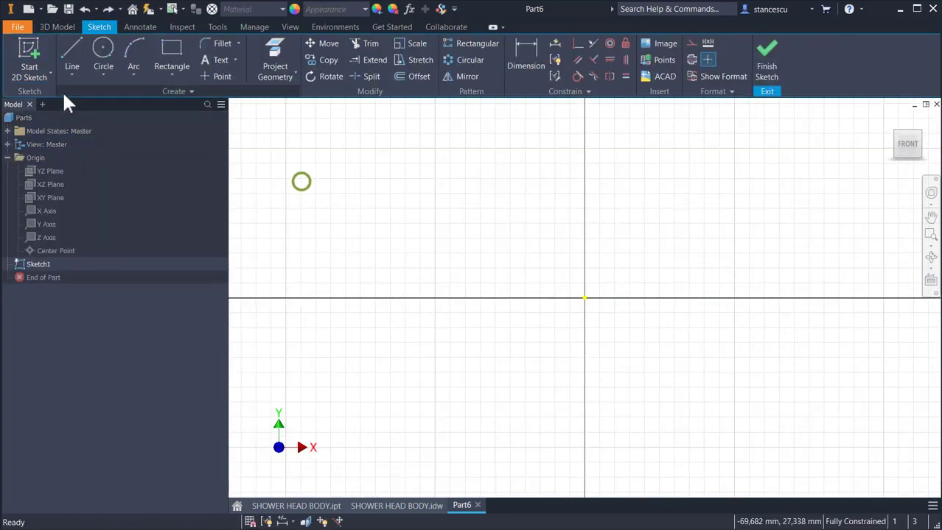
Sketch a centerline sloping down to the right at about 61° to the horizontal, crossing the X axis left of the origin.
click(70, 47)
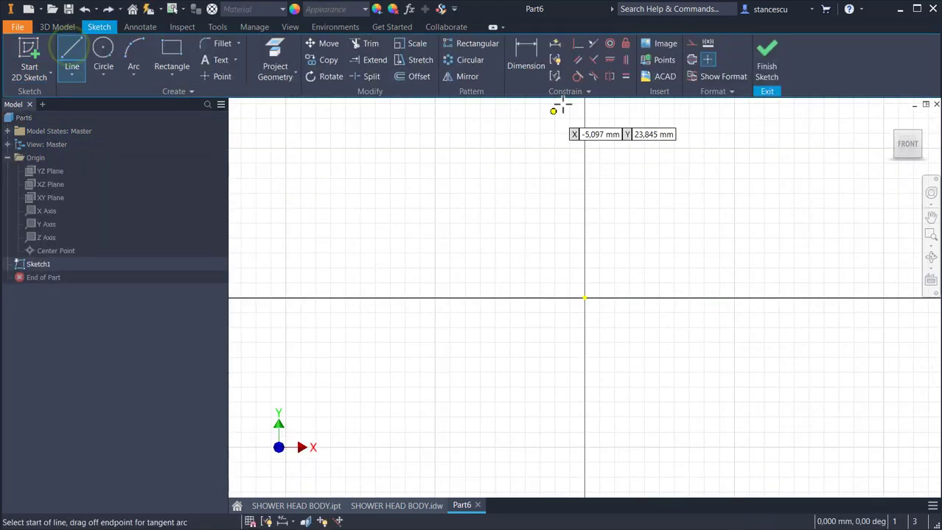
click(691, 60)
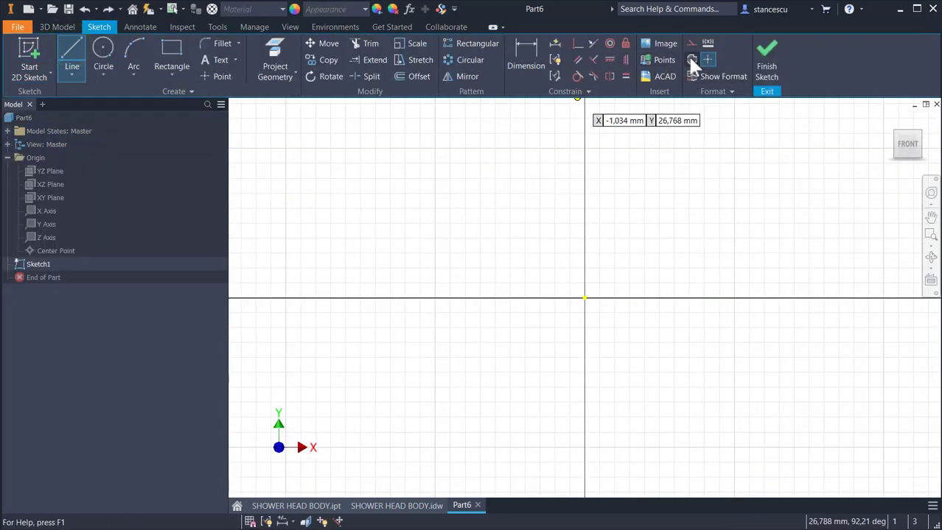
click(466, 202)
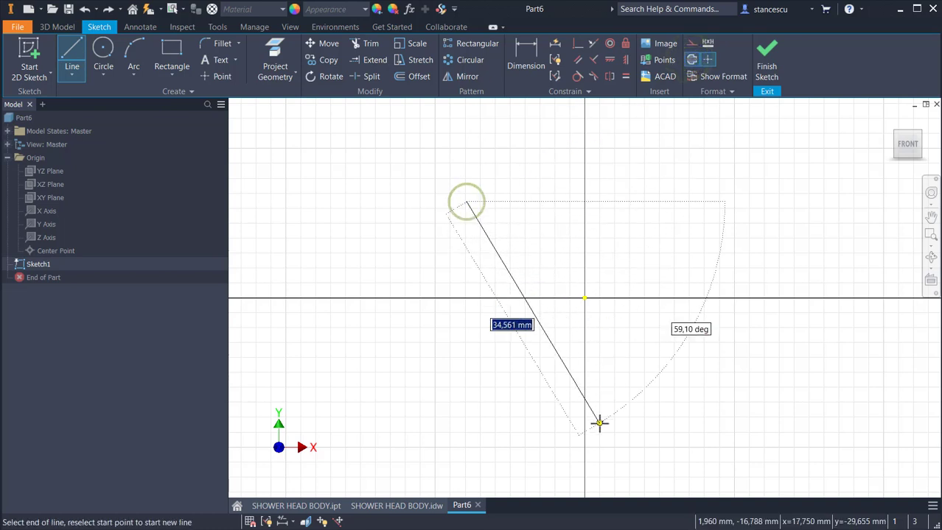
click(599, 438)
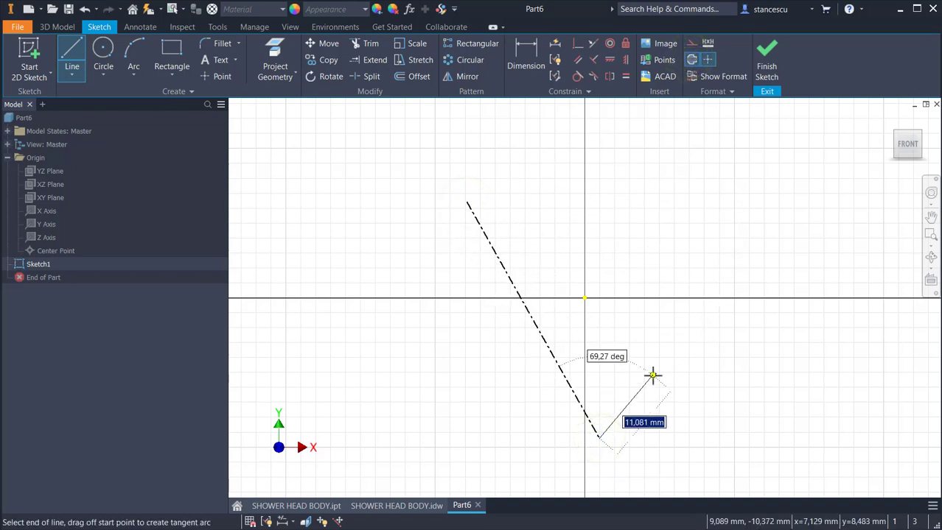
key(Escape)
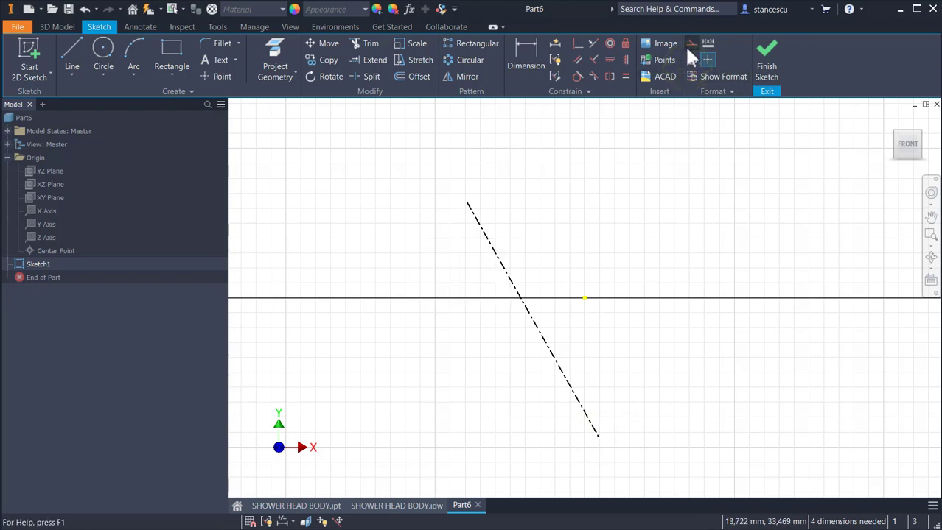
Project the origin's X axis into the sketch as construction geometry.
click(691, 44)
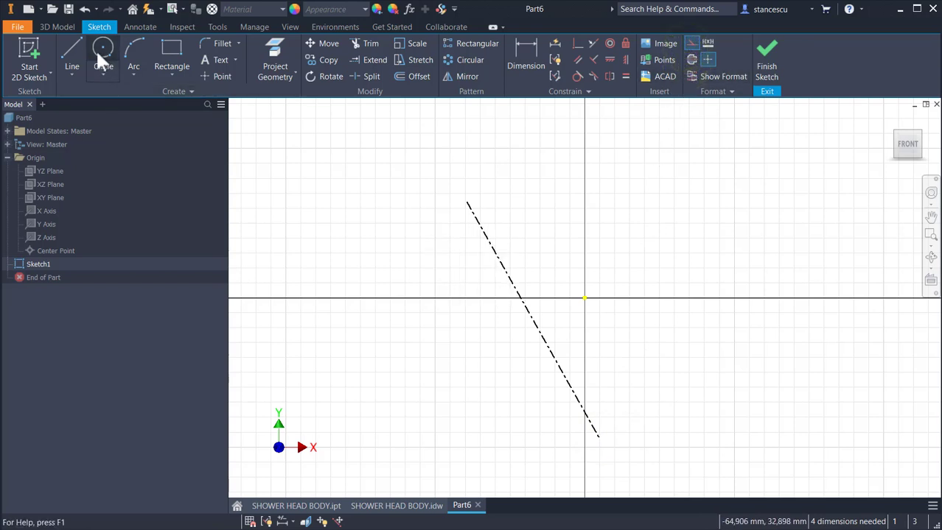
click(278, 49)
click(46, 214)
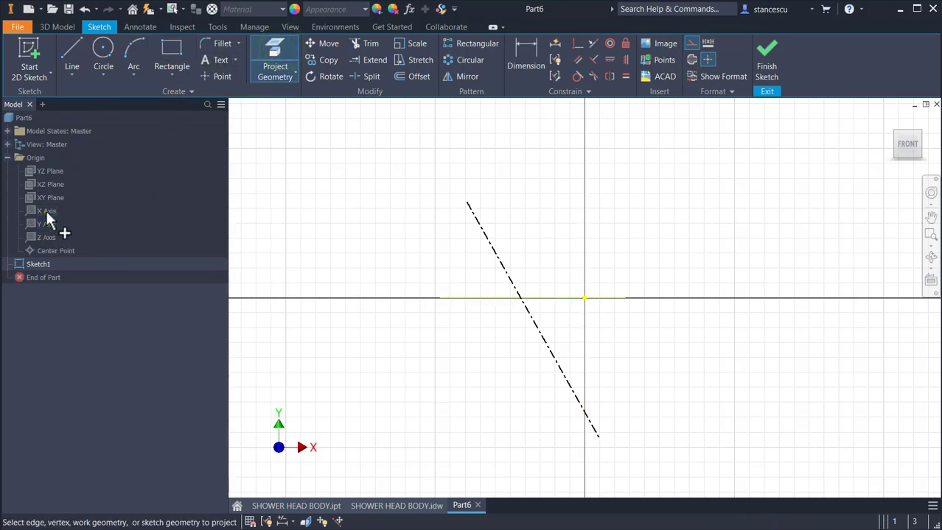
click(543, 209)
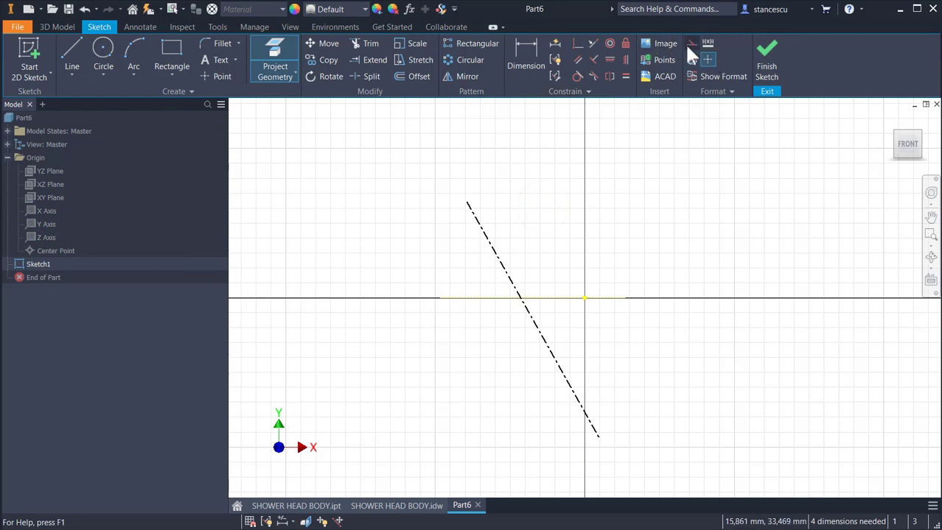
Dimension the angle between the sloped centerline and the projected X axis as 60 degrees.
click(531, 50)
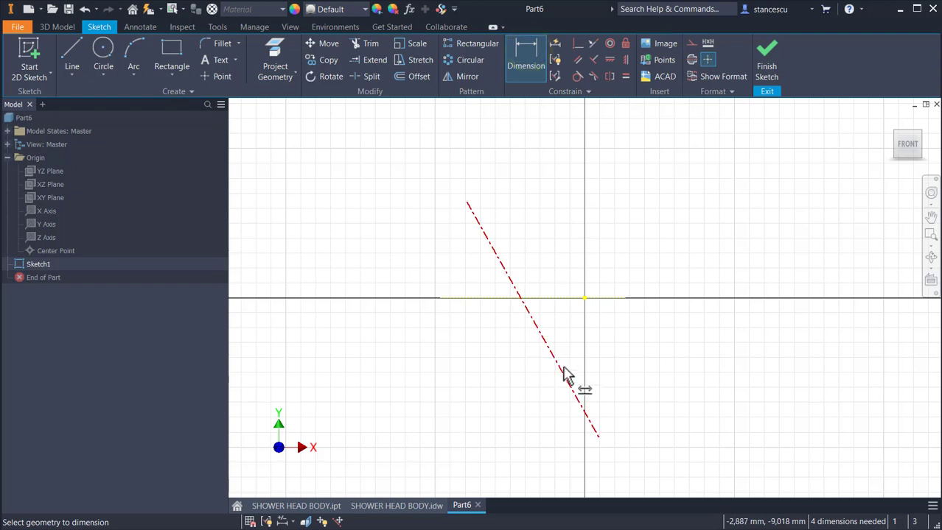
click(605, 296)
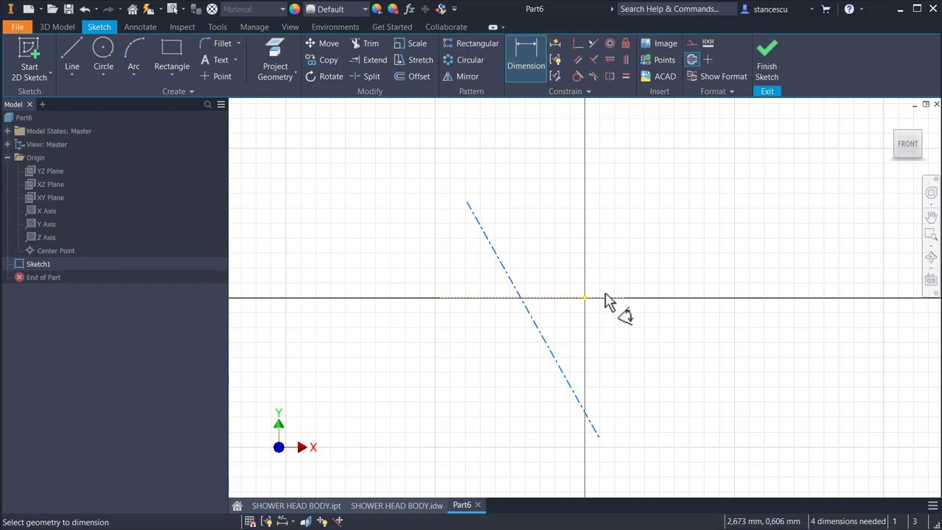
click(611, 368)
text(6)
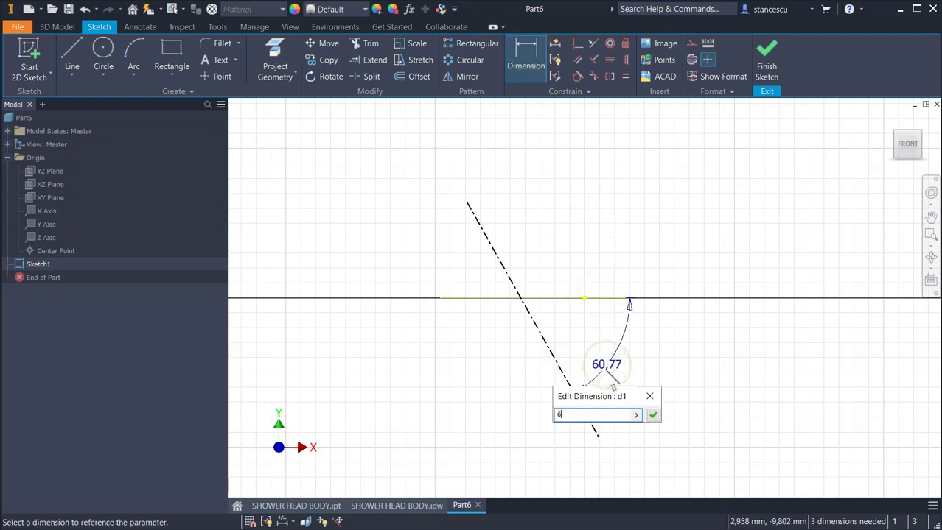
text(0)
key(Return)
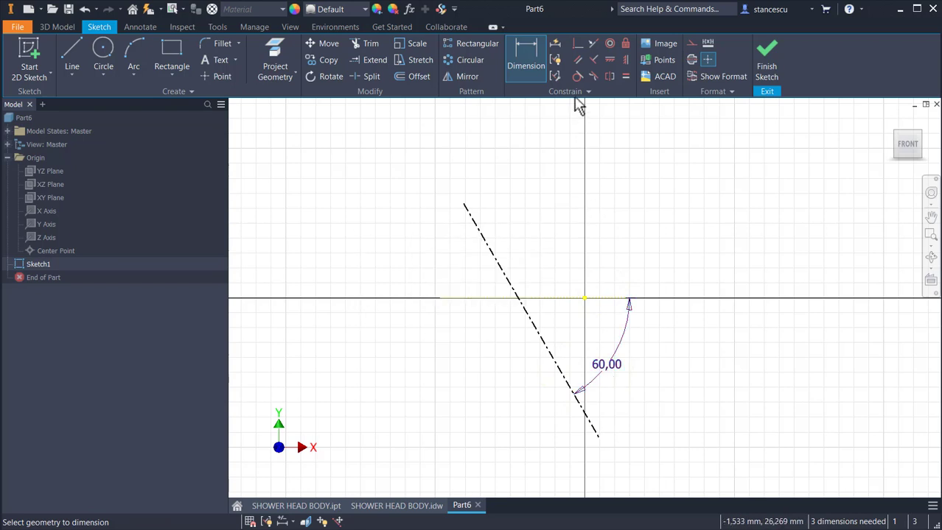
Constrain the sloped centerline to be coincident with the sketch origin.
click(580, 44)
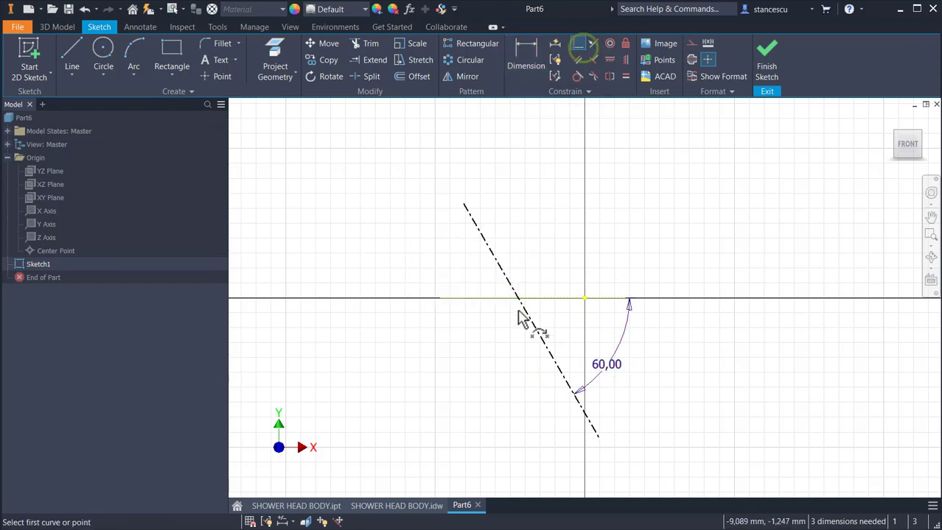
click(524, 318)
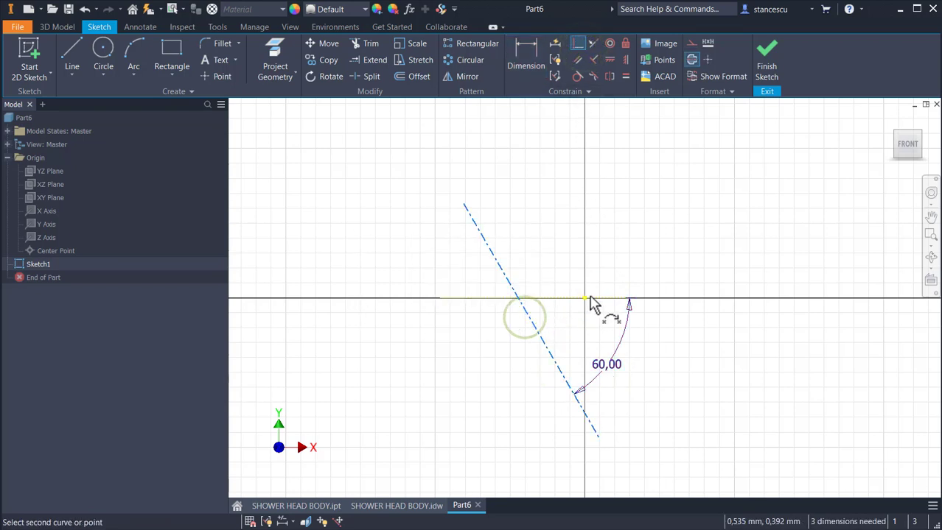
click(585, 299)
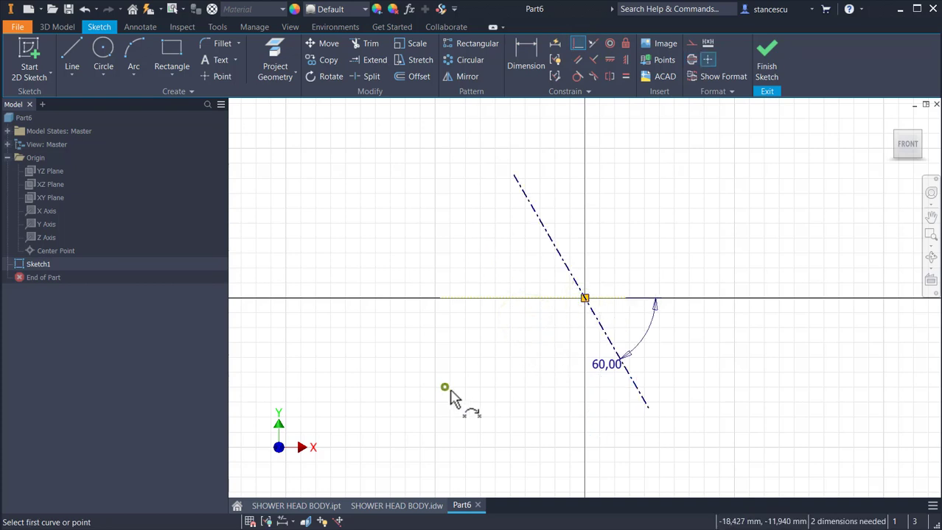
key(Escape)
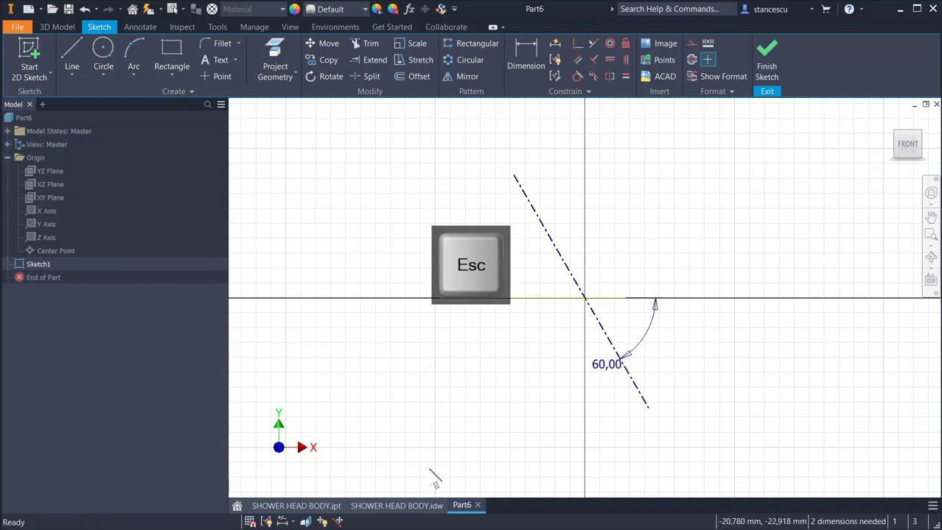
Consult the SHOWER HEAD BODY drawing and dimension the distance from the centerline's upper endpoint to the origin as 32 mm.
click(388, 506)
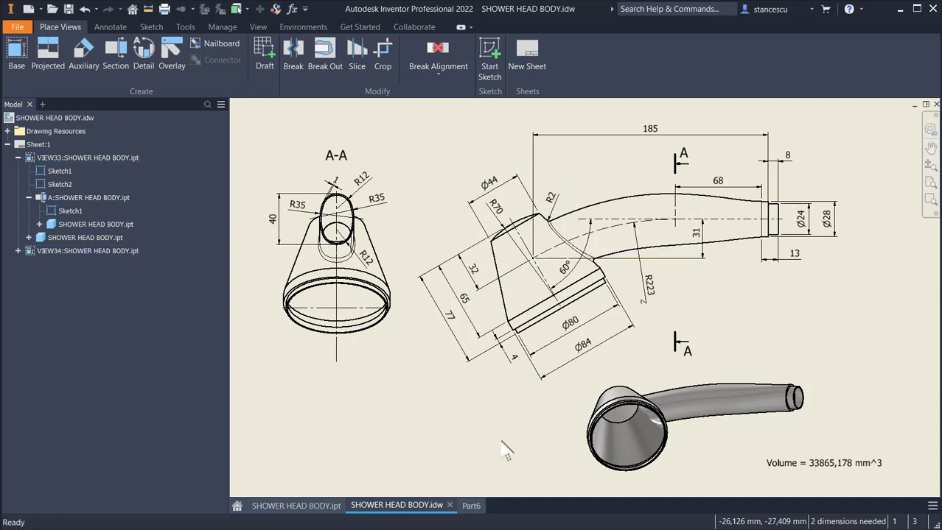
click(467, 507)
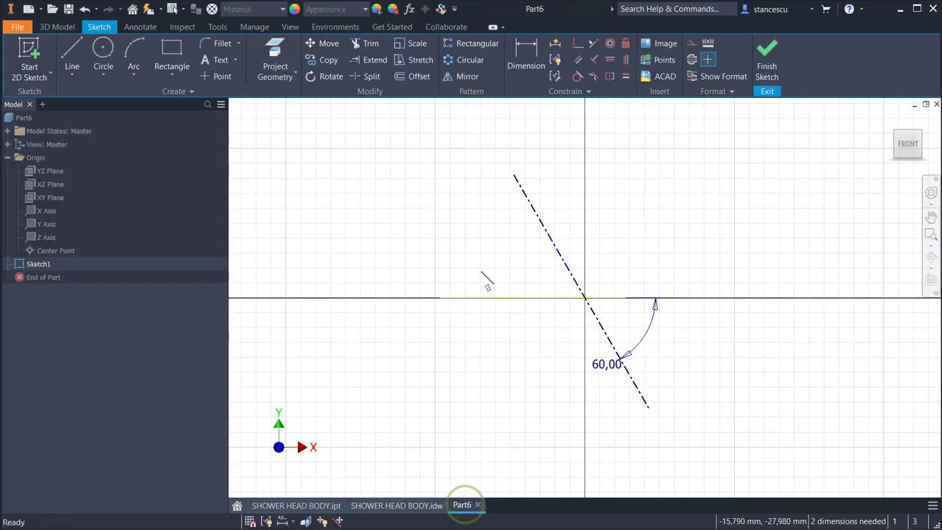
click(532, 63)
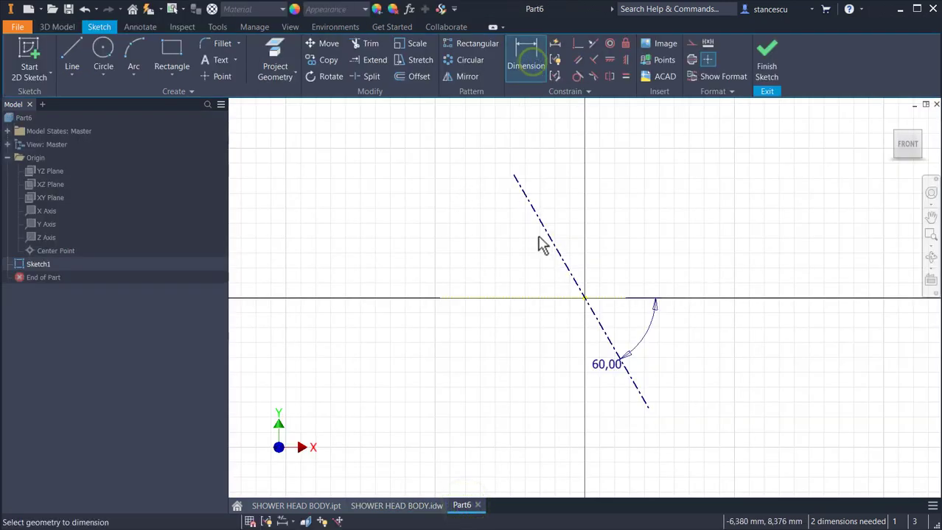
click(514, 176)
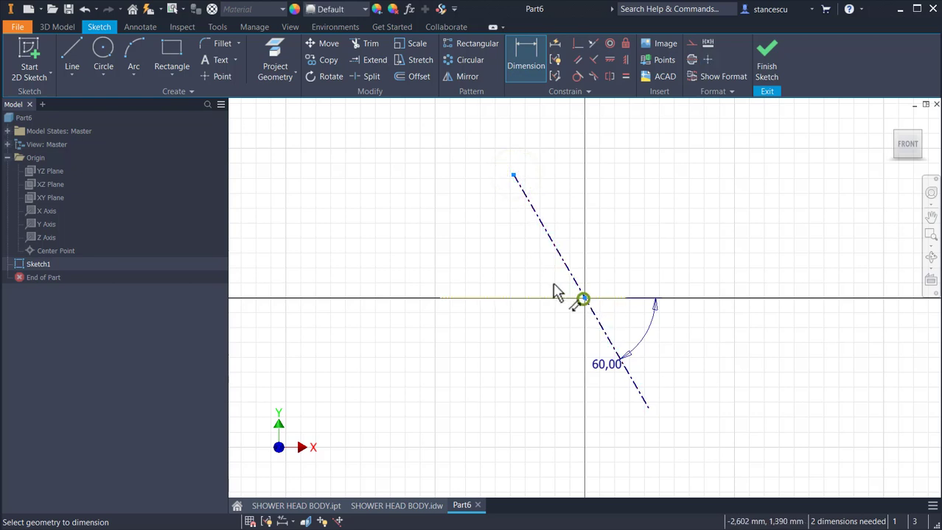
click(549, 279)
click(511, 275)
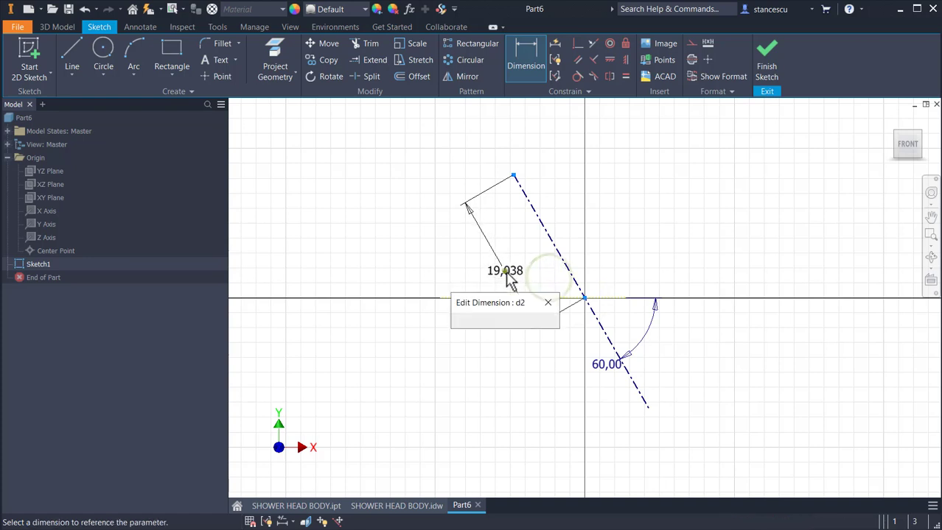
text(32)
key(Return)
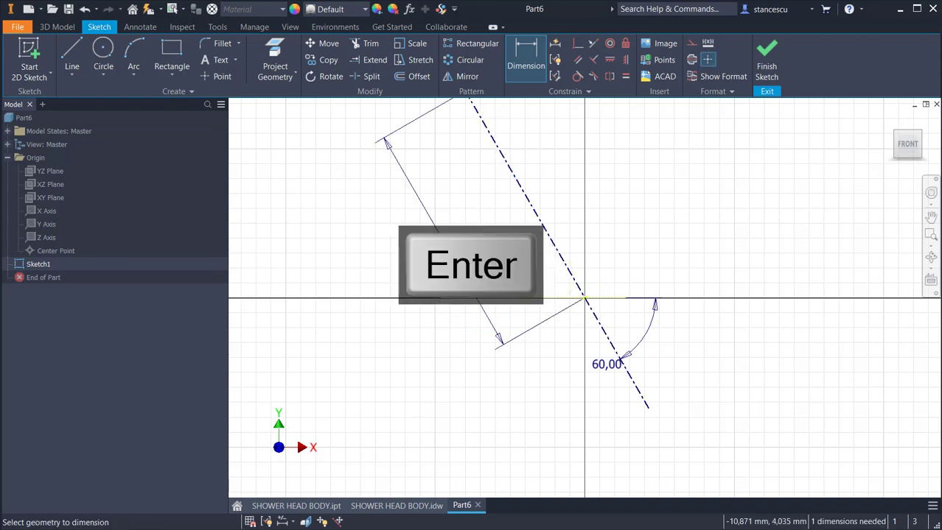
Add an aligned dimension to the full length of the sloped centerline and set it to 77 mm.
click(577, 286)
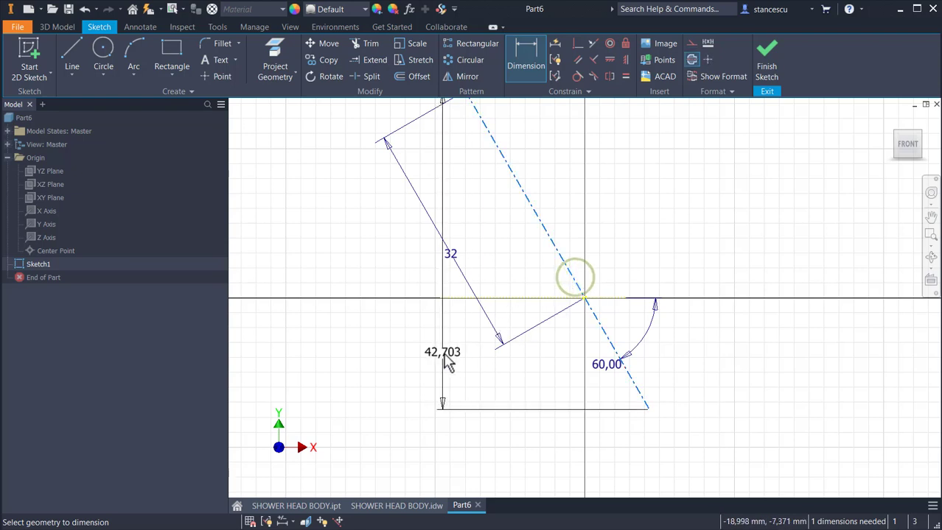
click(358, 368)
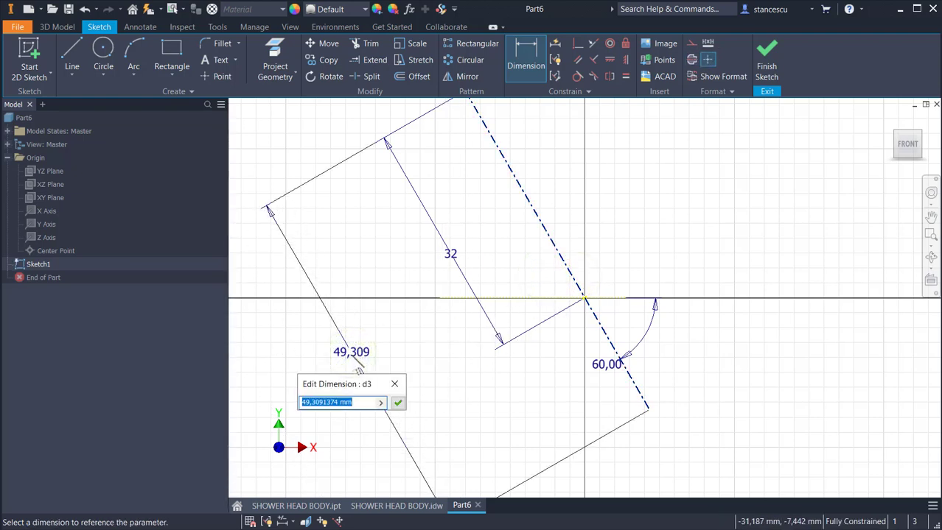
text(77)
key(Return)
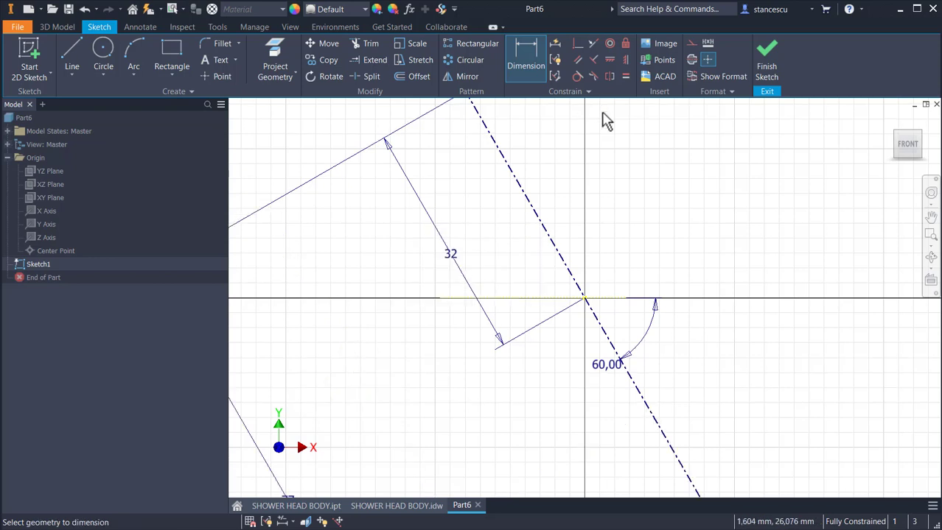
scroll(552, 233, down, 2)
middle_drag(531, 323, 526, 303)
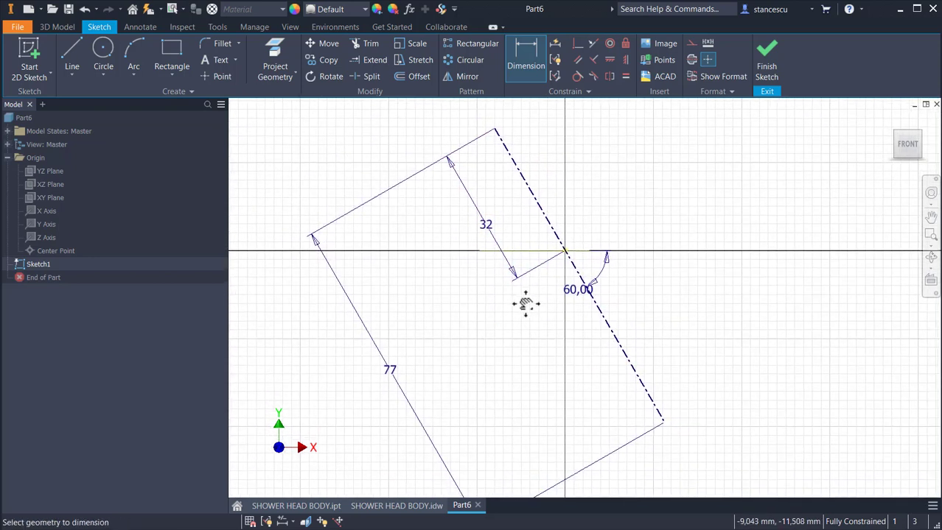
Sketch the open profile from the centerline's lower endpoint: a perpendicular base line, a small stepped rim, a short side, and a long upward line.
scroll(526, 303, down, 2)
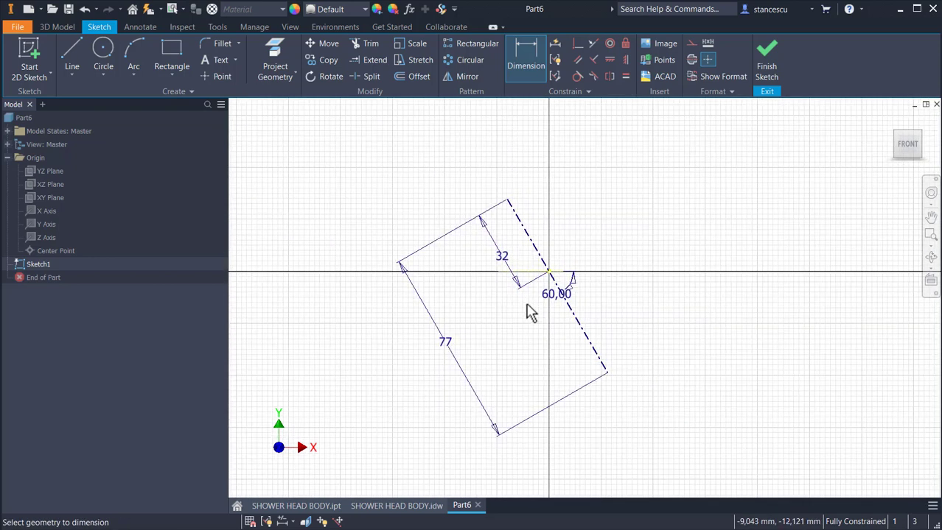
click(73, 50)
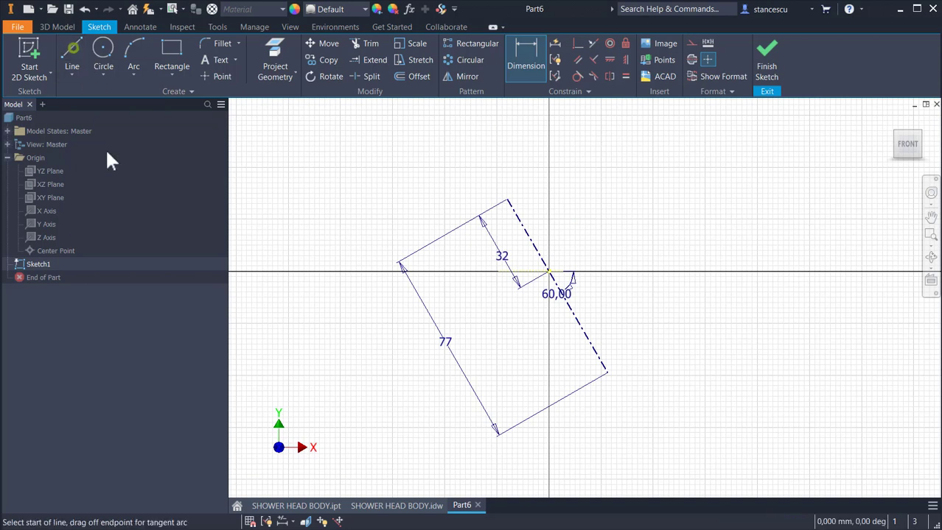
click(607, 372)
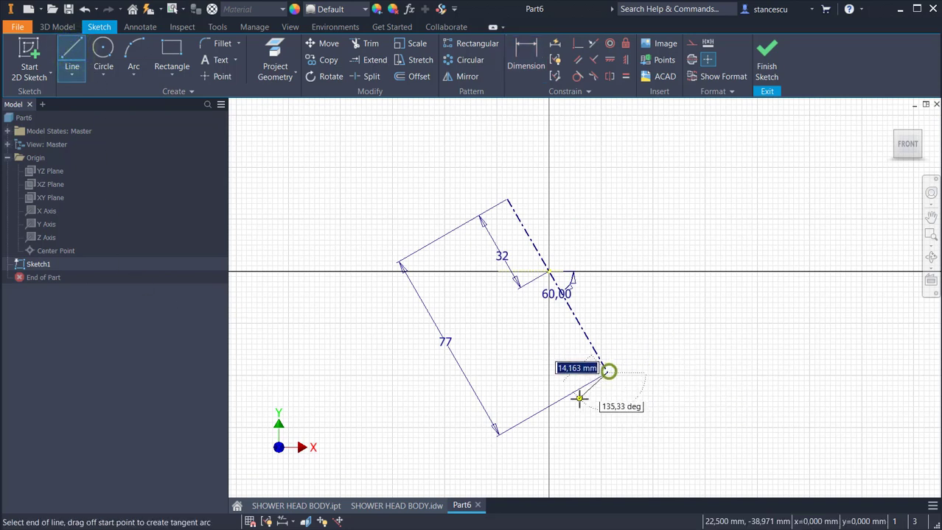
click(533, 417)
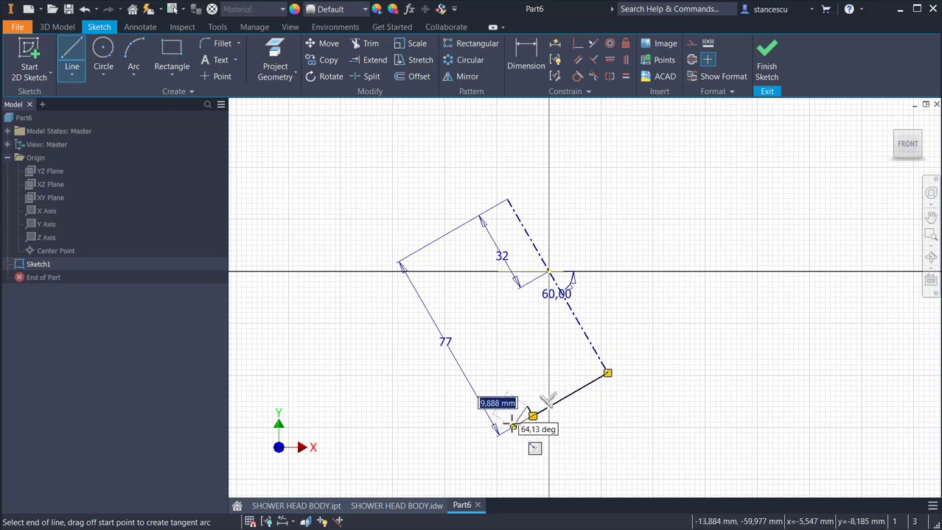
click(508, 418)
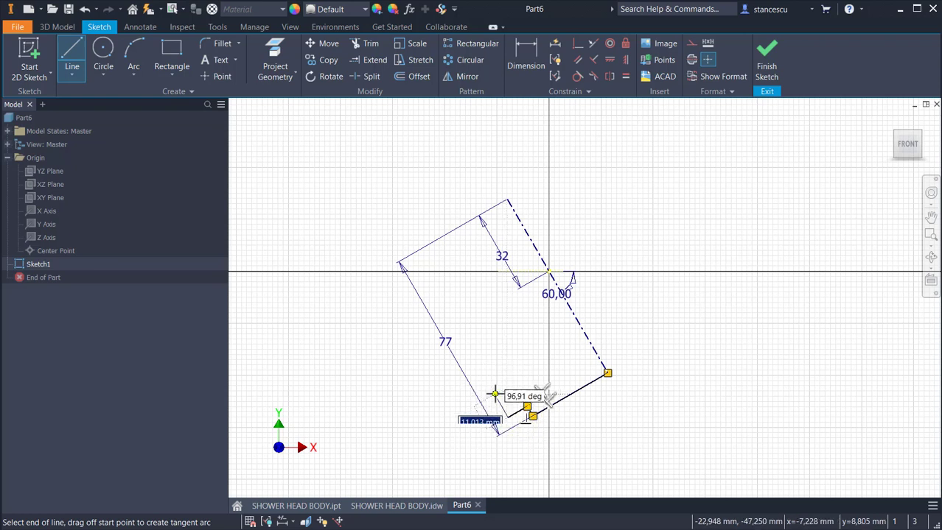
click(494, 395)
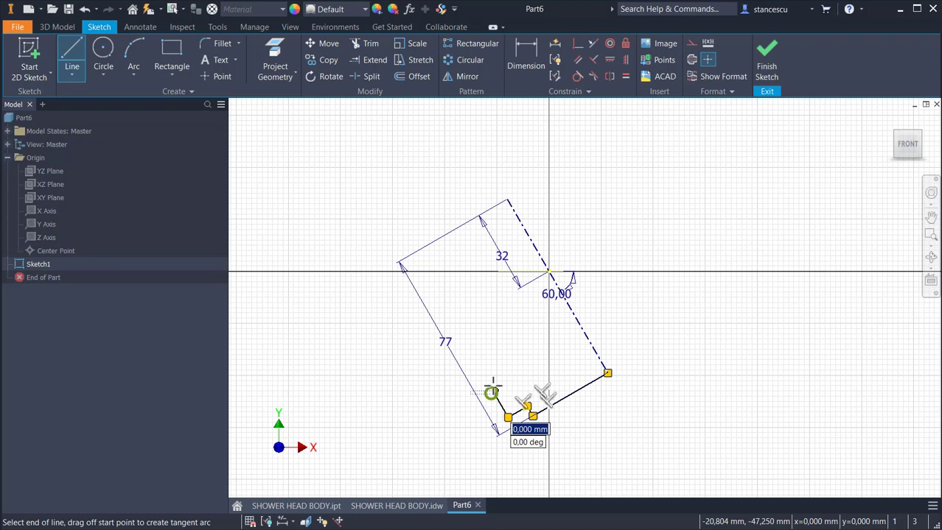
click(470, 247)
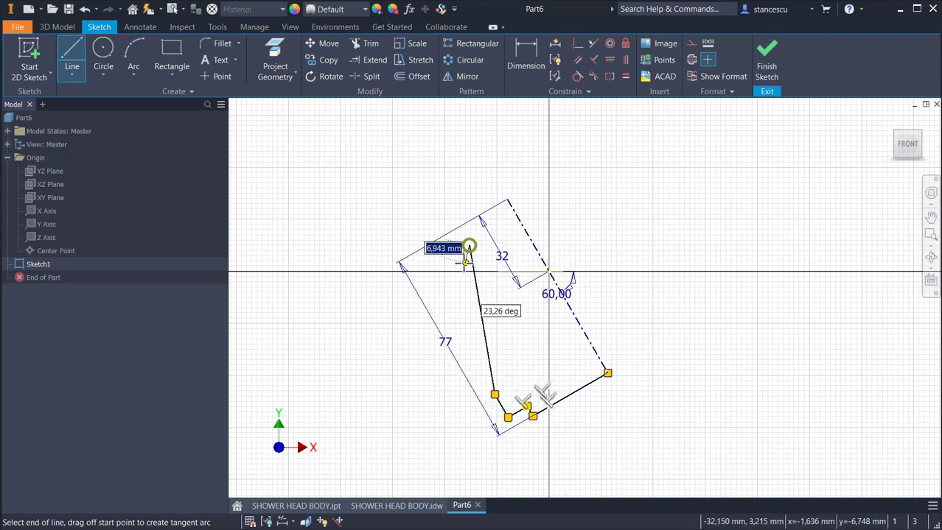
key(Escape)
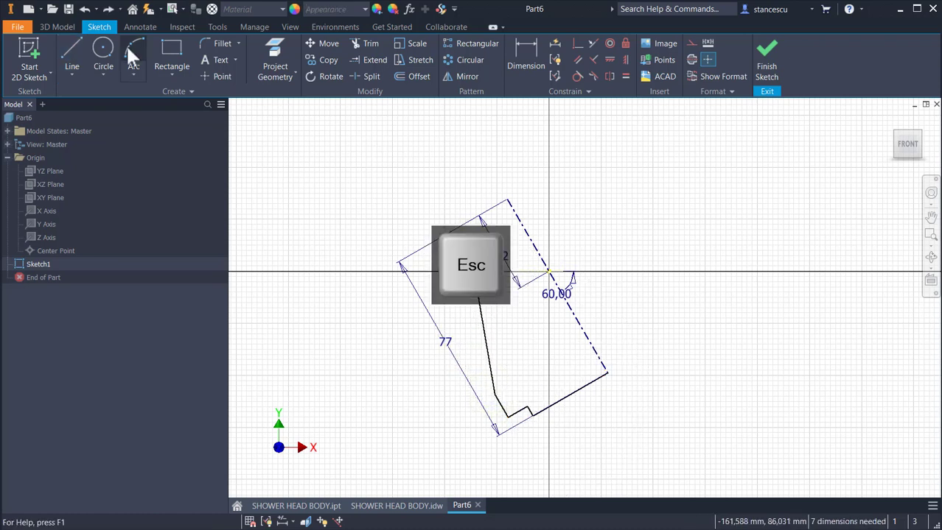
Draw an arc of about 71 mm radius from the long line's upper end to the centerline's upper endpoint and constrain it perpendicular to the centerline.
click(132, 57)
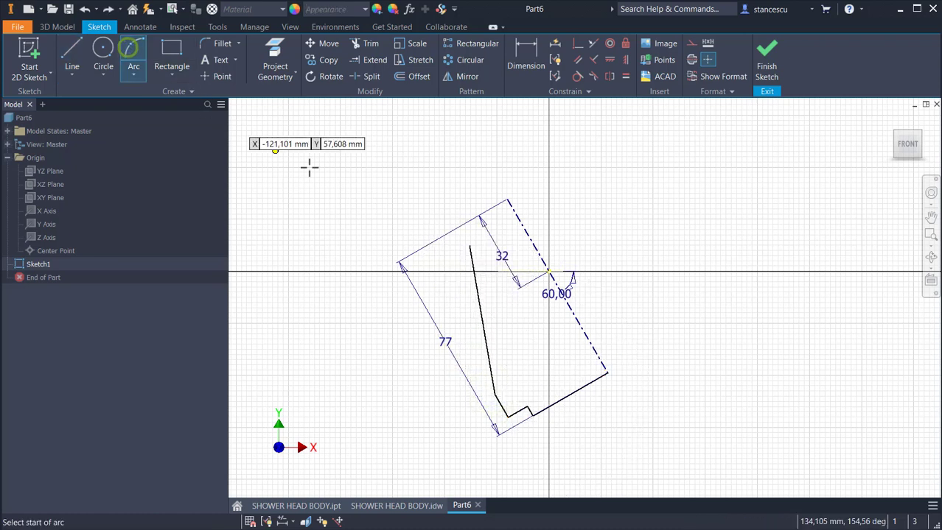
click(470, 247)
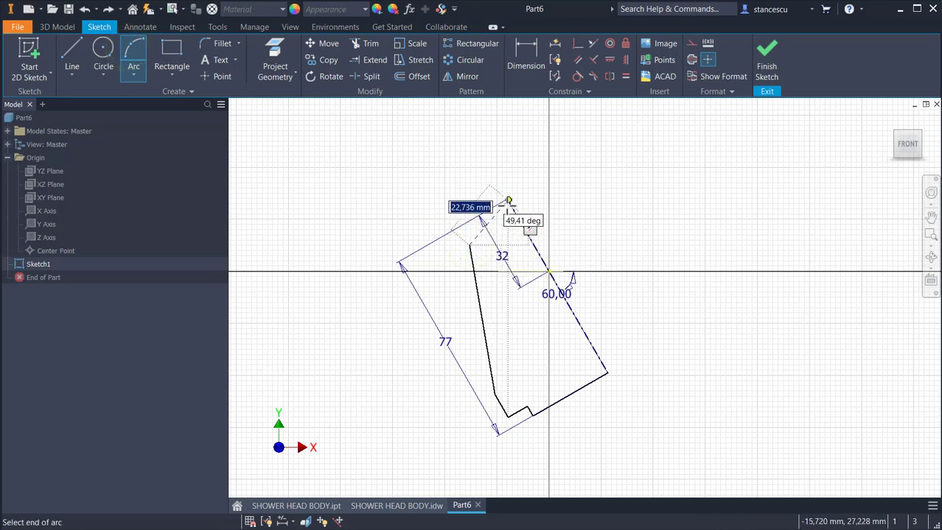
click(504, 201)
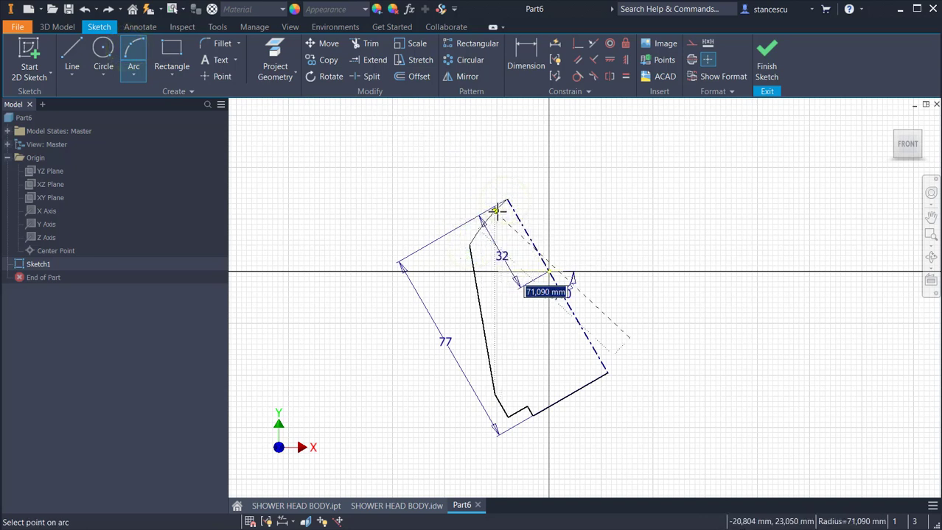
text(60)
key(Return)
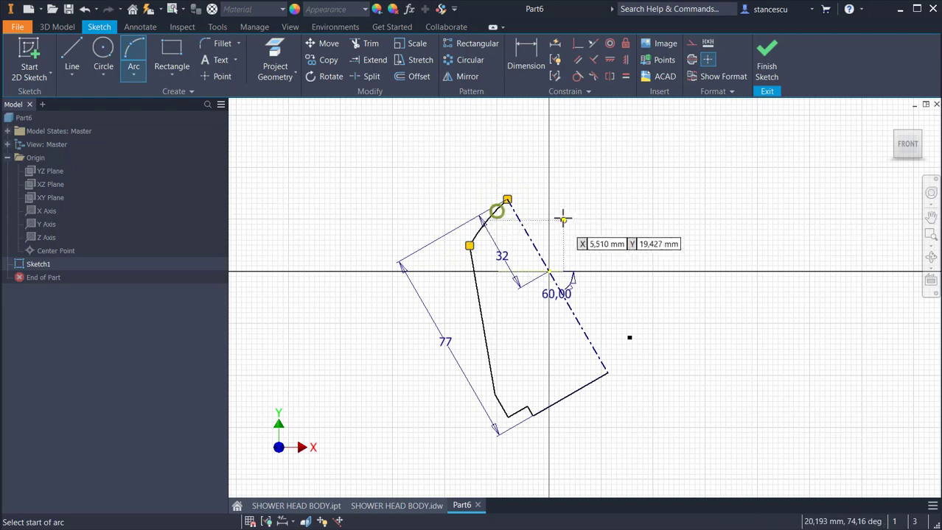
click(593, 61)
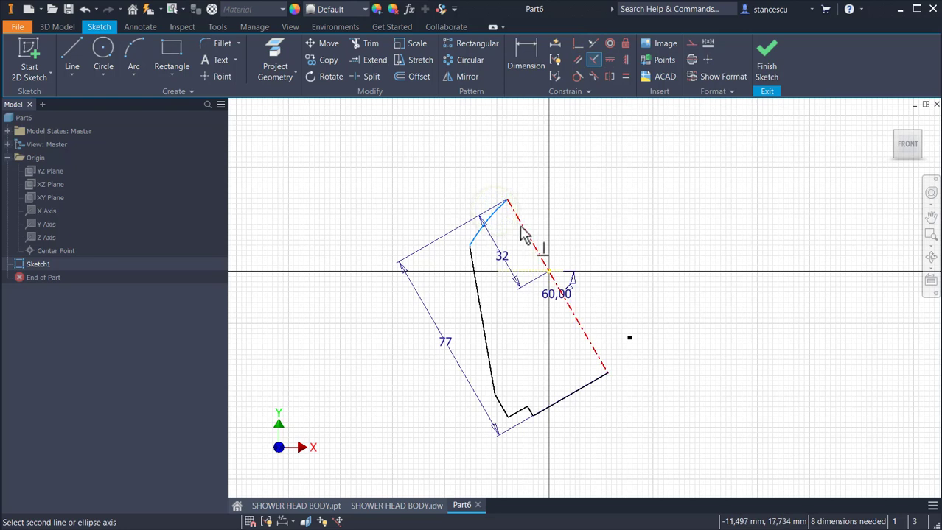
click(521, 224)
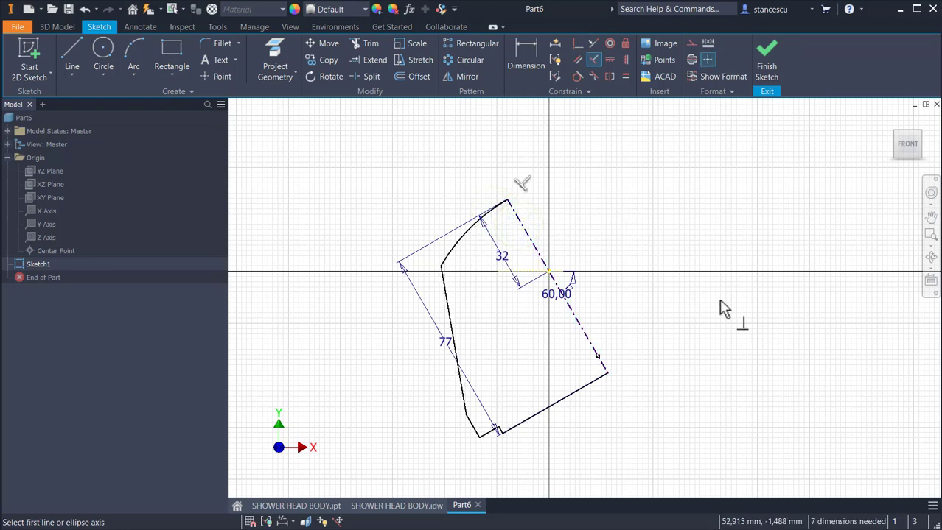
Dimension the inner rim step line from the centerline as a diameter of 80 mm.
click(530, 52)
click(583, 335)
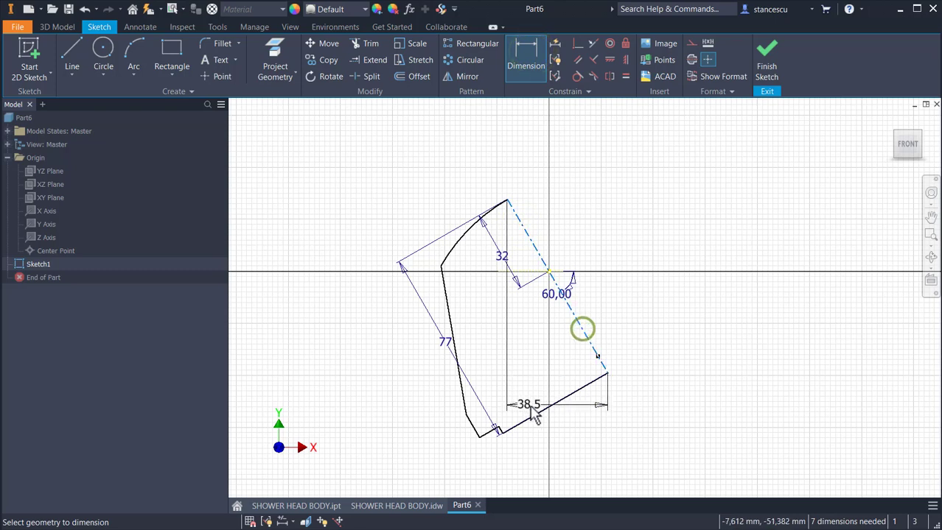
scroll(501, 437, up, 3)
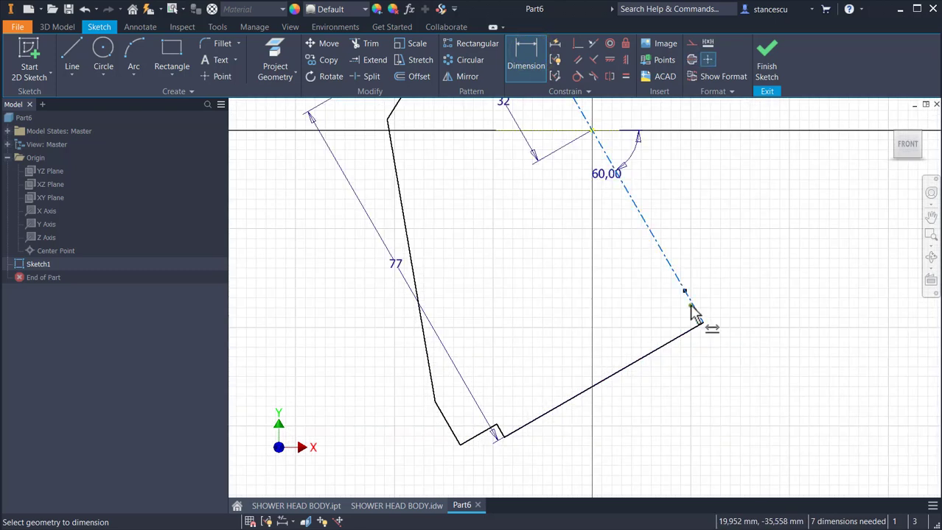
click(498, 430)
click(650, 424)
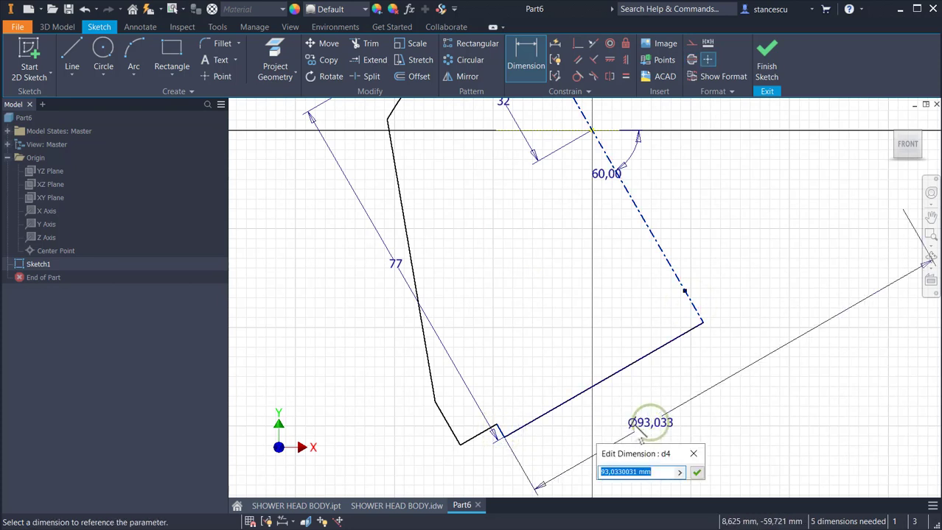
key(Return)
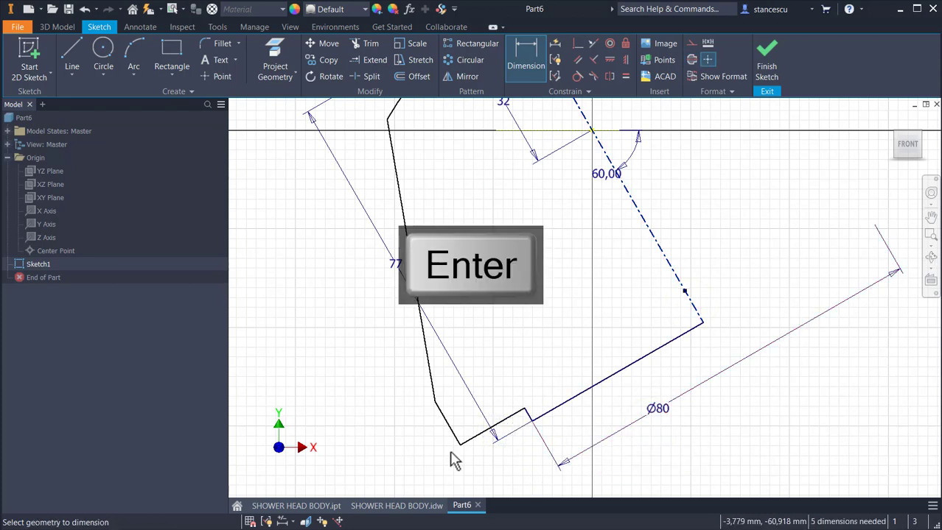
Dimension the short outer side line from the centerline as a diameter of 84 mm.
click(457, 436)
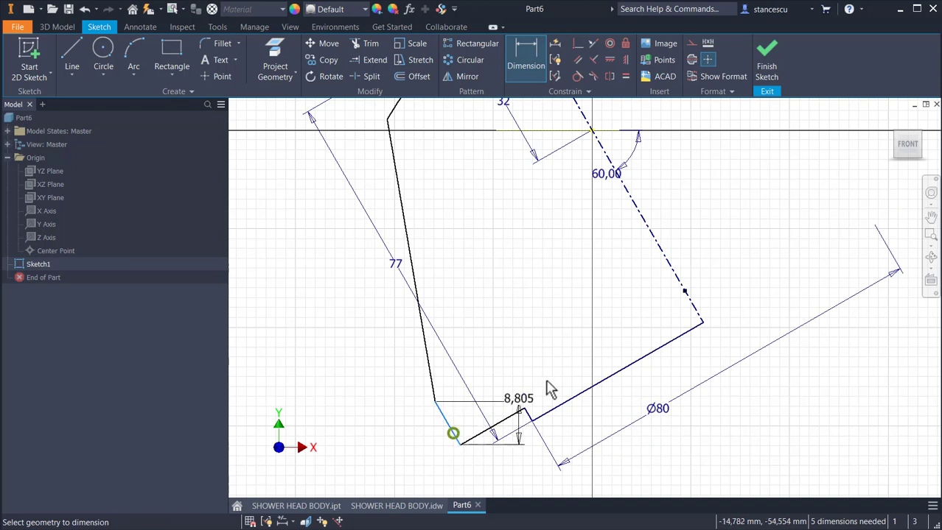
click(676, 287)
click(708, 433)
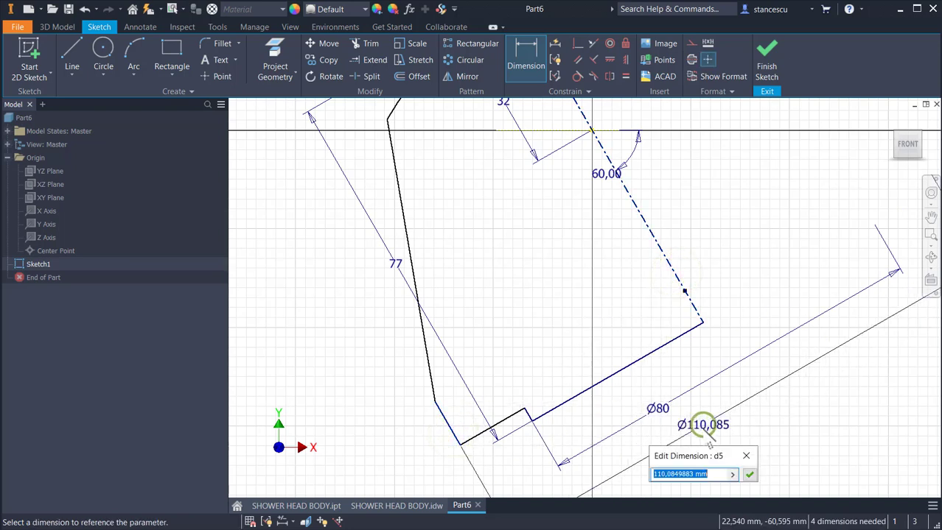
key(Return)
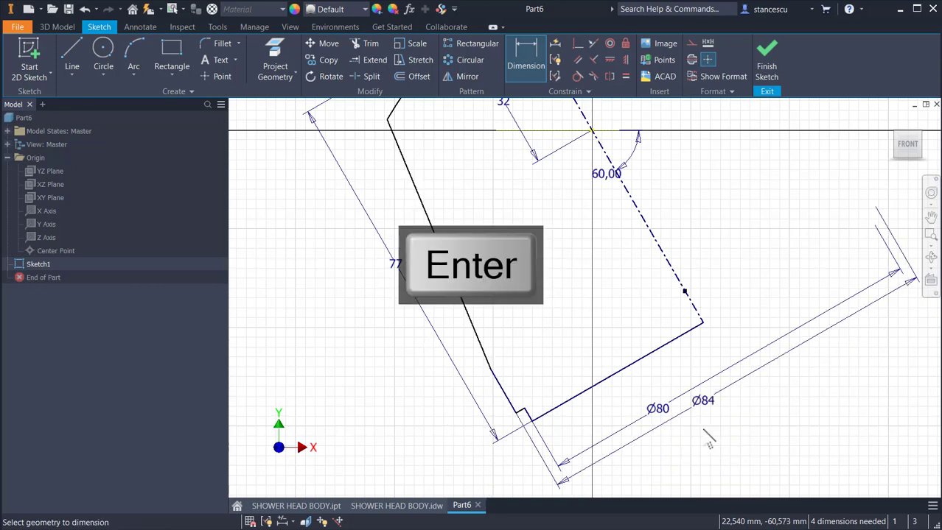
Dimension the junction of the arc and the long side line from the centerline as a diameter of 44 mm.
mouse_move(446, 272)
middle_down()
mouse_move(478, 280)
mouse_move(525, 414)
middle_up()
click(456, 273)
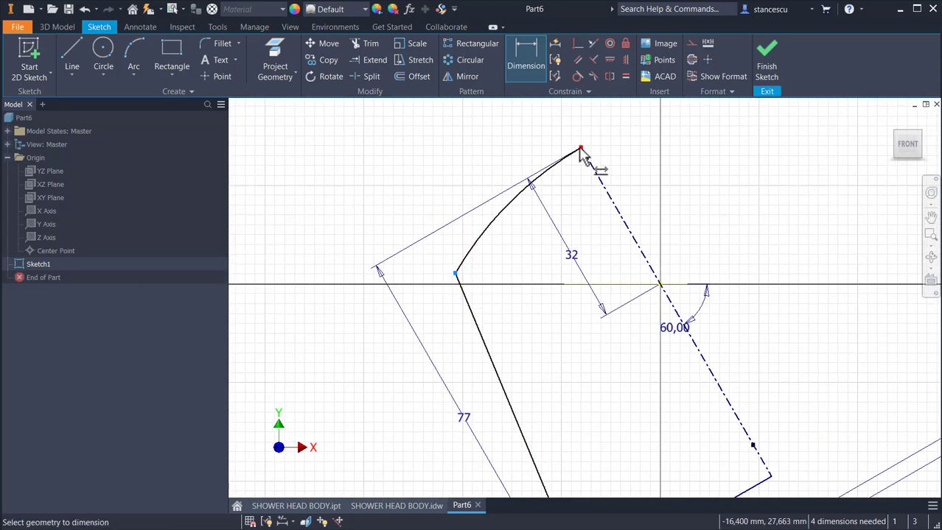
click(592, 175)
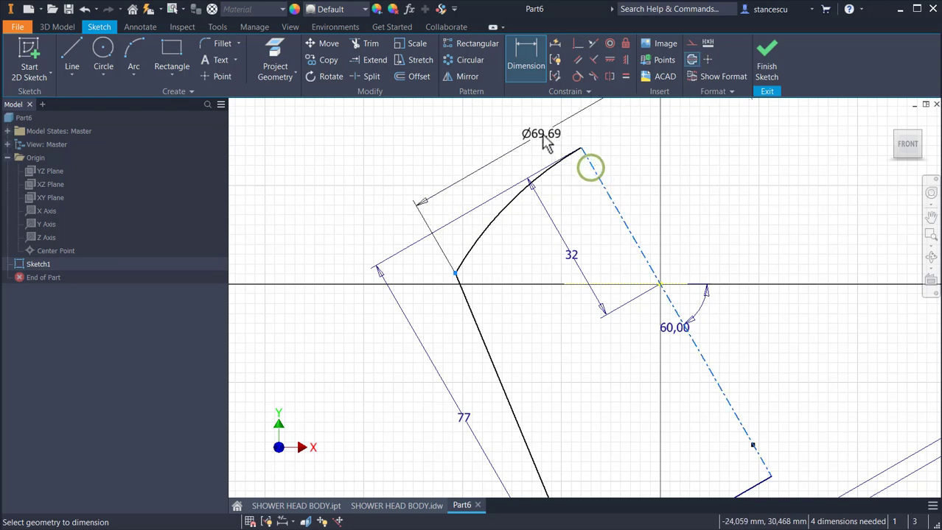
click(507, 125)
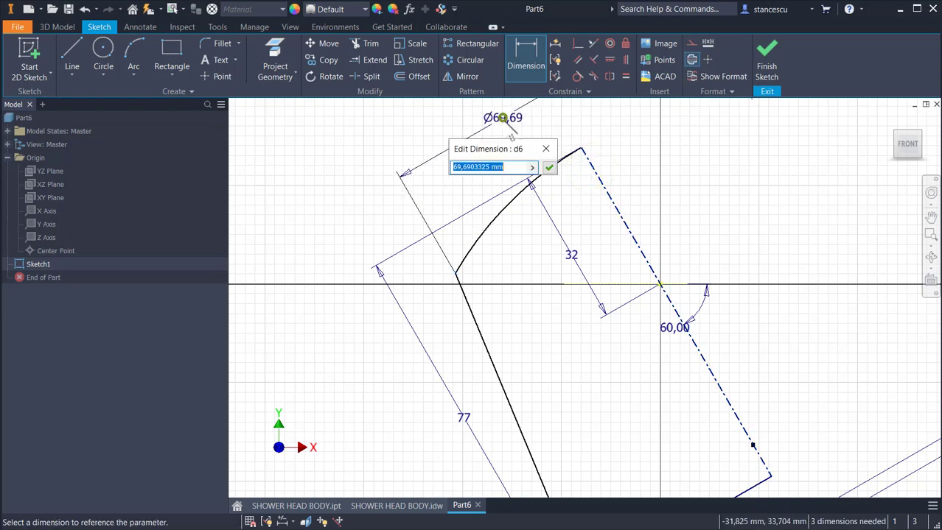
text(44)
key(Return)
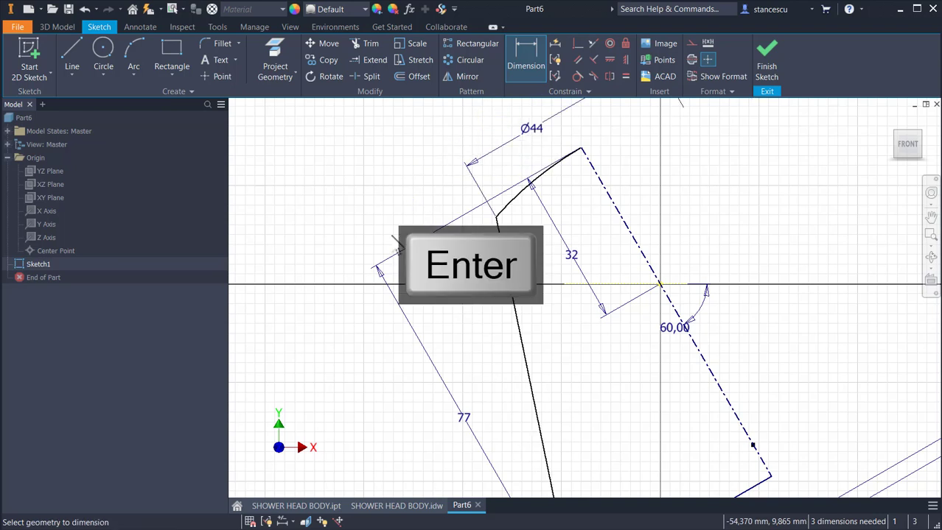
Dimension the top arc's radius as 70 mm.
click(525, 188)
click(507, 150)
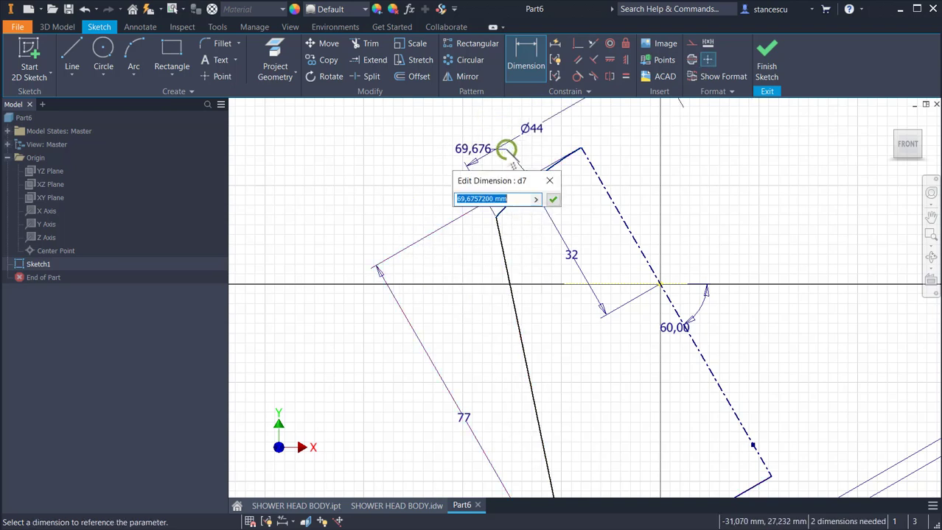
text(70)
key(Return)
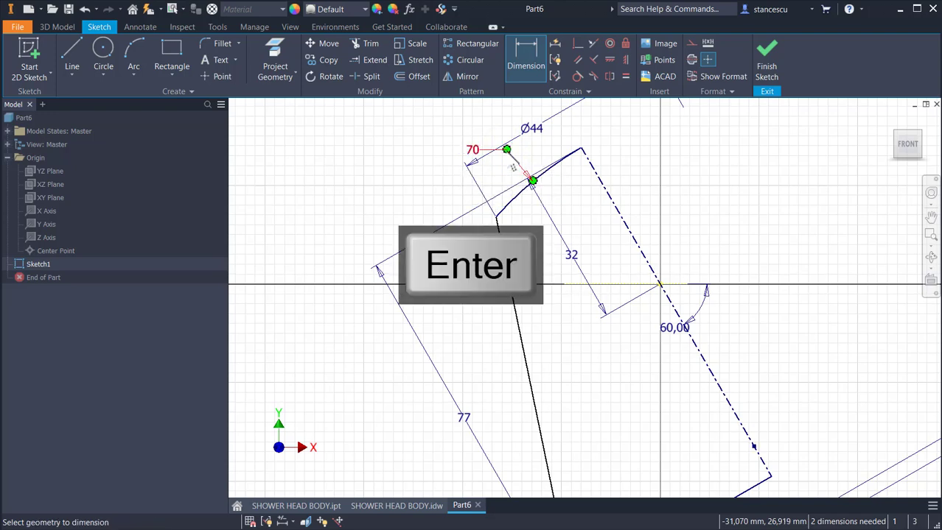
Draw a construction line about 42 mm long from the lower end of the long side line, perpendicular to the centerline.
scroll(530, 369, up, 3)
mouse_move(564, 406)
middle_down()
mouse_move(538, 316)
mouse_move(543, 249)
middle_up()
scroll(541, 317, down, 3)
scroll(560, 287, down, 2)
middle_drag(560, 290, 550, 328)
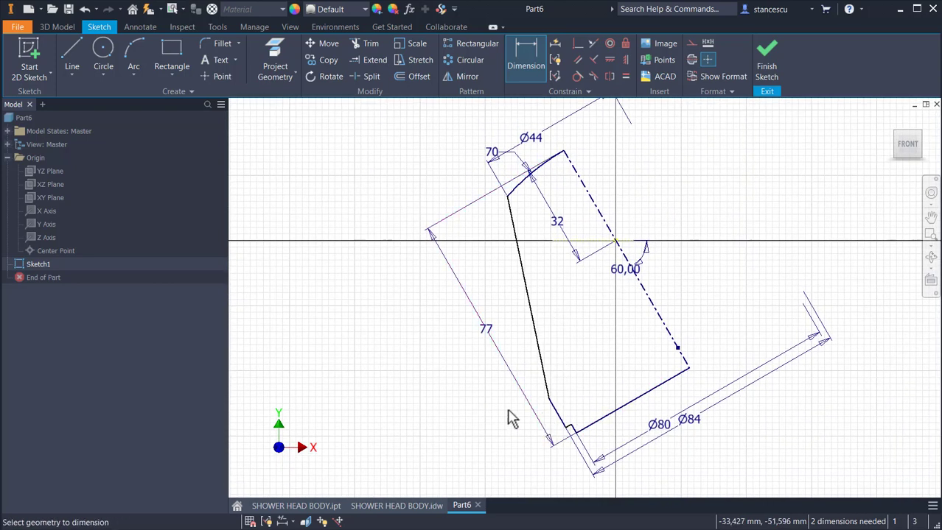
click(72, 46)
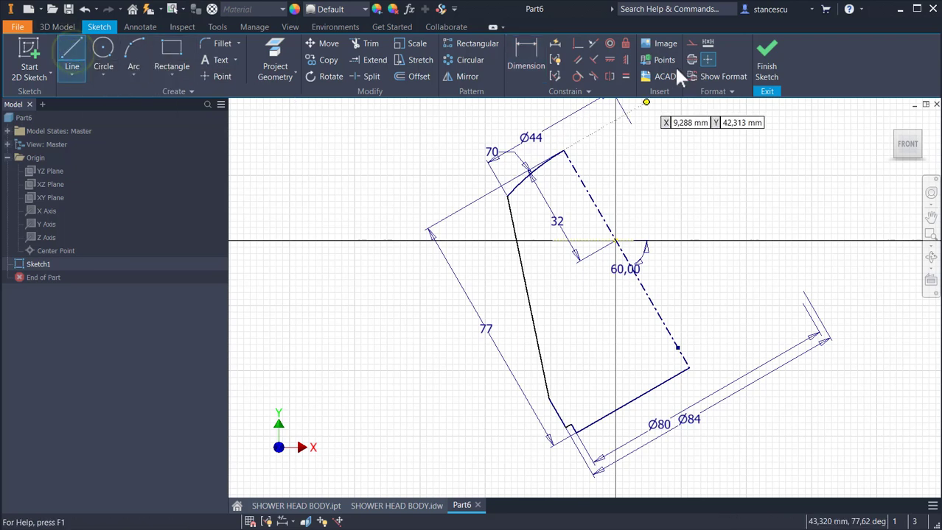
click(691, 43)
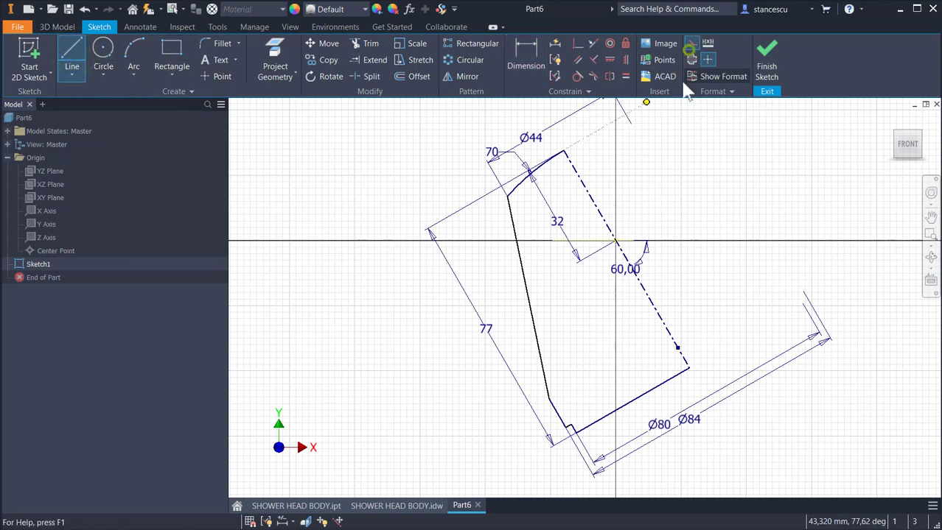
click(547, 400)
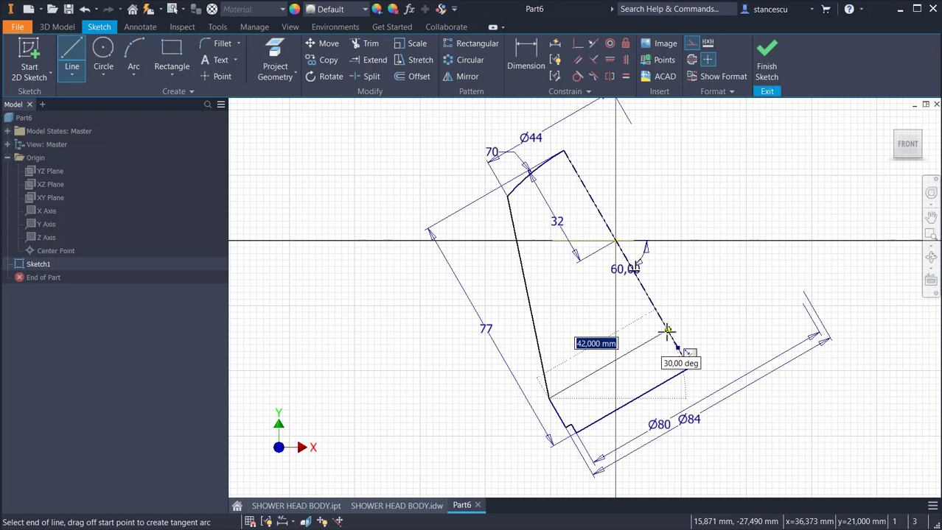
click(667, 331)
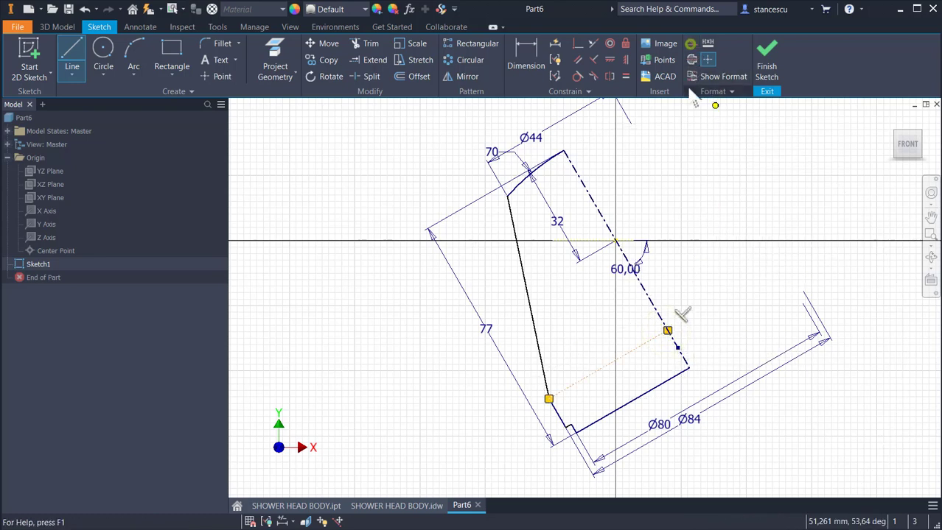
Dimension the distance from the centerline's upper end to the dashed construction line as 65 mm.
click(528, 56)
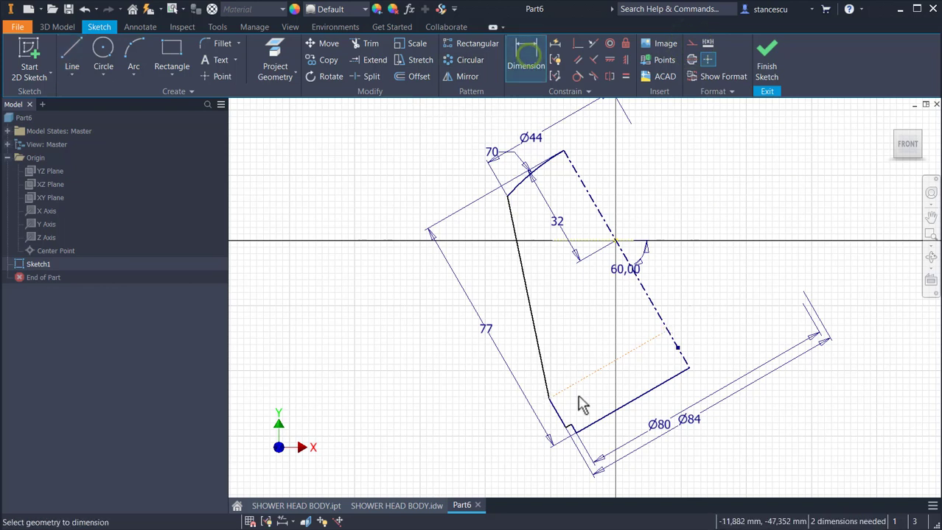
click(587, 379)
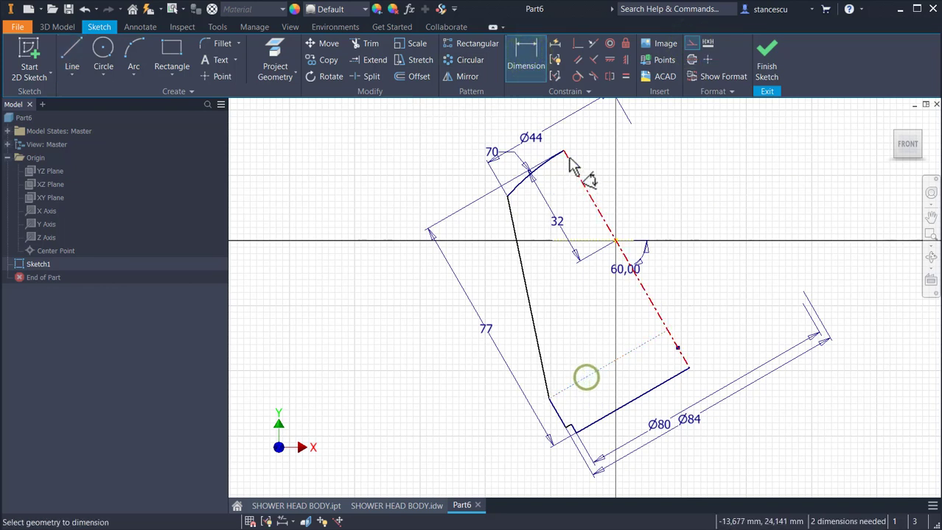
click(562, 152)
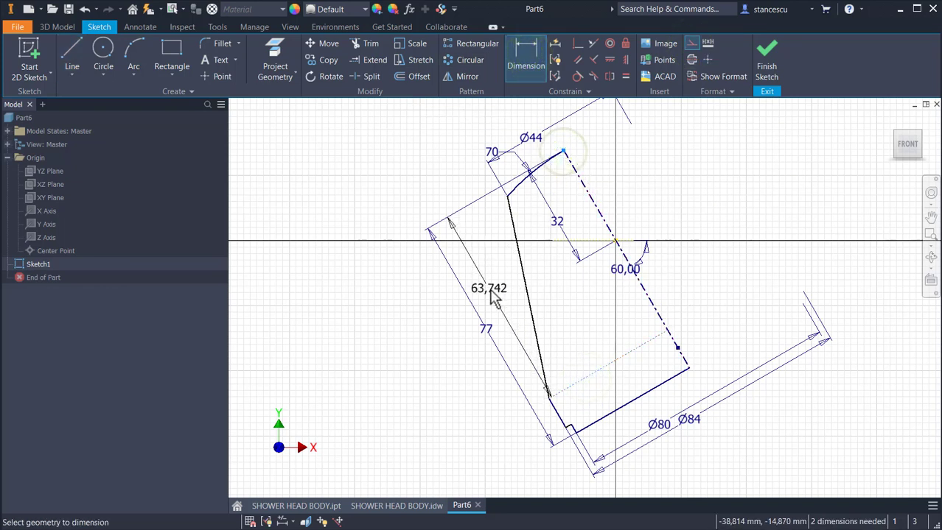
click(485, 291)
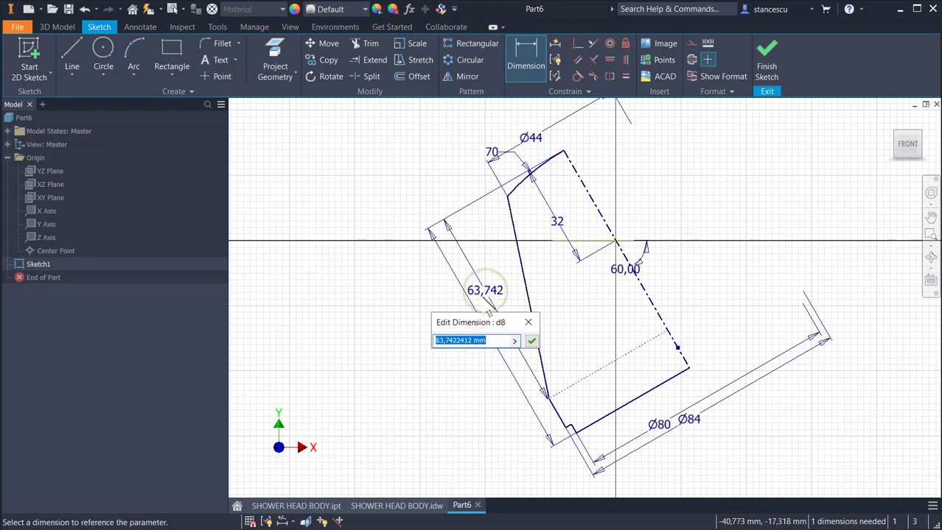
text(77)
key(Return)
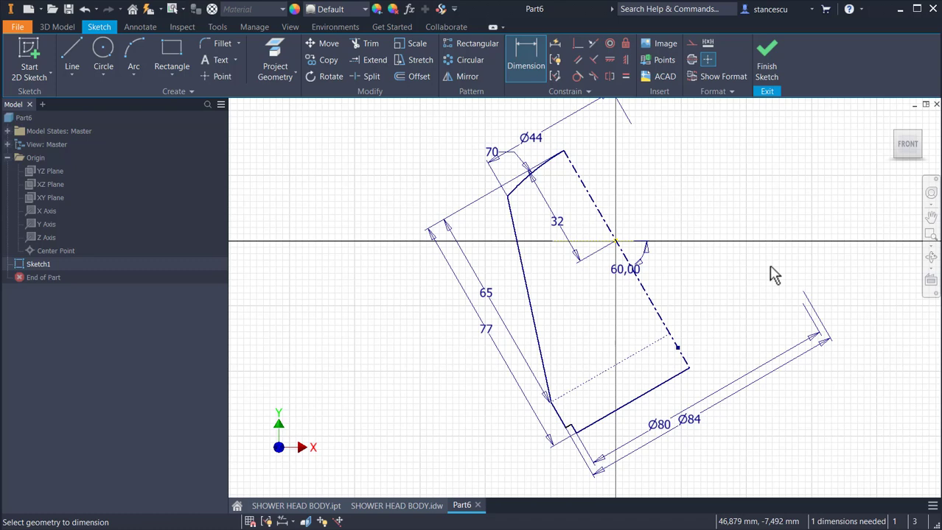
Dimension the inner side line of the small step at the profile's lower corner as 4 mm.
scroll(601, 450, up, 3)
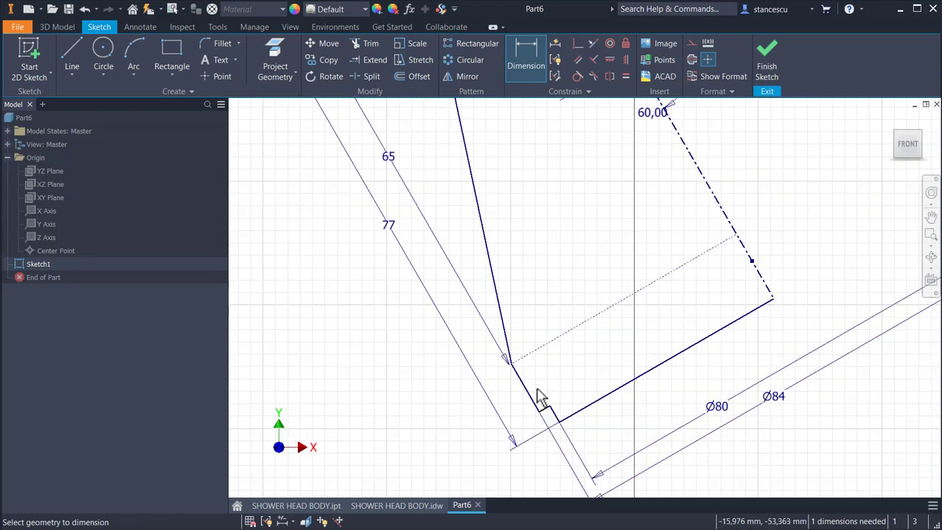
scroll(540, 398, up, 2)
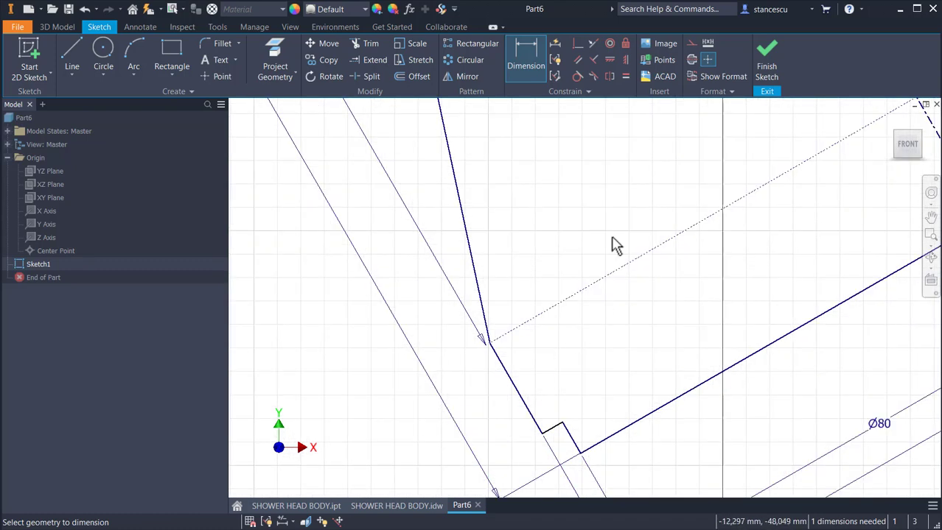
click(575, 442)
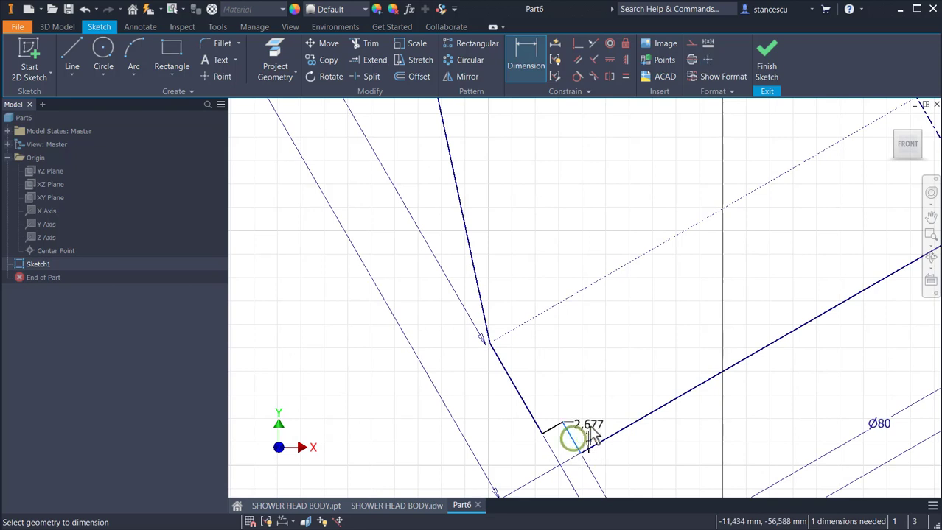
click(616, 406)
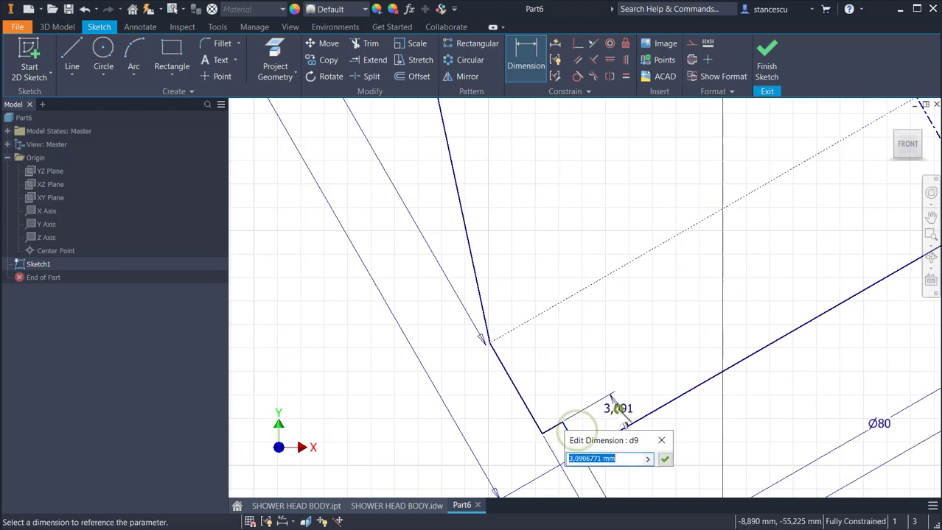
text(4)
key(Return)
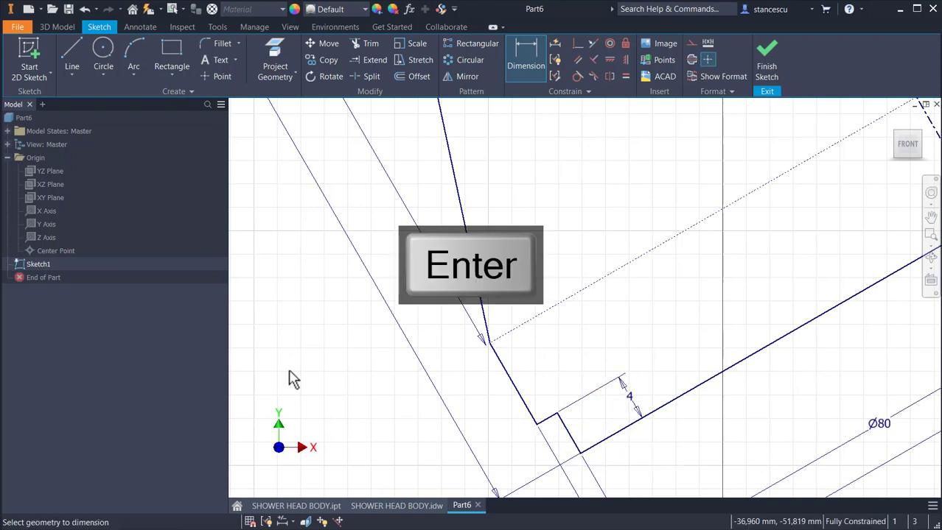
Finish the sketch and revolve the profile a full turn around the angled centerline into a new solid.
key(Home)
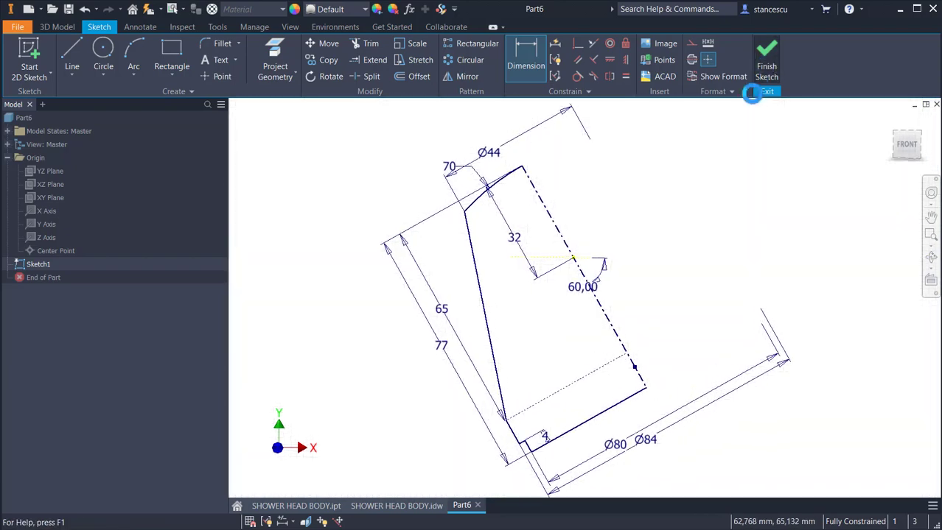
click(763, 87)
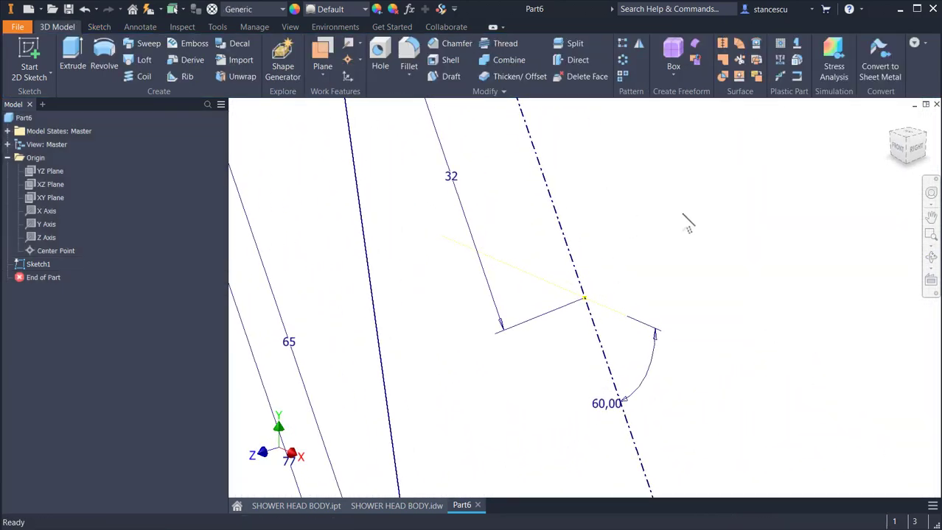
key(F6)
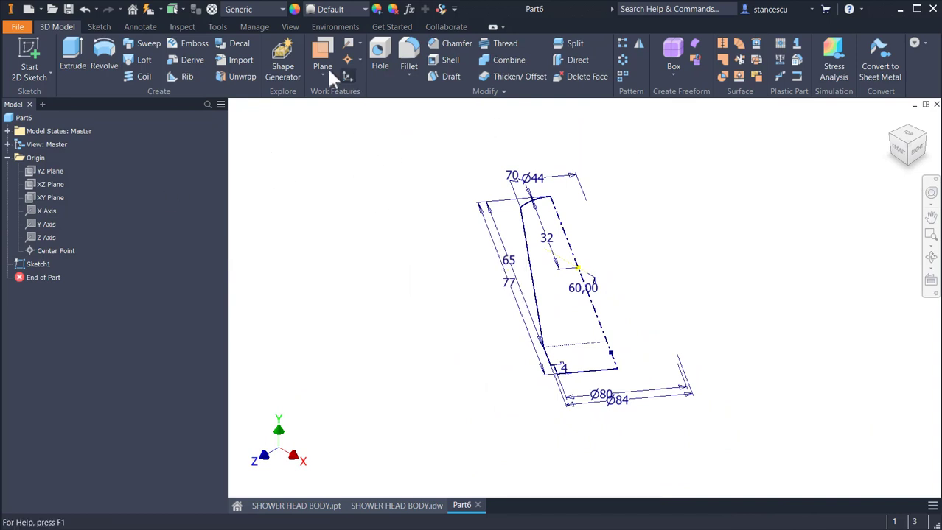
click(94, 53)
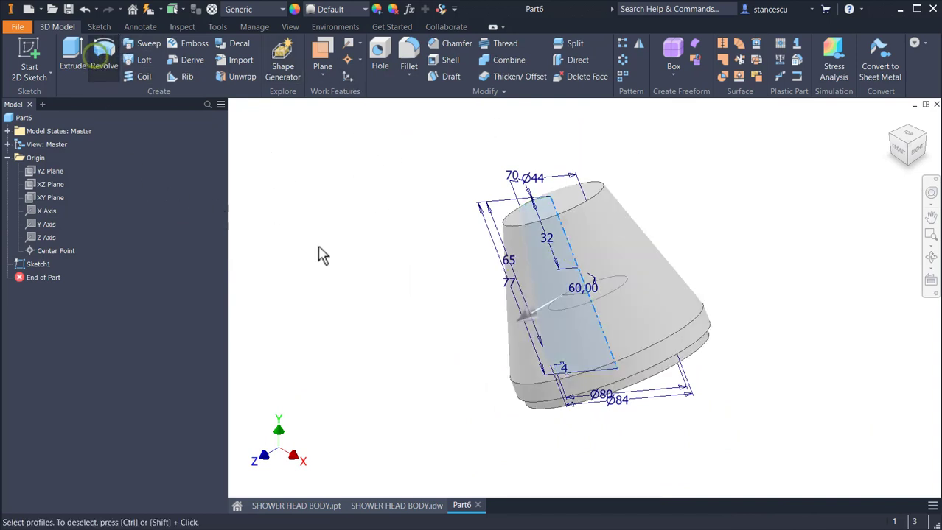
click(259, 301)
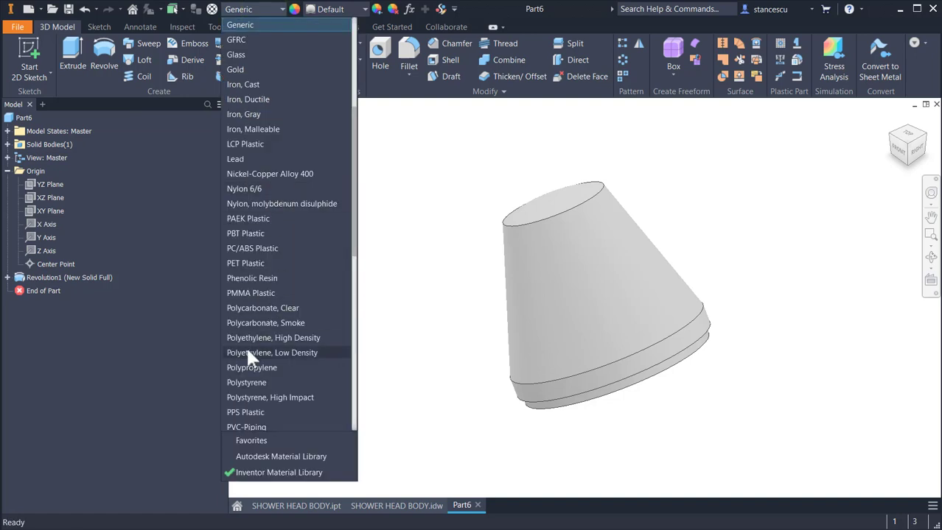
Assign Stainless Steel from the Inventor Material Library as the part's material and inspect the body.
scroll(245, 346, down, 7)
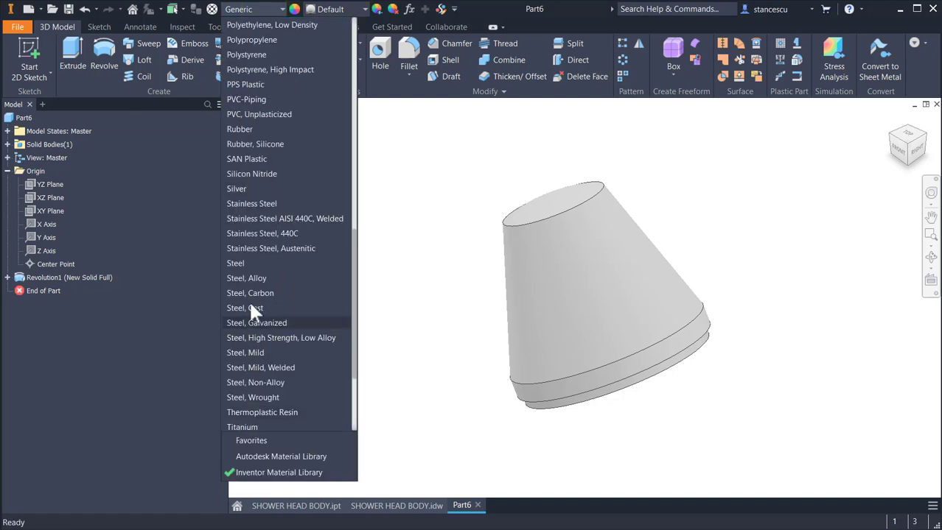
click(263, 202)
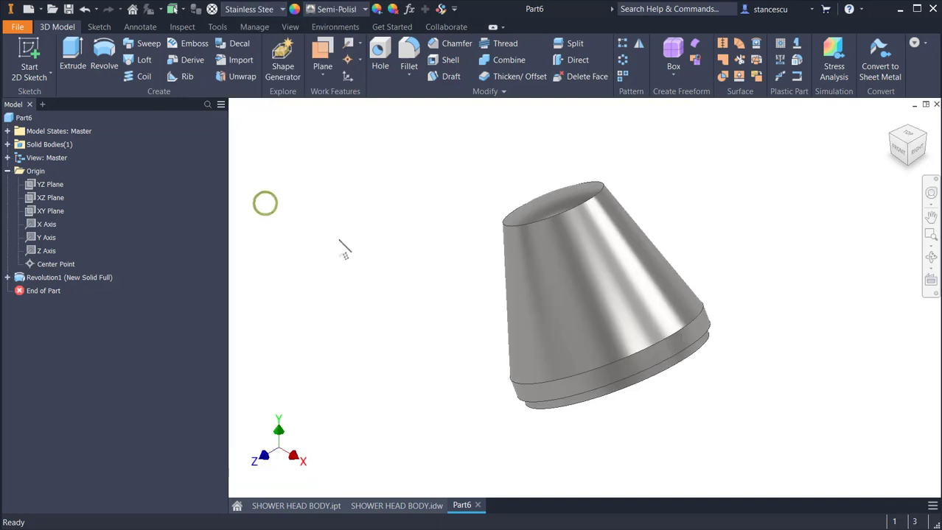
click(415, 268)
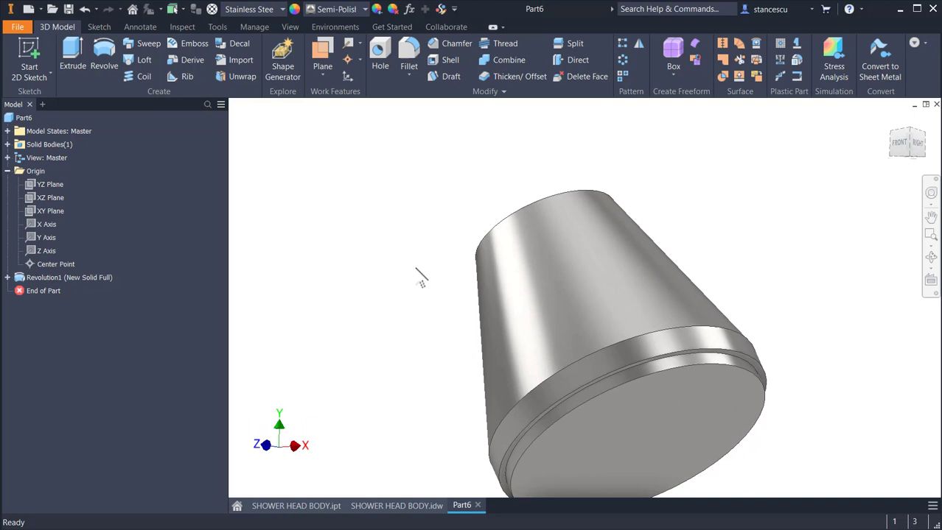
key(F6)
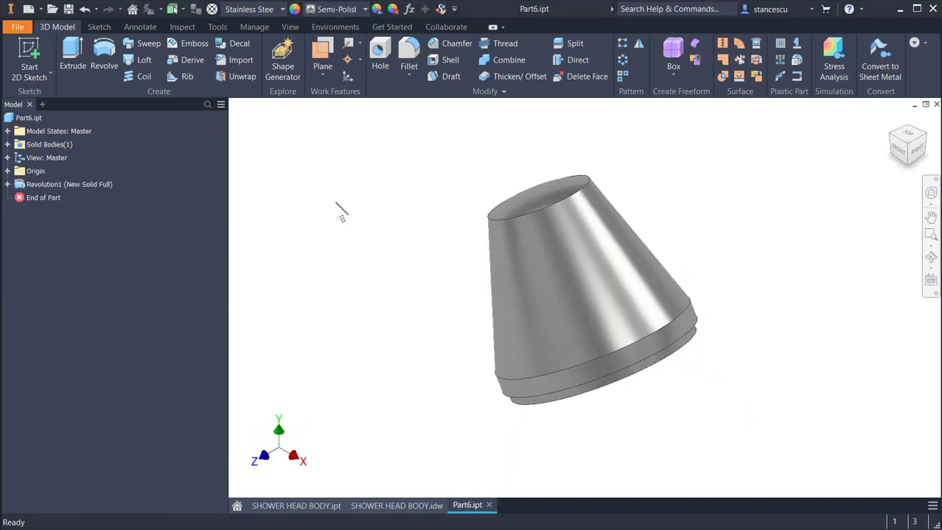
Switch to the SHOWER HEAD BODY.idw drawing and examine the handle's end diameters, lengths and centerline path dimensions.
click(418, 504)
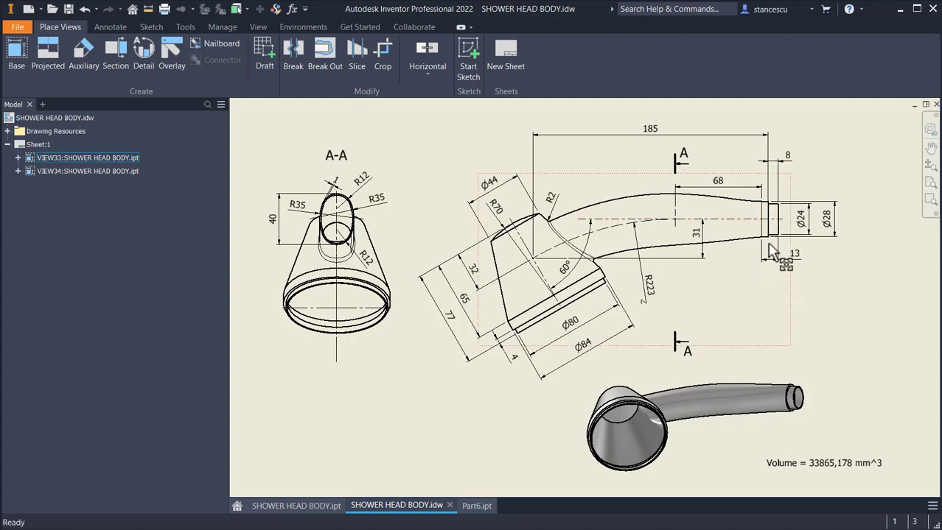
scroll(766, 241, up, 5)
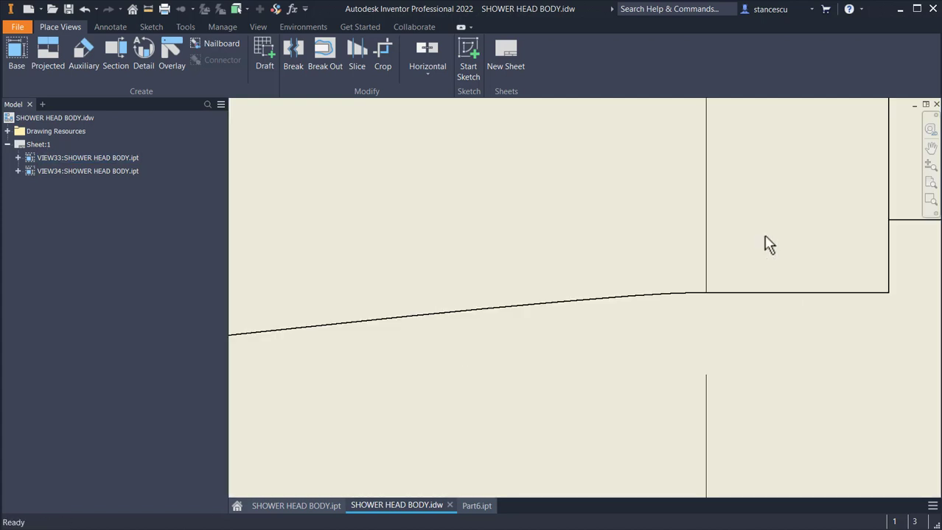
scroll(766, 241, down, 5)
scroll(766, 241, up, 3)
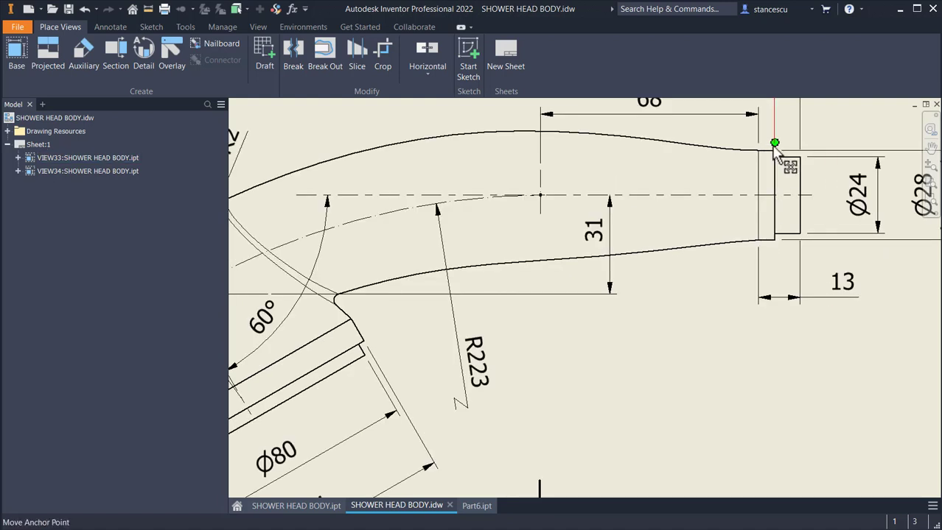
middle_drag(757, 184, 679, 239)
click(845, 219)
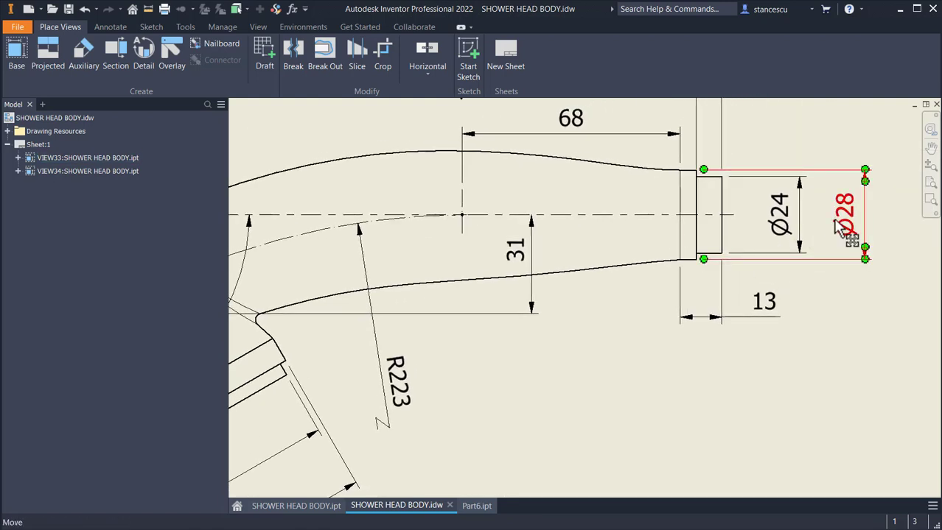
click(761, 250)
click(721, 163)
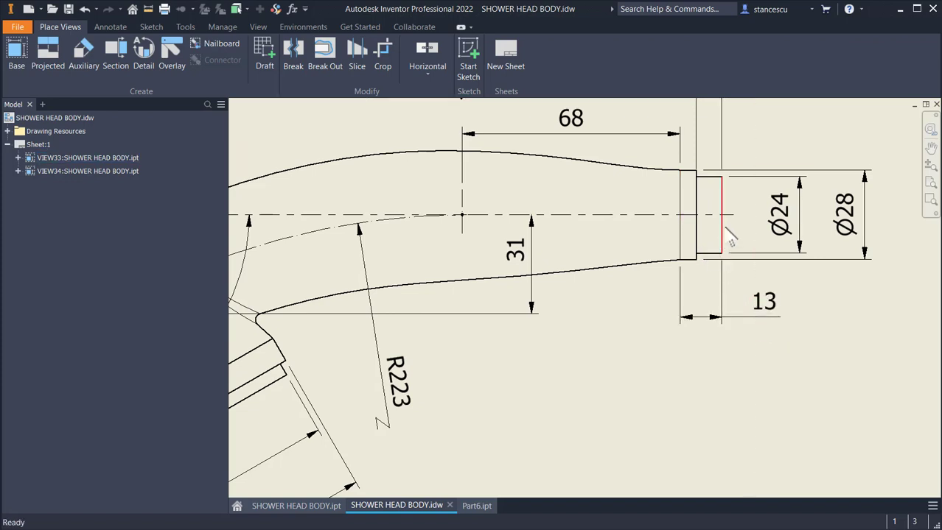
middle_drag(660, 314, 729, 320)
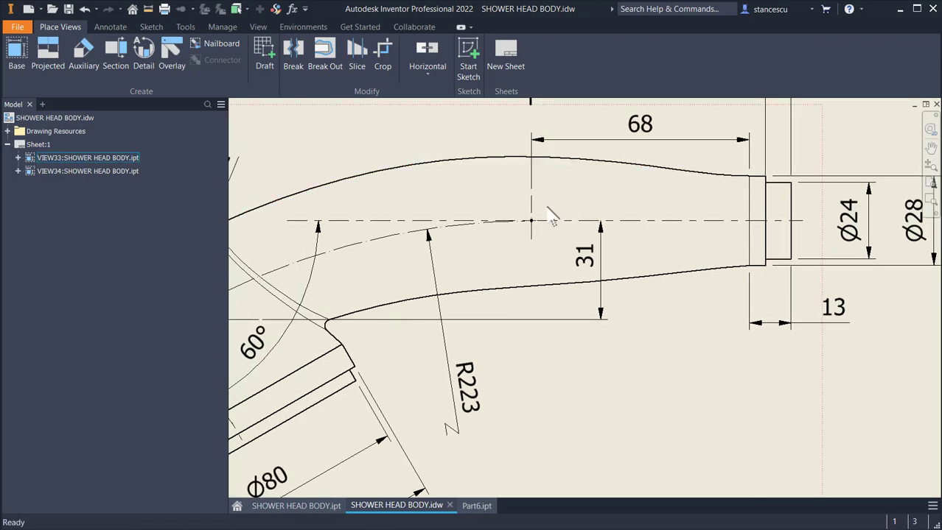
Examine the oval handle profile in section A-A and compare it with the main view's arc path and section location.
middle_drag(549, 310, 732, 342)
mouse_move(433, 374)
middle_down()
mouse_move(546, 375)
mouse_move(664, 330)
middle_up()
mouse_move(364, 306)
middle_down()
mouse_move(551, 352)
mouse_move(735, 330)
middle_up()
middle_drag(501, 247, 516, 266)
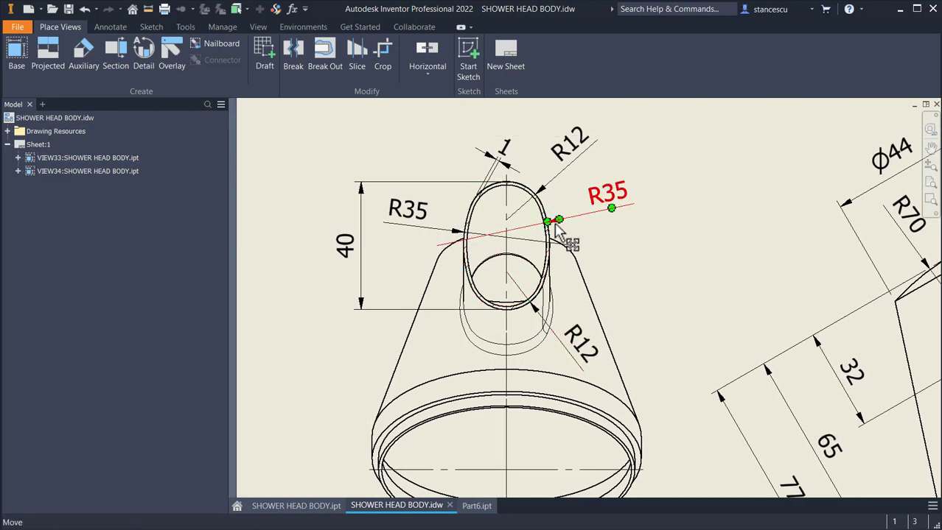
middle_drag(639, 240, 625, 276)
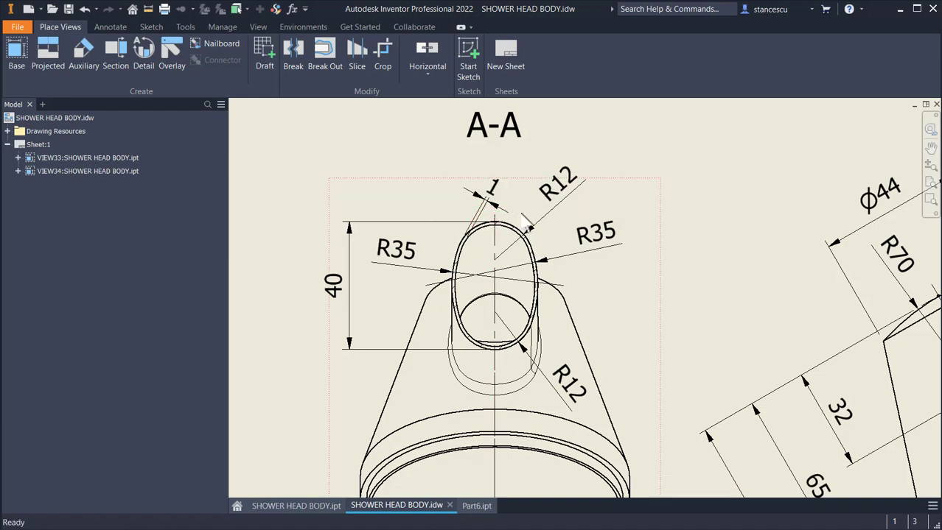
mouse_move(630, 306)
middle_down()
mouse_move(565, 309)
mouse_move(666, 310)
middle_up()
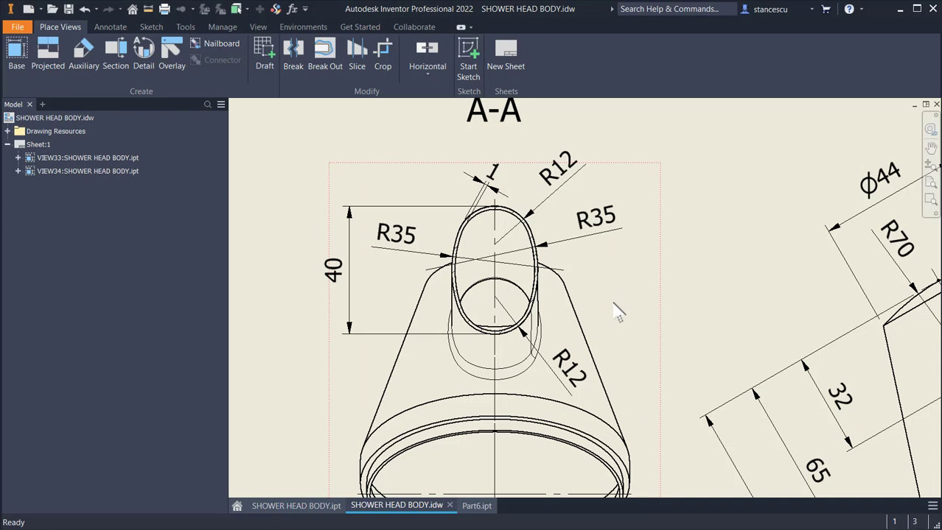
scroll(618, 312, down, 2)
mouse_move(635, 311)
middle_down()
mouse_move(479, 273)
mouse_move(397, 269)
middle_up()
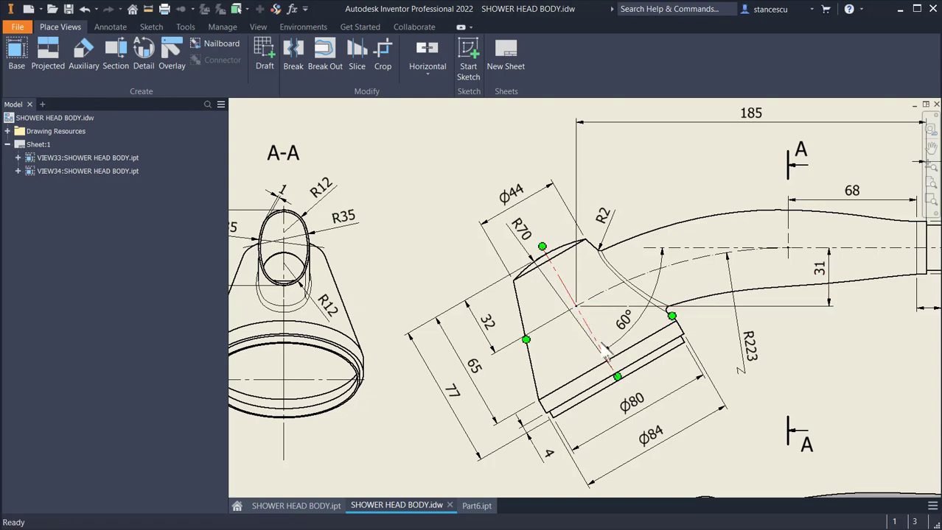
middle_drag(472, 278, 551, 280)
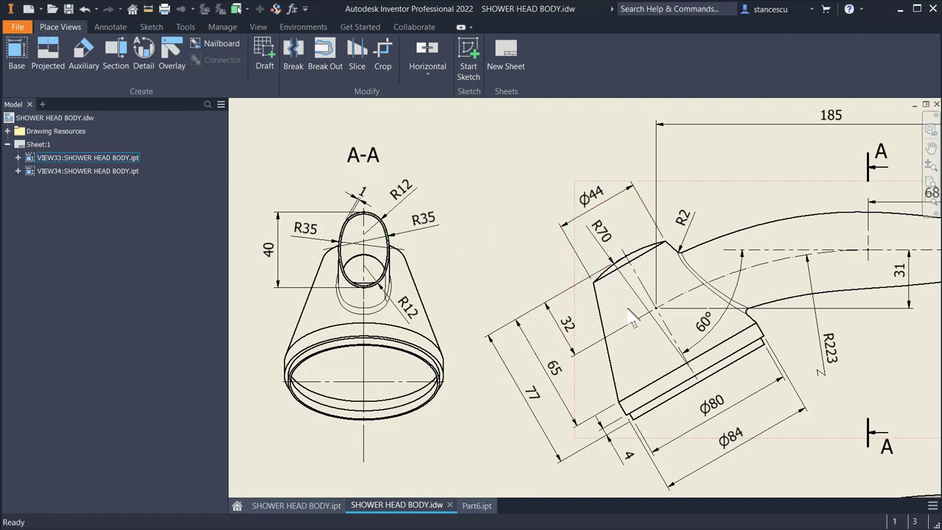
middle_drag(627, 317, 422, 324)
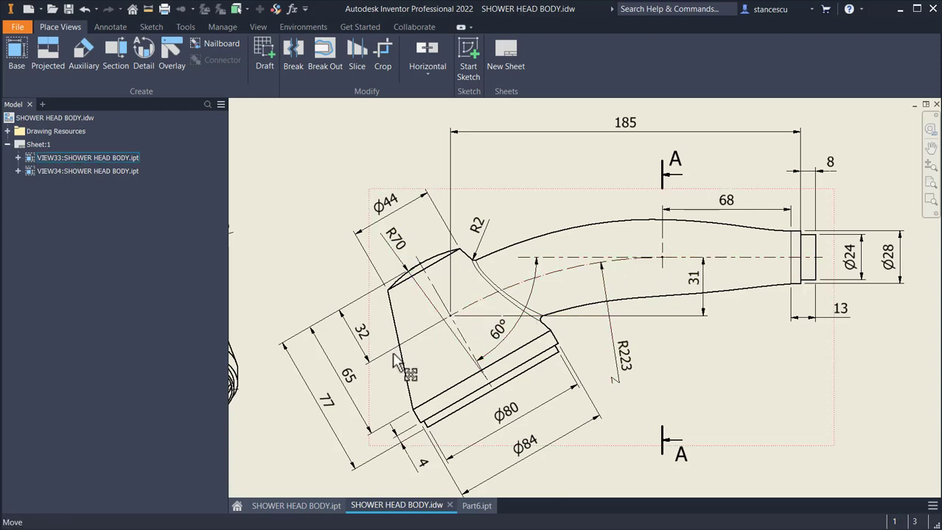
middle_drag(411, 358, 730, 347)
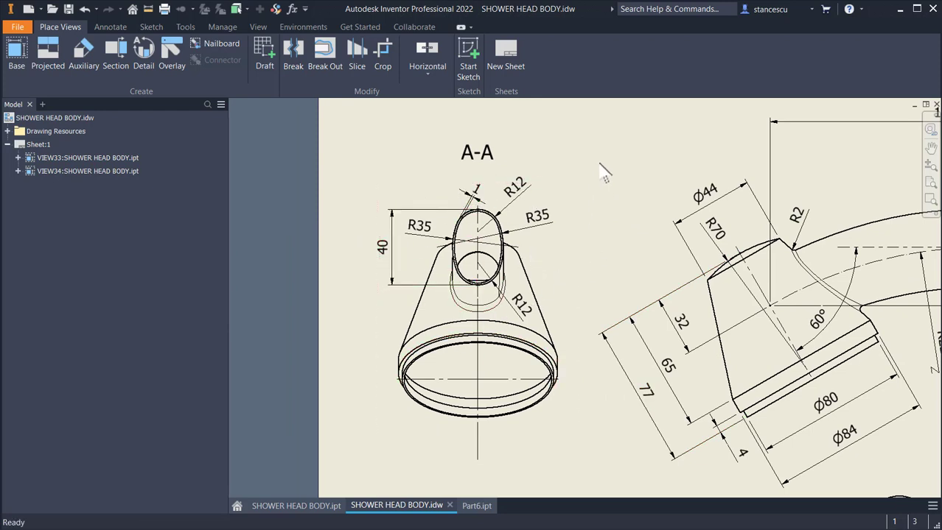
mouse_move(616, 278)
middle_down()
mouse_move(550, 262)
mouse_move(343, 278)
middle_up()
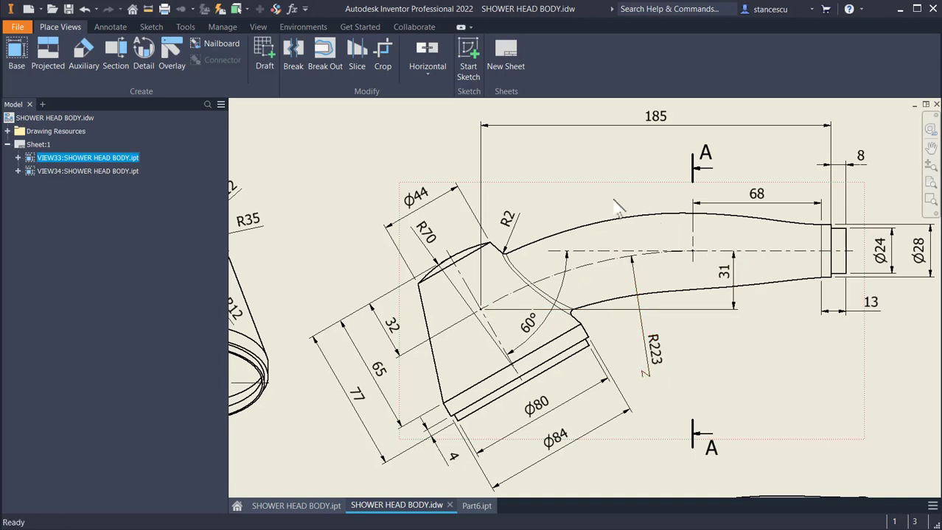
Switch to Part6.ipt, start a sketch on the XY plane and slice the solid's display at the sketch plane.
click(477, 507)
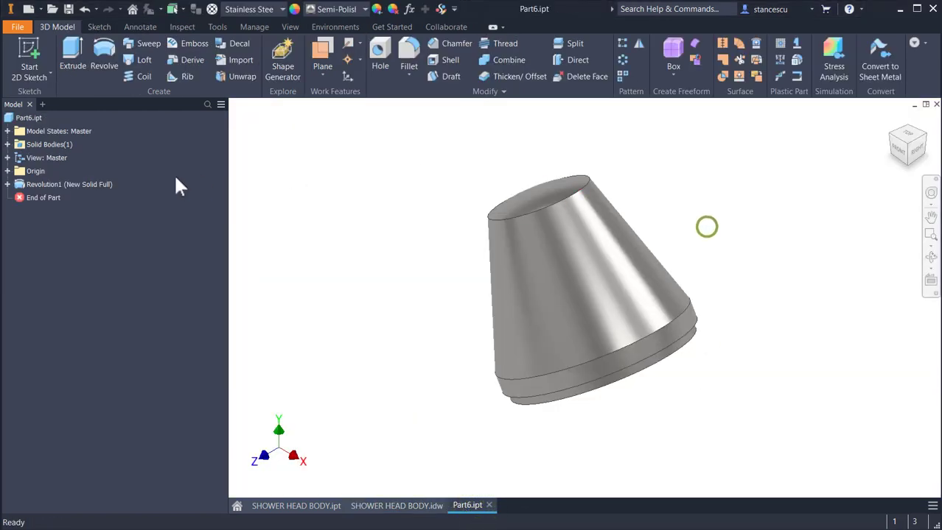
click(8, 171)
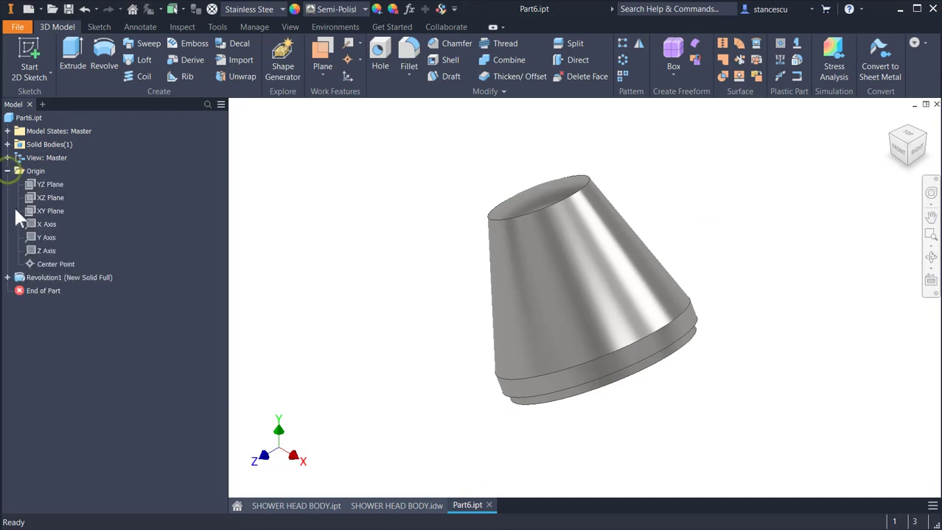
click(48, 214)
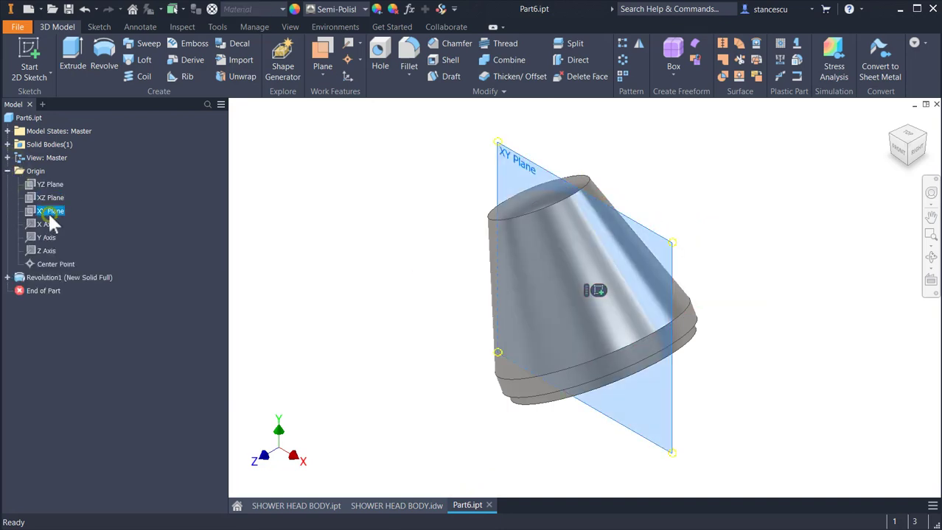
click(599, 290)
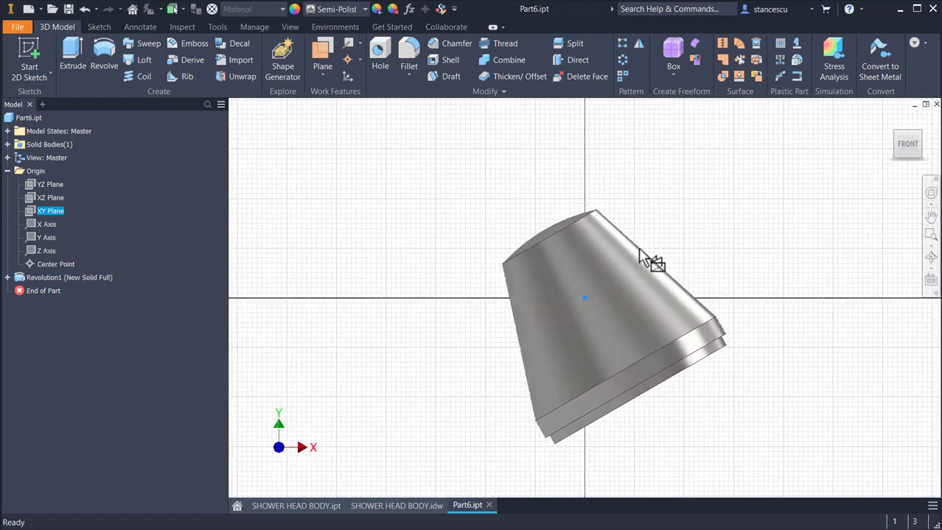
key(F7)
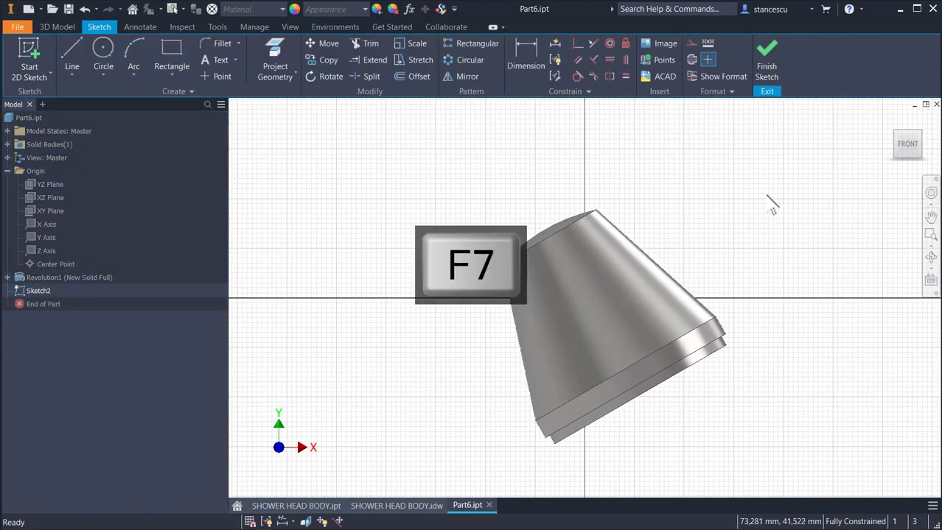
middle_drag(685, 344, 529, 344)
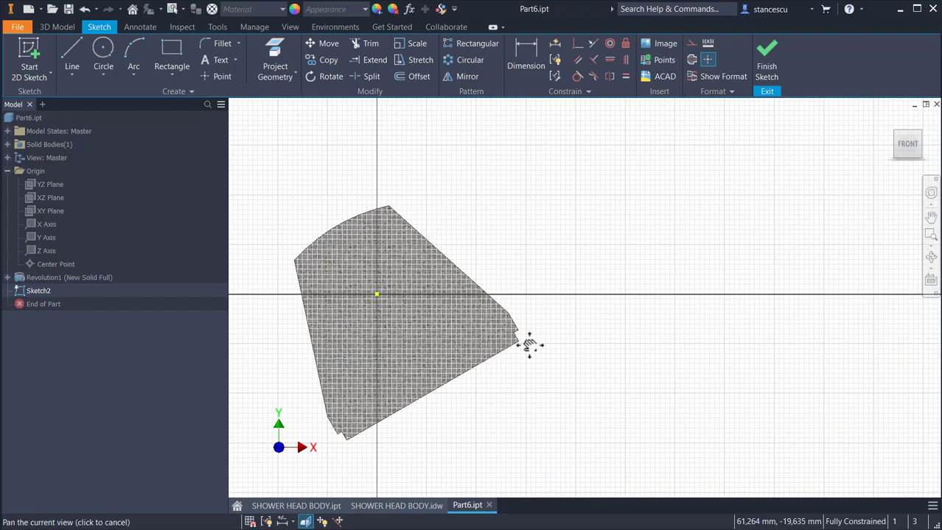
Draw a 68 mm horizontal line beside the head and continue it with a tangent arc ending at the origin.
click(72, 55)
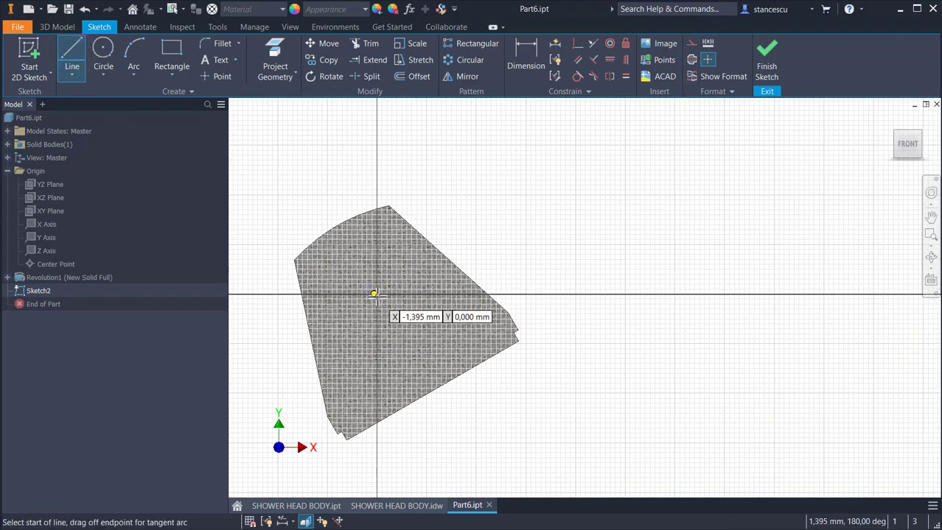
click(784, 226)
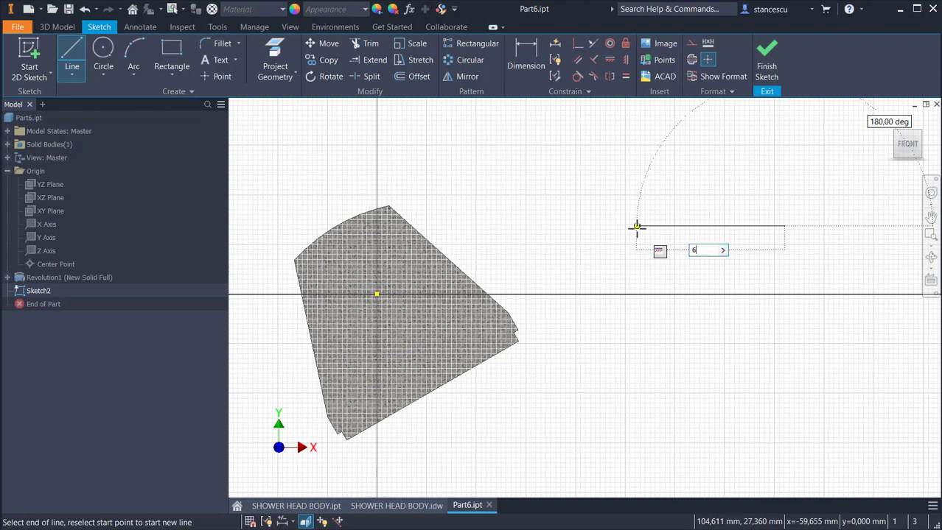
text(68)
key(Return)
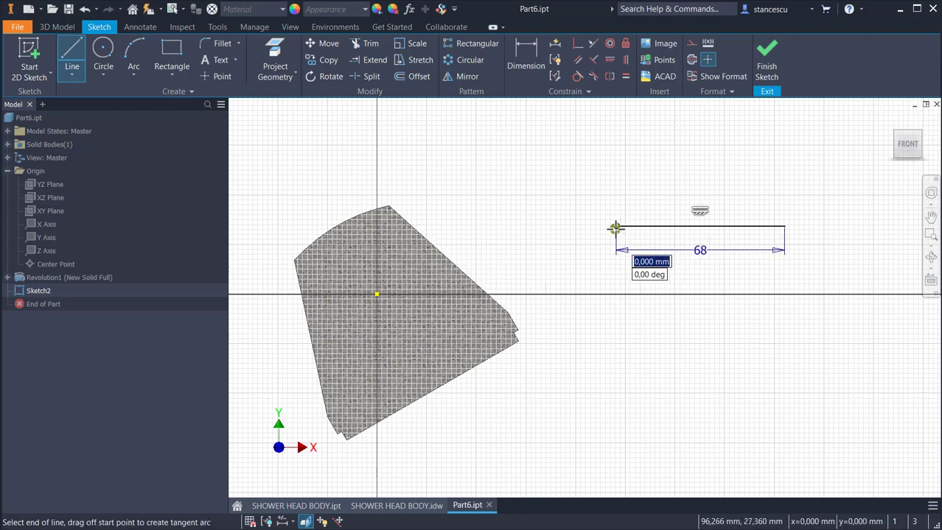
mouse_move(615, 229)
mouse_down()
mouse_move(574, 227)
mouse_move(377, 294)
mouse_up()
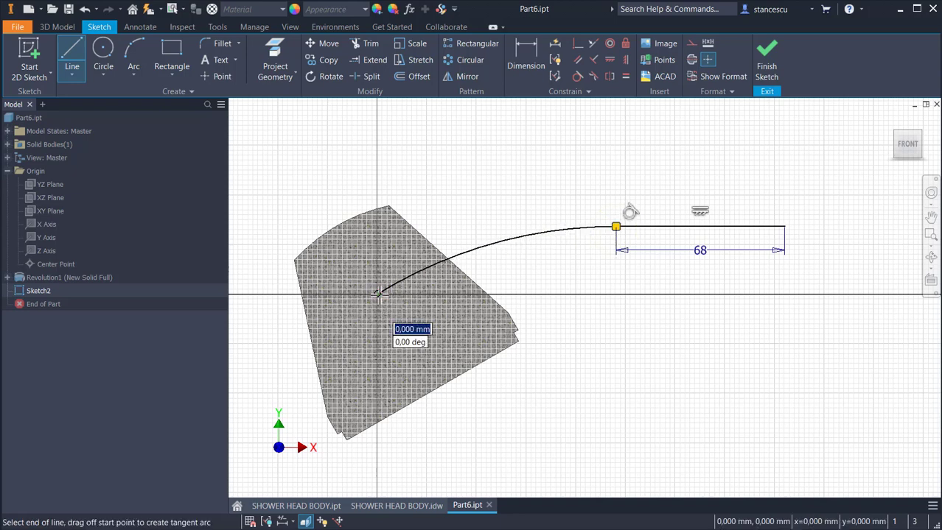
key(Escape)
Dimension the handle path's tangent arc with a radius of 223 mm.
key(d)
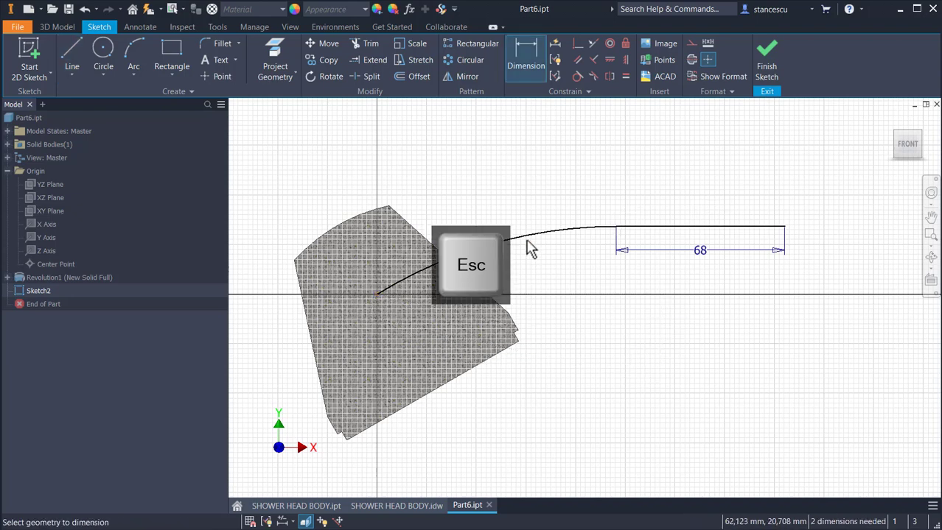
click(524, 241)
click(561, 347)
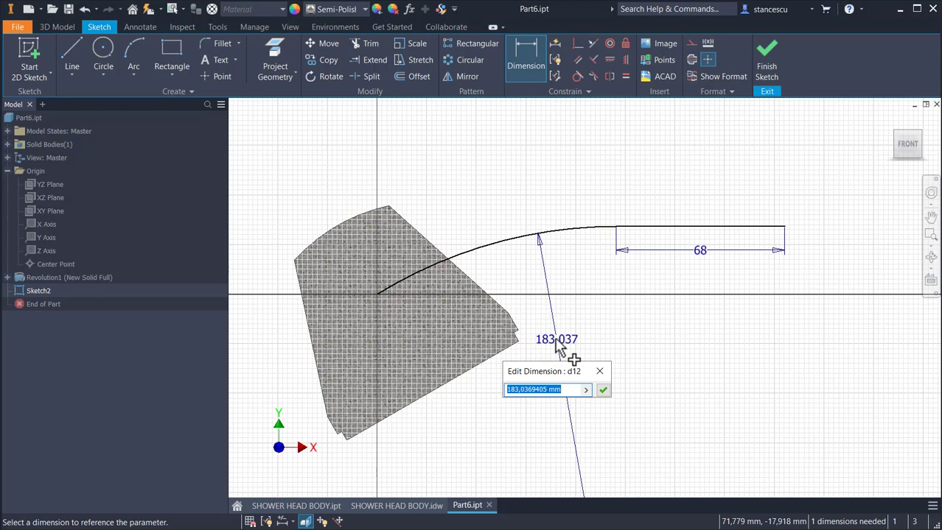
text(223)
key(Return)
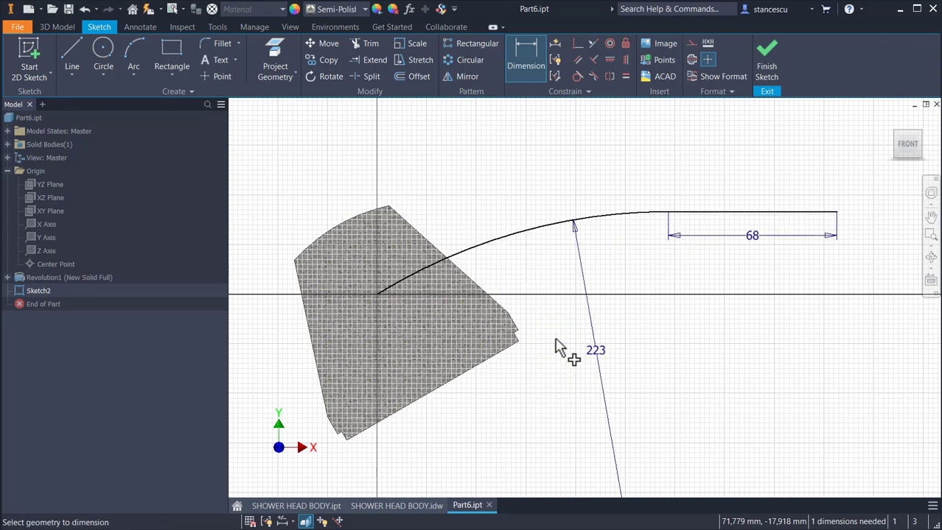
Dimension the horizontal line 31 mm above the origin and finish the handle path sketch.
click(741, 219)
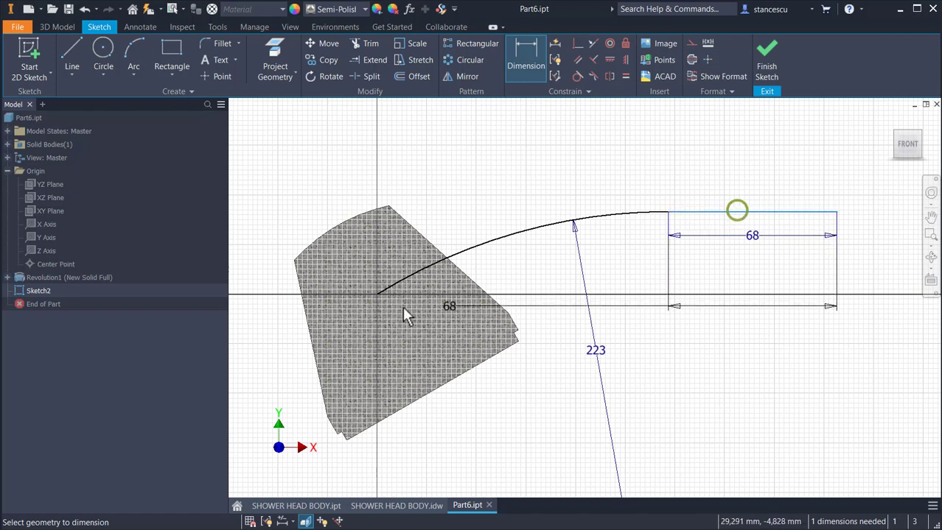
click(378, 293)
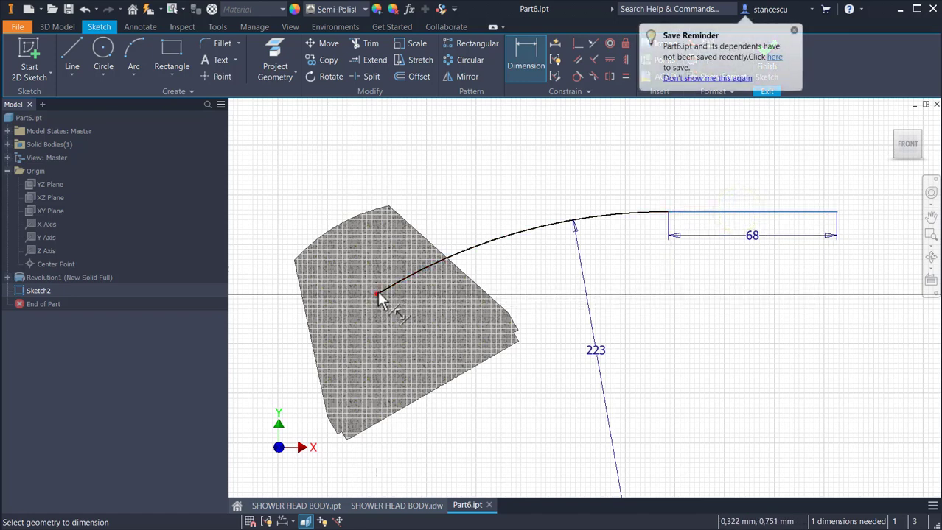
click(885, 271)
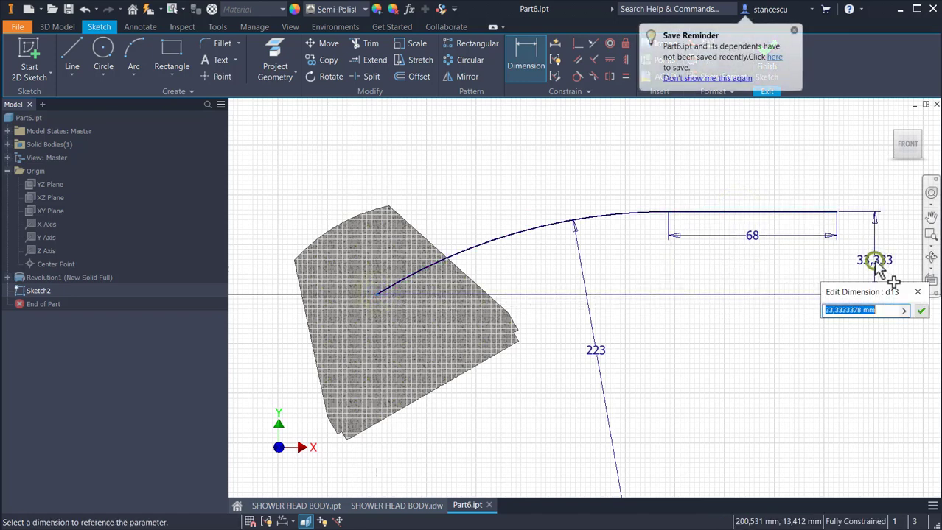
text(31)
key(Return)
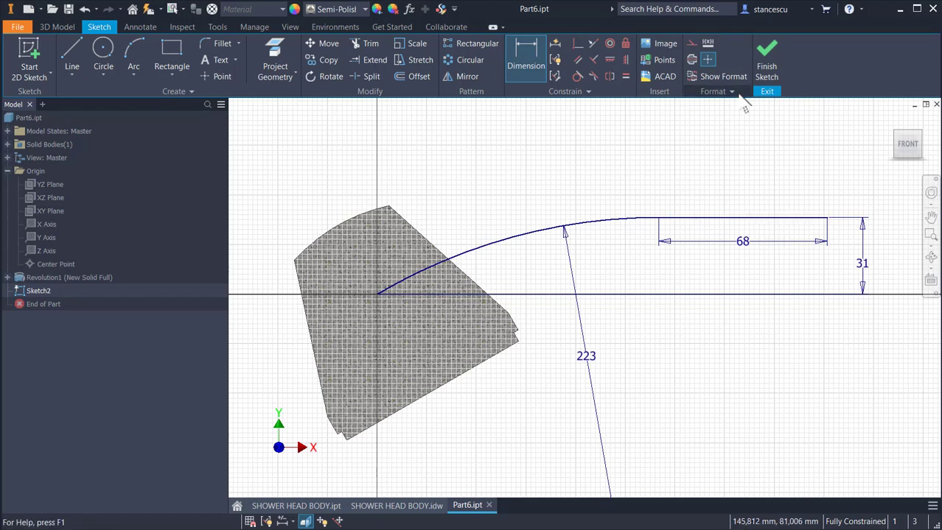
click(766, 53)
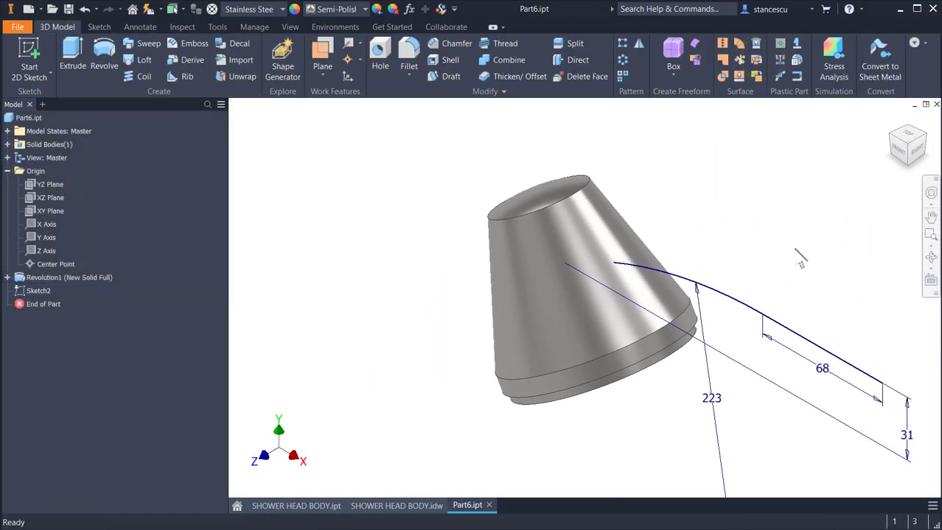
Create a work plane normal to the 68 mm line through its free end.
middle_drag(803, 258, 687, 225)
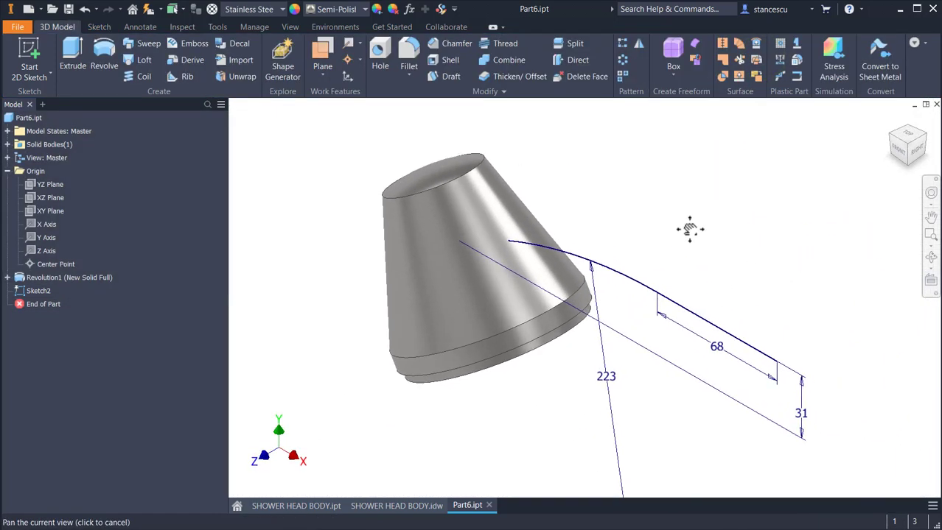
click(322, 55)
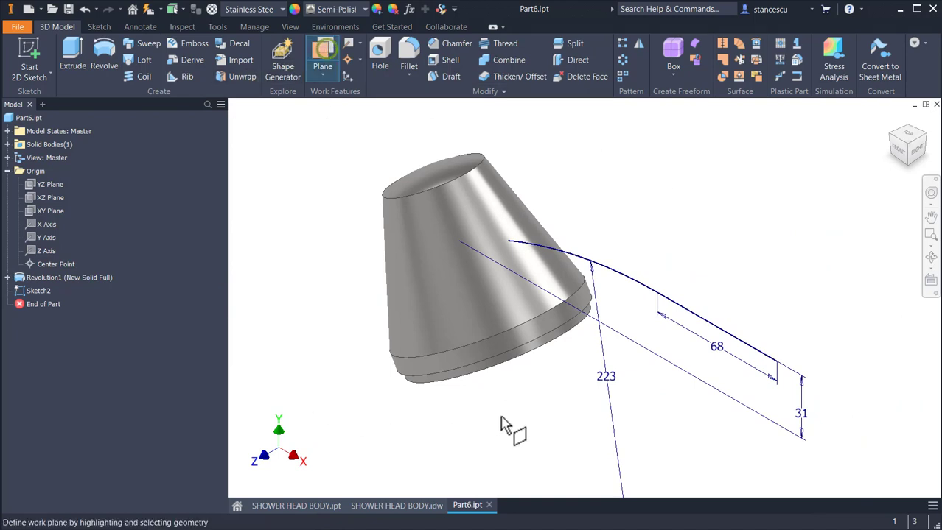
click(778, 362)
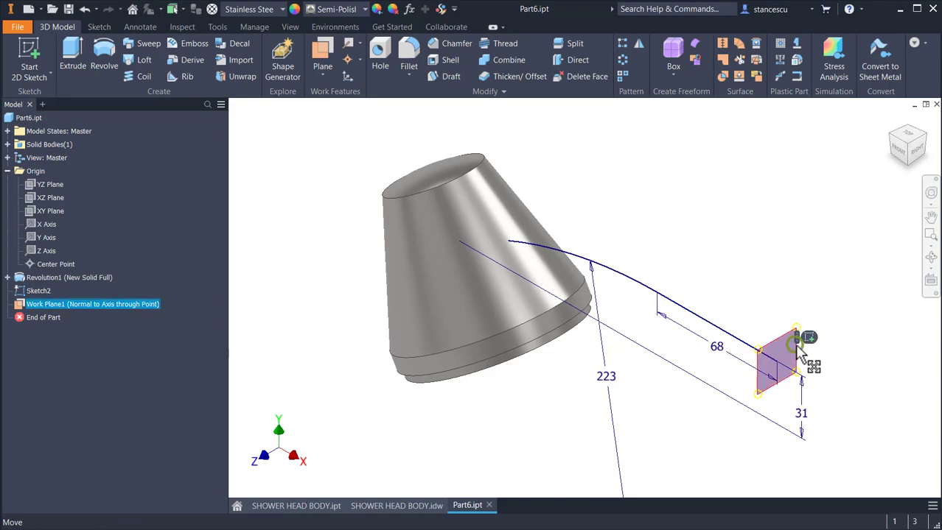
Start a sketch on the work plane at the handle's end and project the 68 mm line into it.
click(793, 349)
click(809, 337)
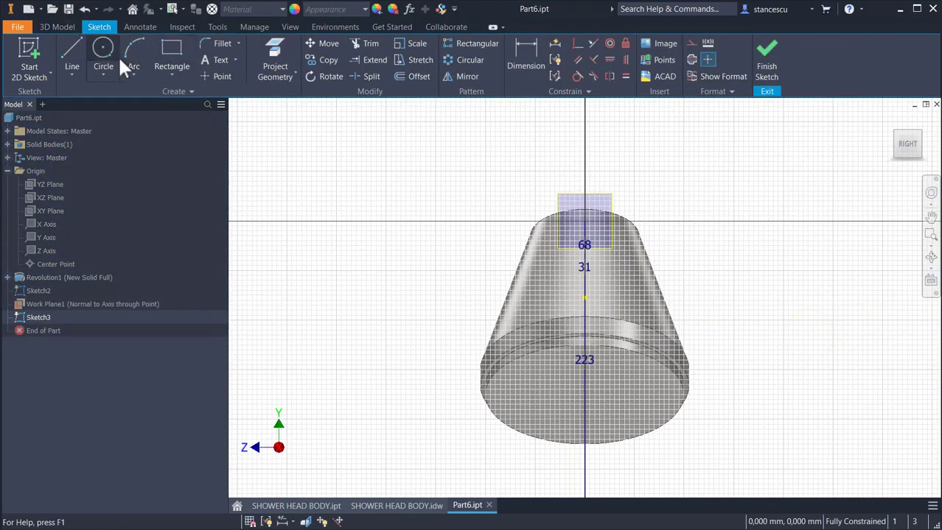
click(276, 53)
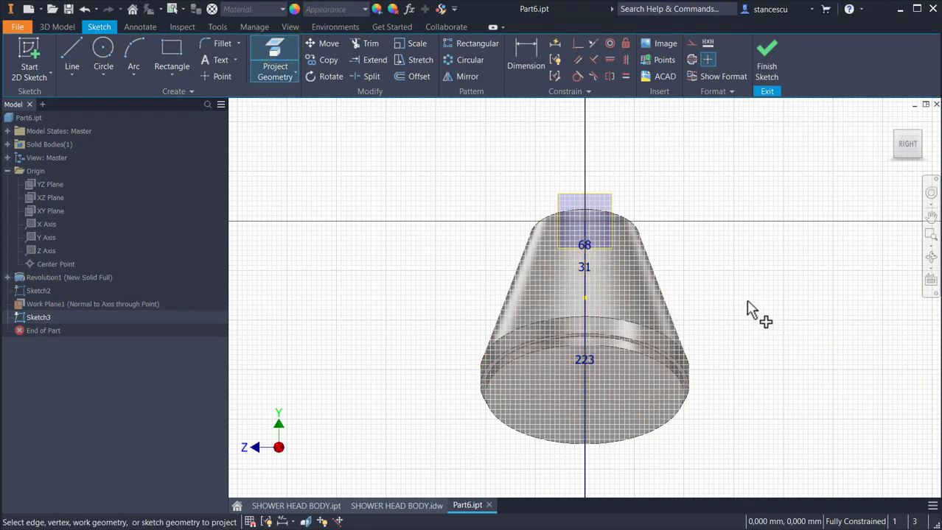
mouse_move(746, 311)
shift+middle_down()
mouse_move(715, 288)
mouse_move(656, 311)
mouse_move(621, 239)
shift+middle_up()
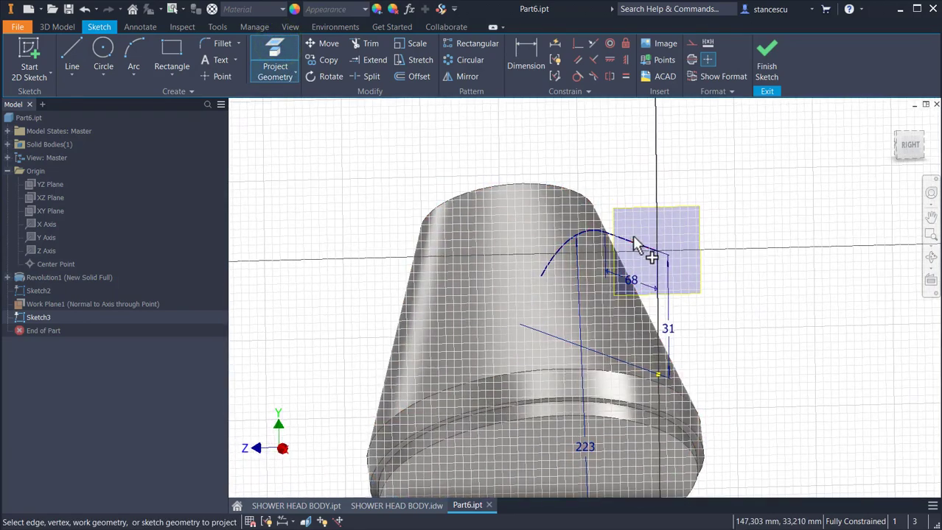
click(634, 242)
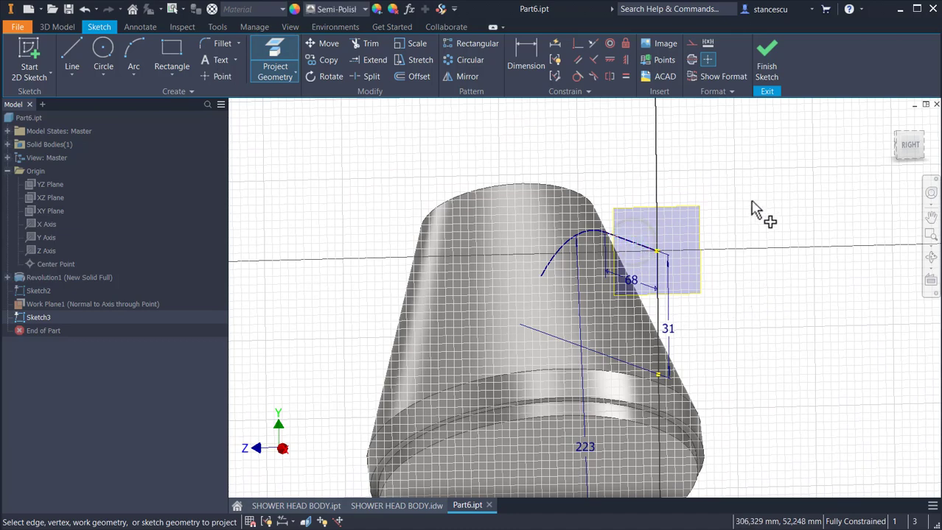
scroll(757, 224, up, 2)
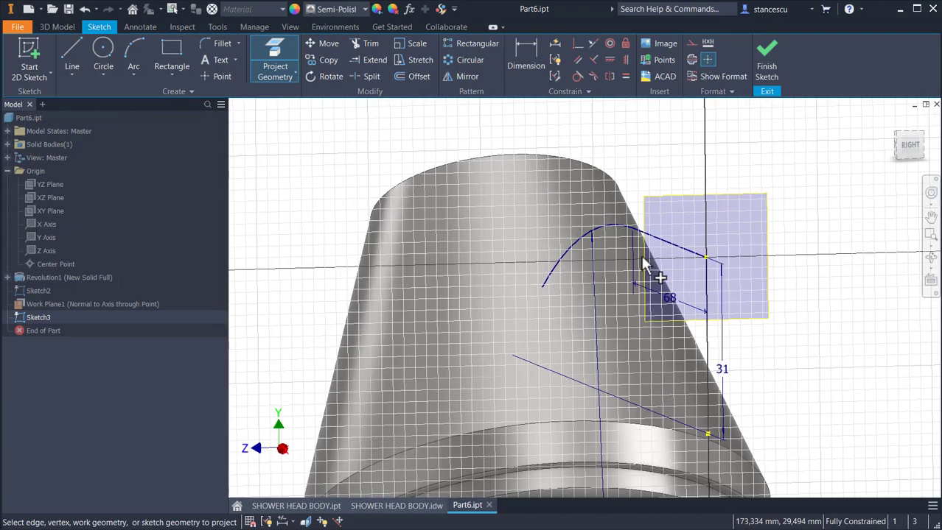
Draw a 28 mm diameter circle centered on the projected point and finish the sketch.
click(107, 58)
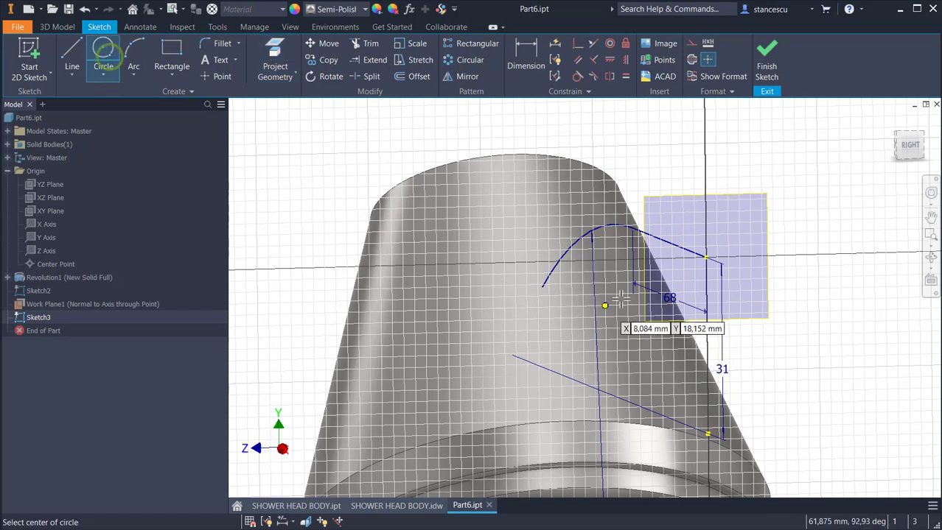
click(707, 257)
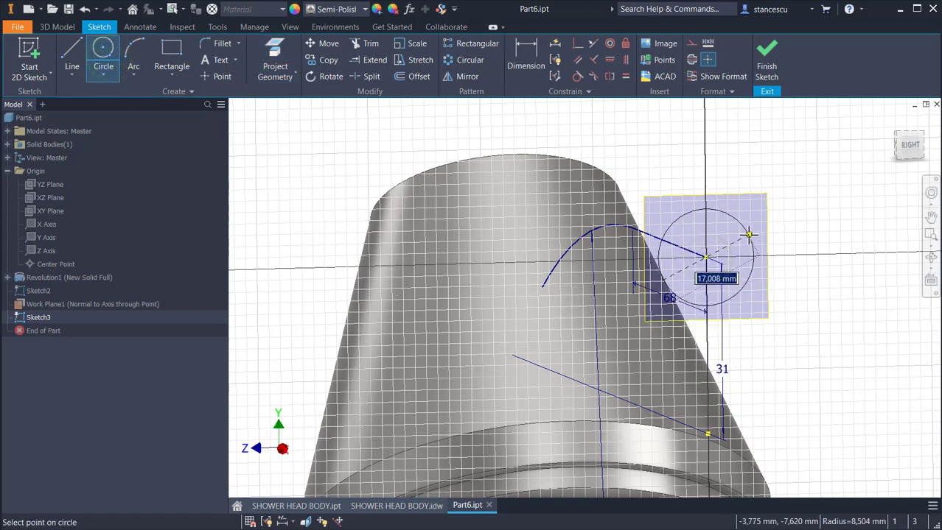
text(28)
key(Return)
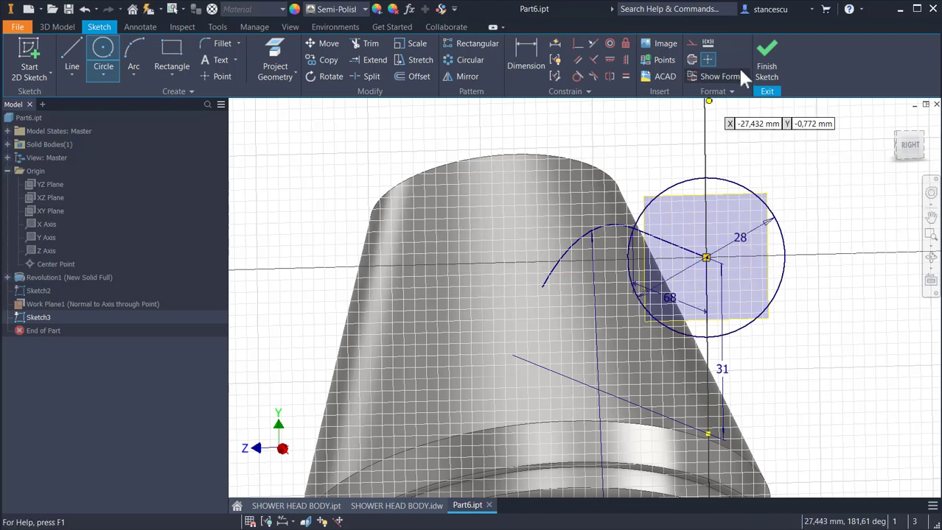
click(766, 50)
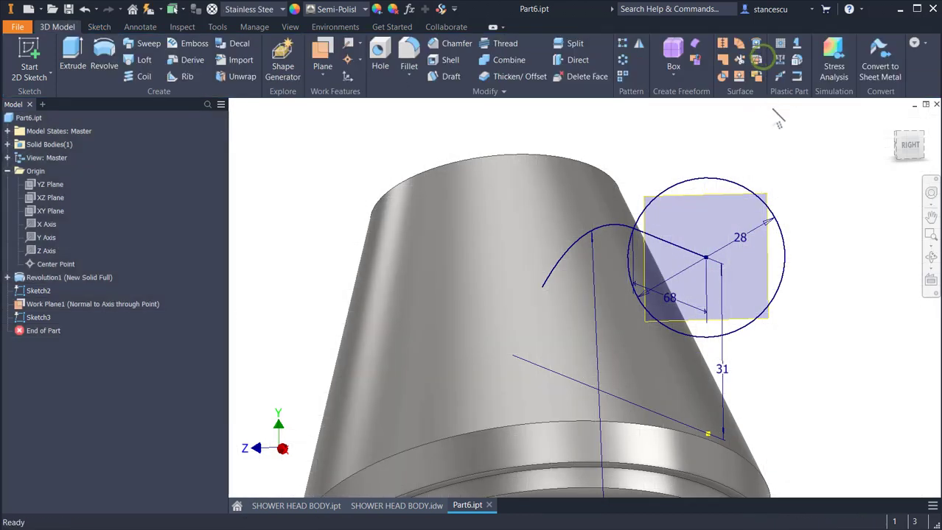
Hide the work plane at the end of the handle path.
click(746, 208)
click(744, 197)
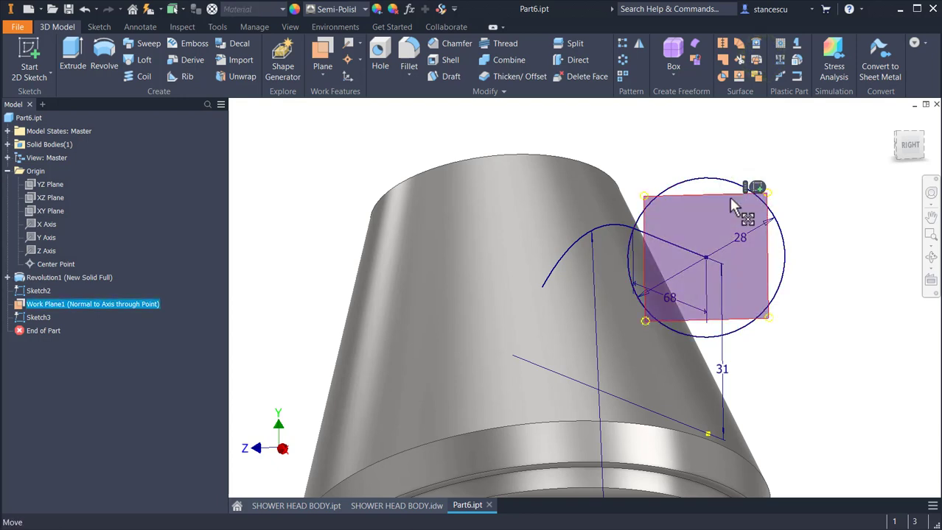
right_click(728, 198)
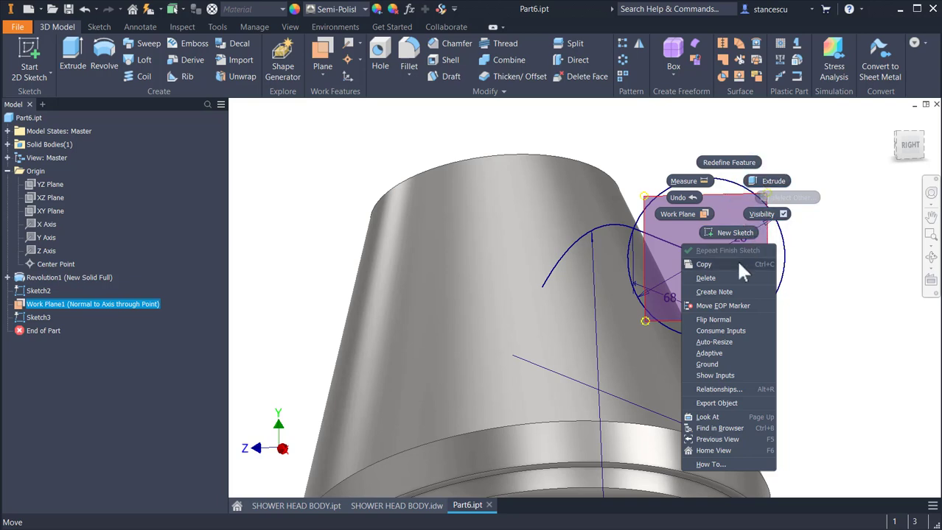
click(763, 214)
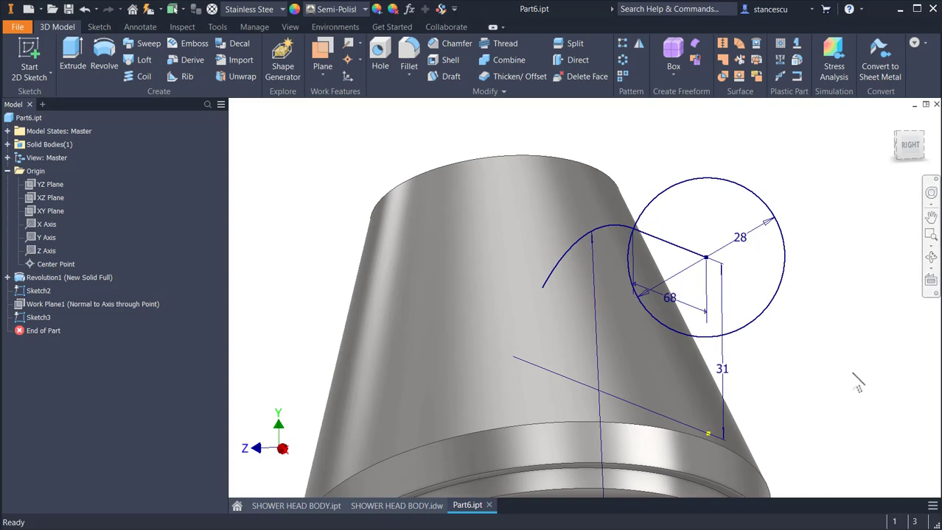
Create a work plane normal to the 68 mm line through the endpoint where it meets the path's arc.
mouse_move(853, 367)
shift+middle_down()
mouse_move(861, 299)
mouse_move(550, 274)
mouse_move(609, 261)
mouse_move(604, 254)
shift+middle_up()
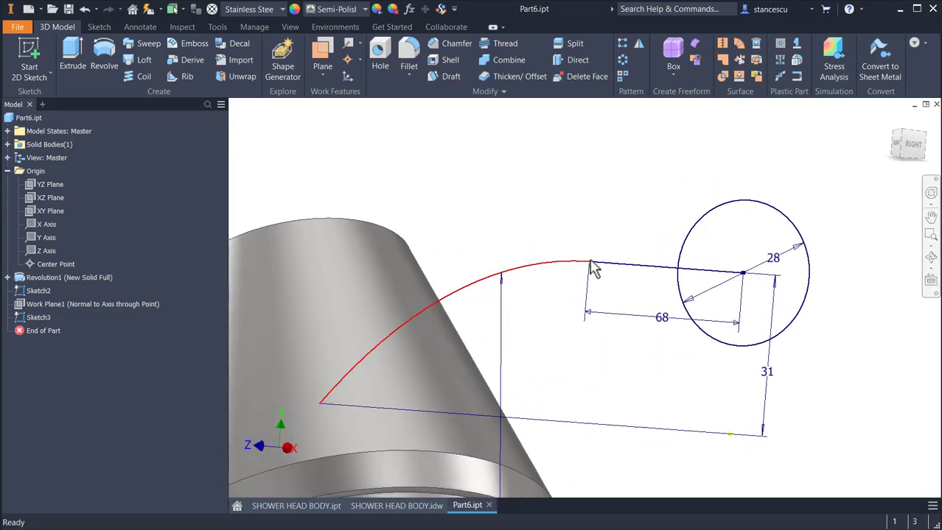
click(331, 59)
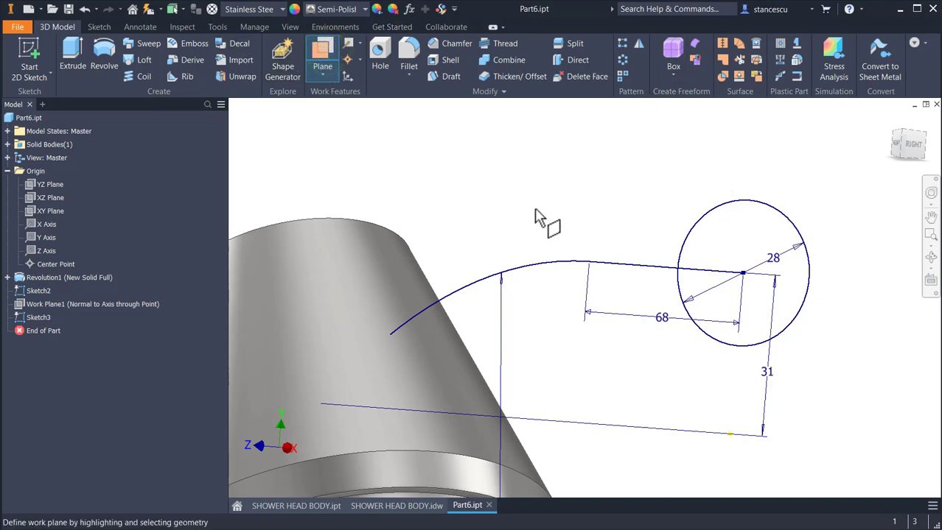
shift+middle_drag(587, 246, 591, 242)
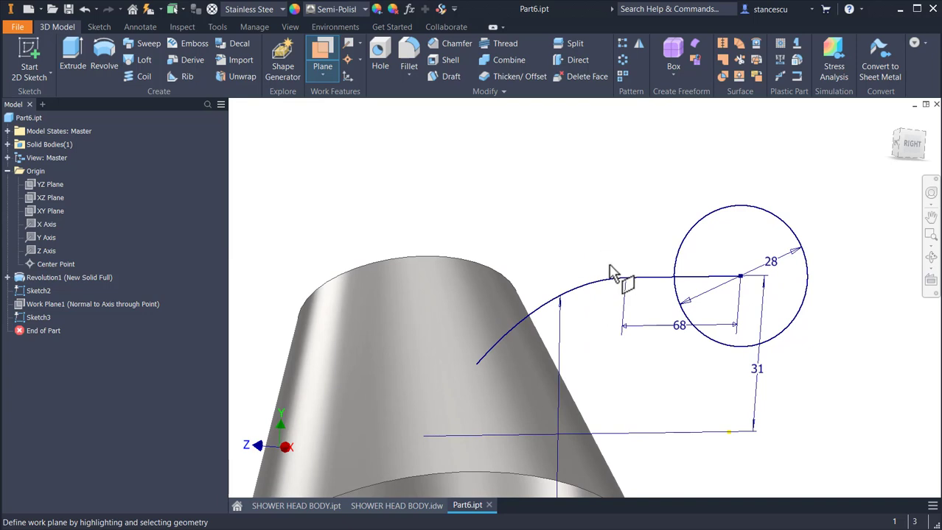
click(638, 280)
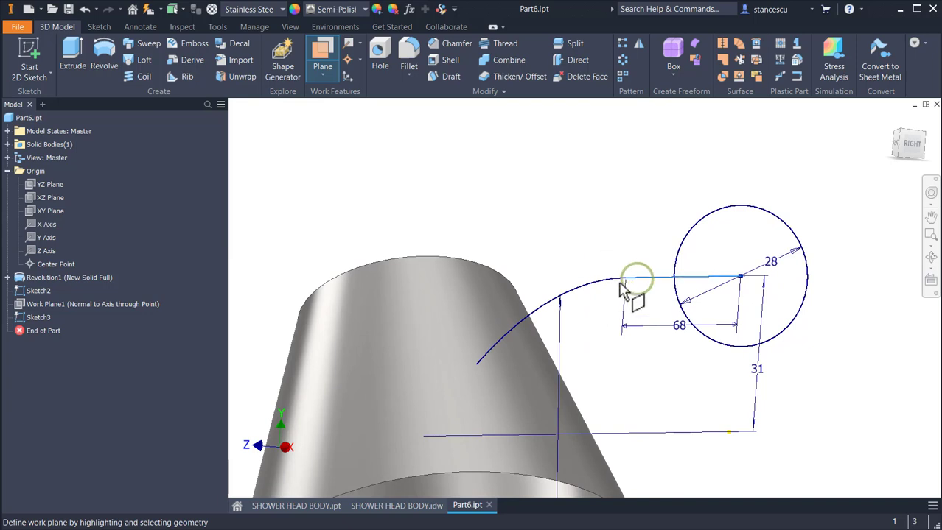
click(627, 280)
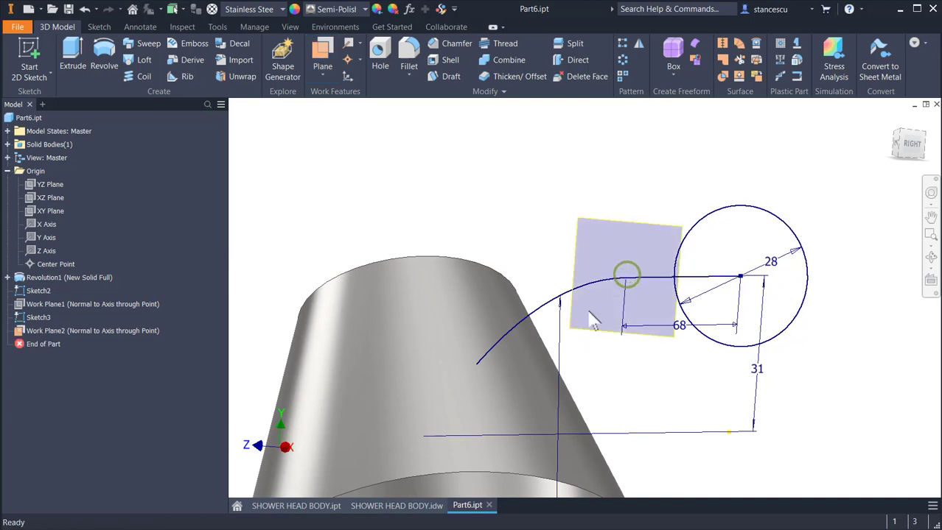
Start a sketch on the new work plane at the junction of the arc and the 68 mm line.
click(626, 235)
click(624, 224)
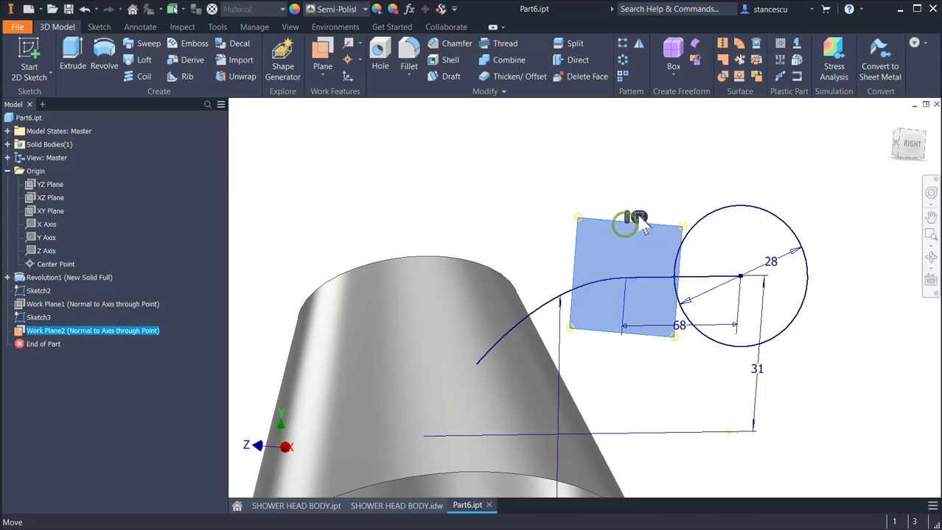
click(638, 216)
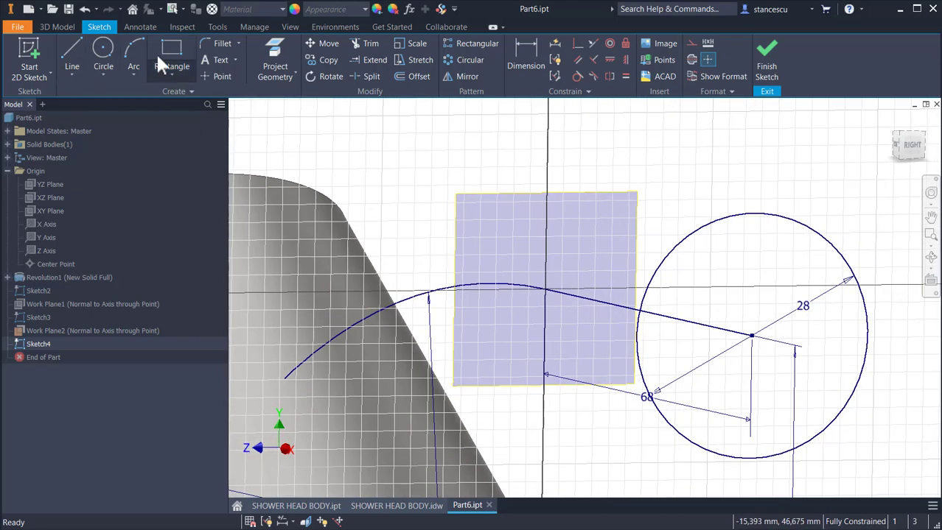
Sketch a short slanted line followed by a closed oval of four tangent arcs around the end of the 68 mm line.
click(72, 53)
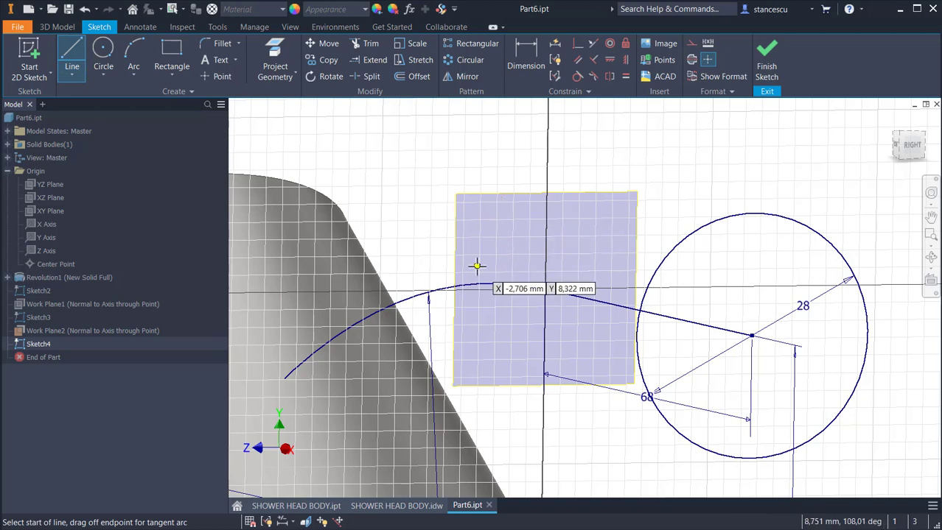
click(450, 160)
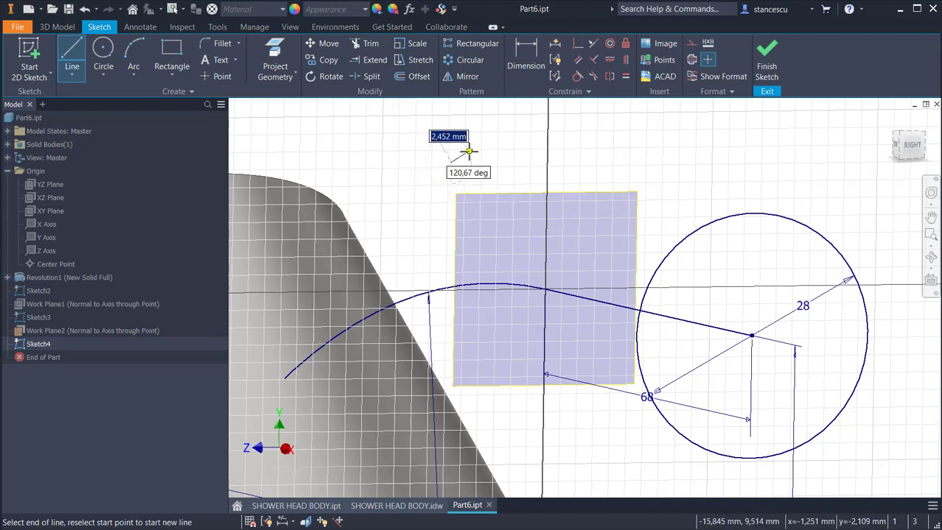
click(505, 134)
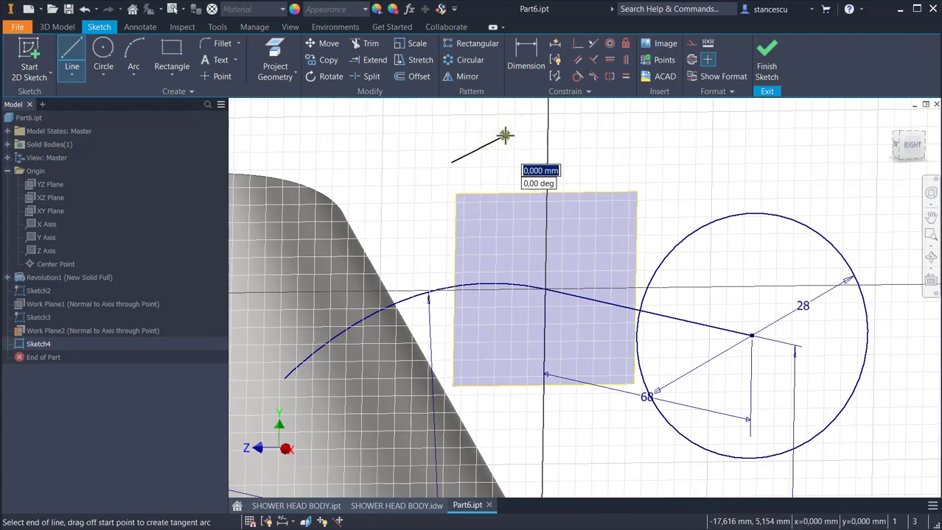
drag(505, 135, 596, 348)
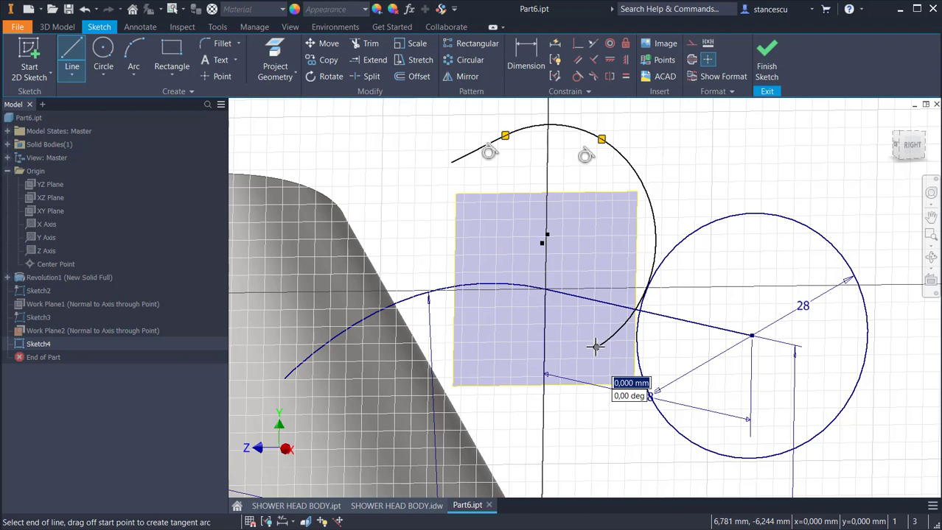
click(595, 347)
mouse_move(596, 347)
mouse_down()
mouse_move(564, 370)
mouse_move(485, 340)
mouse_up()
mouse_move(483, 341)
mouse_down()
mouse_move(490, 328)
mouse_move(490, 343)
mouse_move(462, 193)
mouse_move(505, 136)
mouse_up()
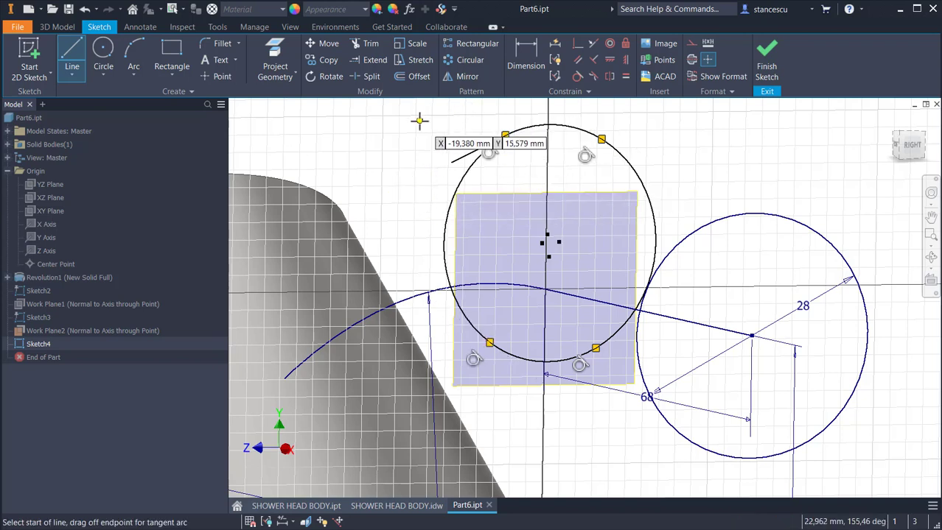
Finish drawing the oval and delete the short slanted starter line.
click(74, 52)
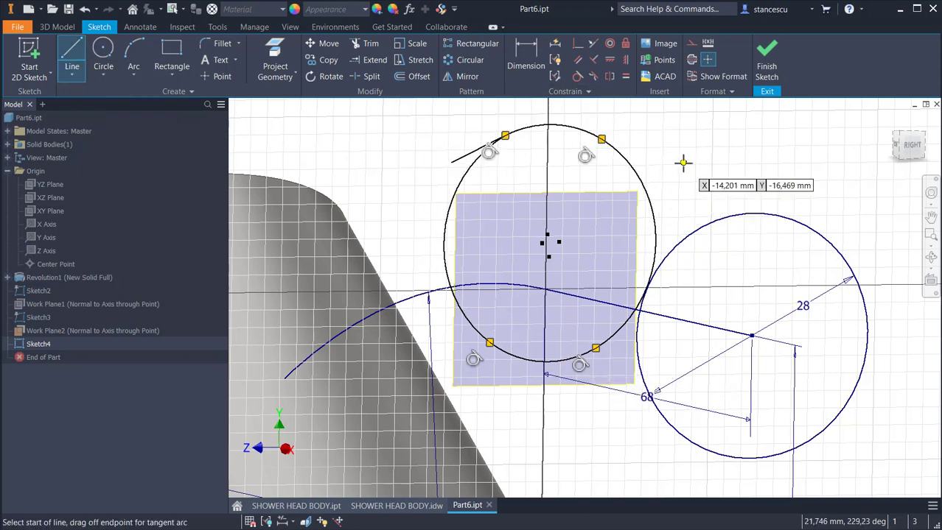
key(Escape)
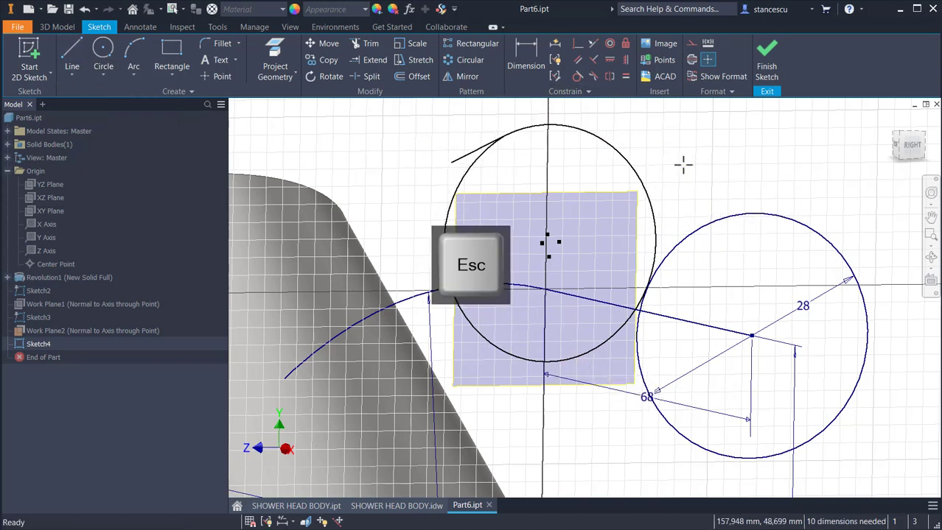
click(458, 159)
key(Delete)
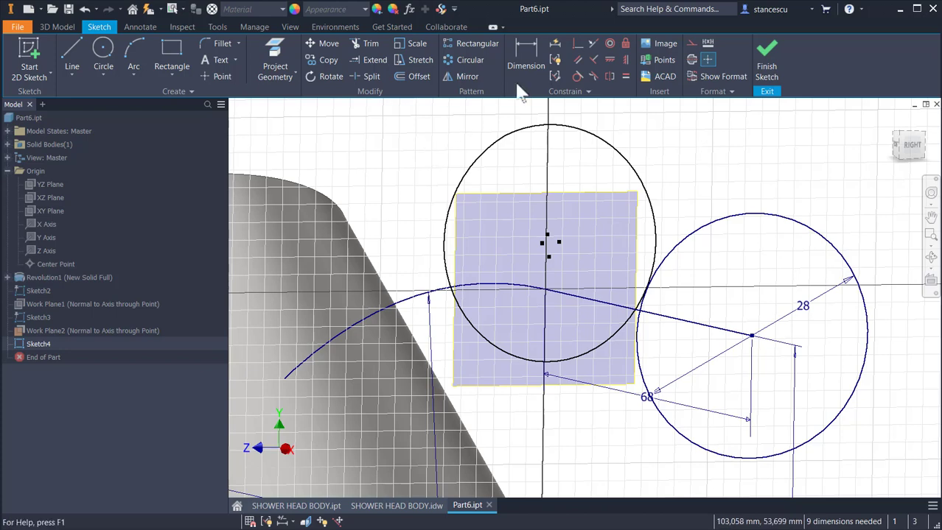
Project the 68 mm line into the sketch as a reference point for the oval.
click(275, 44)
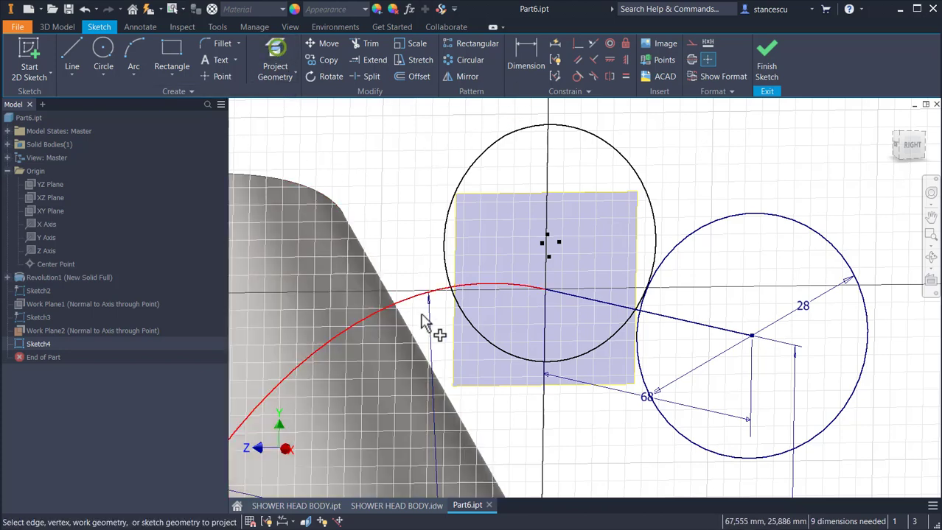
click(595, 300)
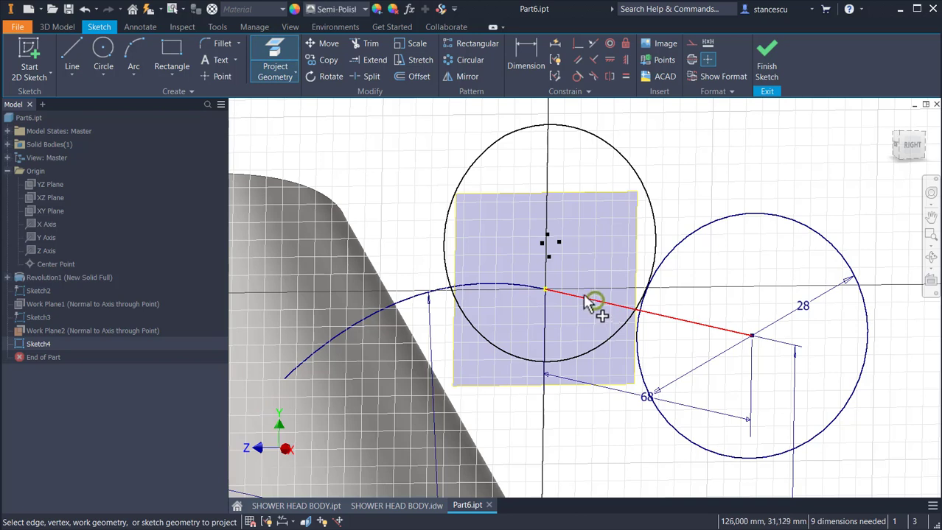
click(546, 293)
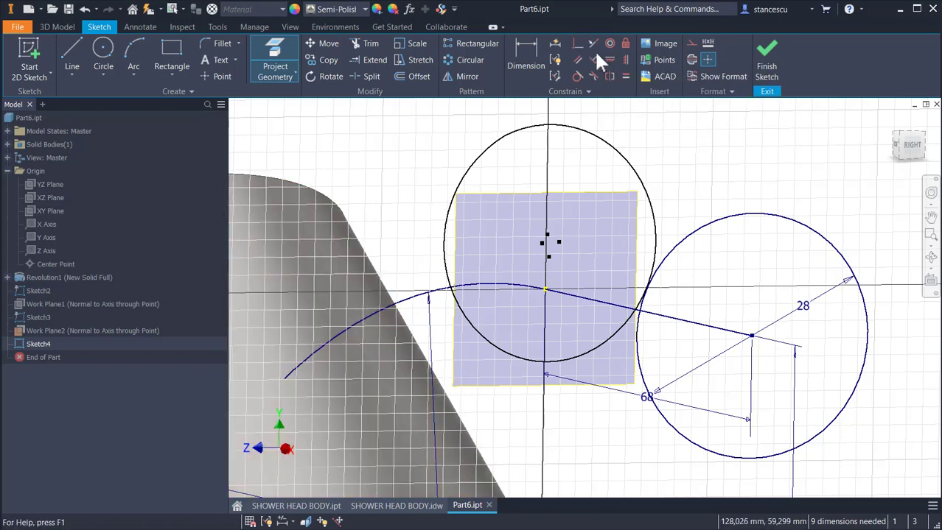
Align the centers of the oval's upper and lower arcs with the projected point using Horizontal constraints.
click(609, 56)
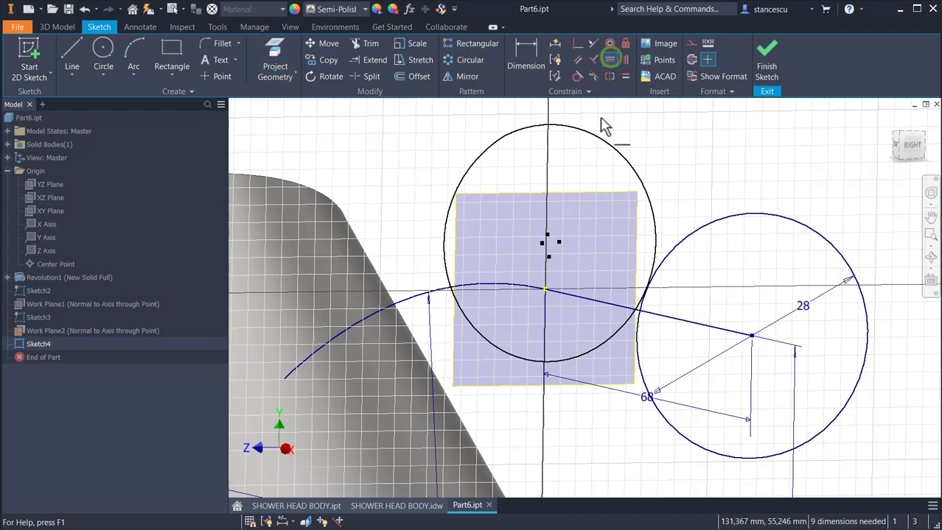
click(546, 235)
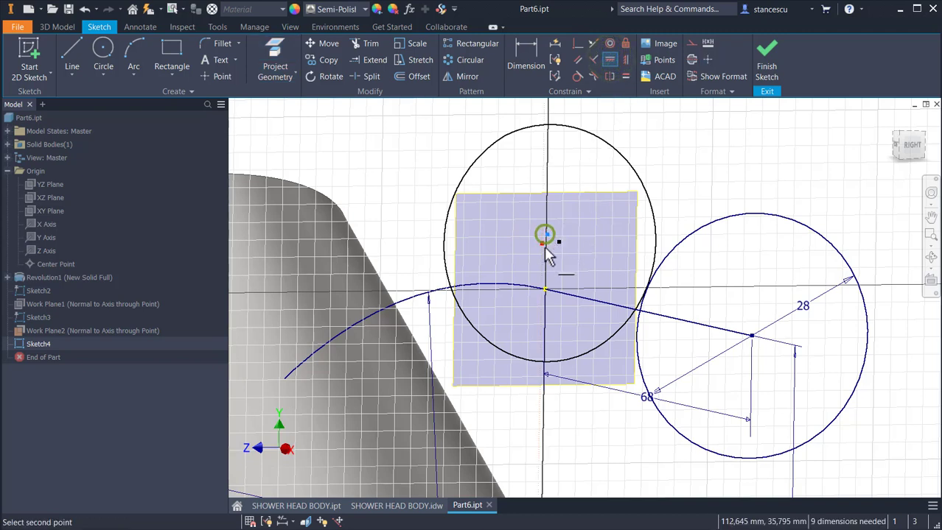
click(548, 259)
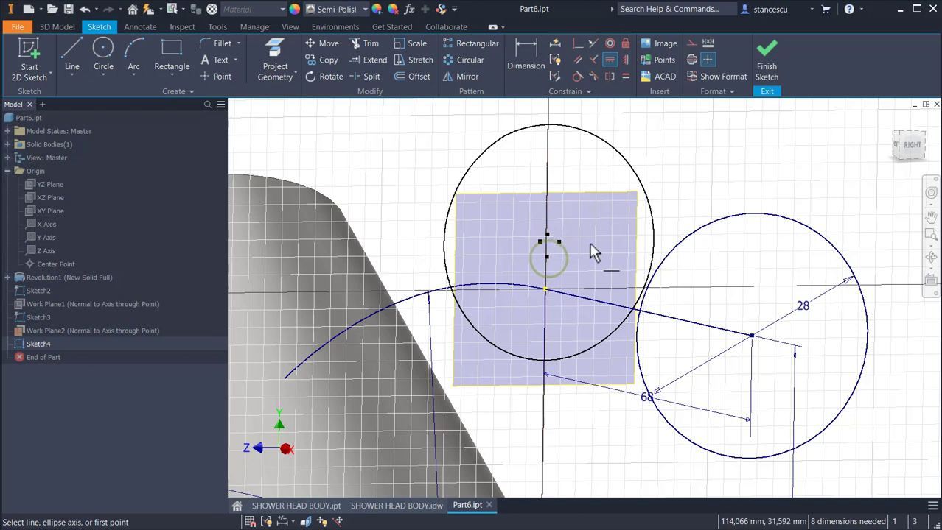
click(546, 258)
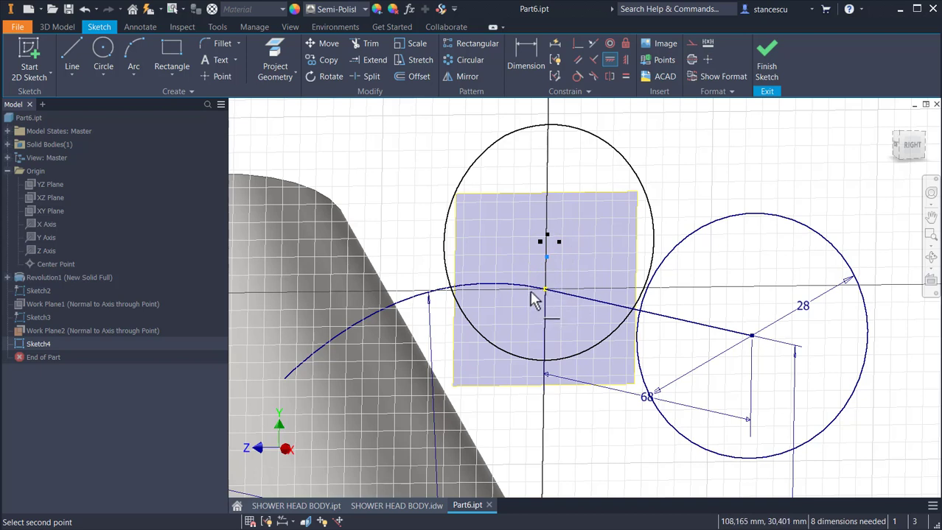
click(547, 290)
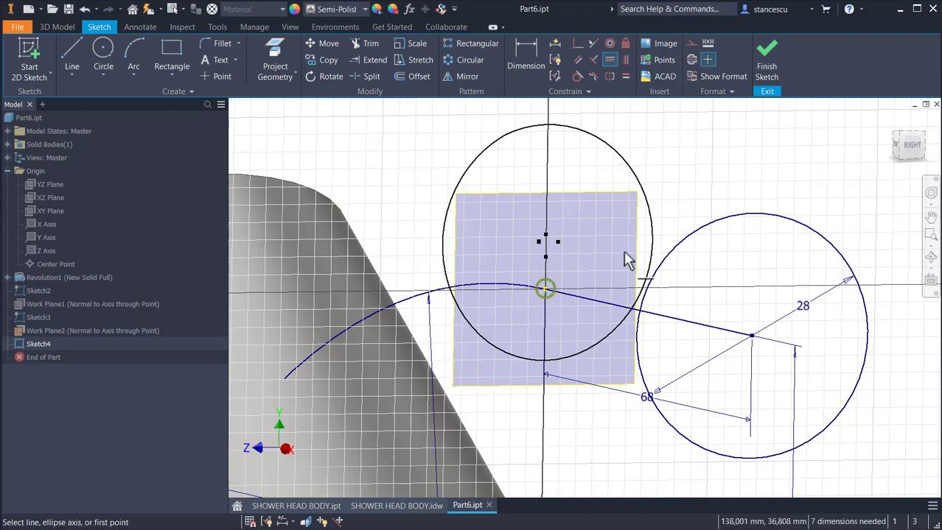
Align the centers of the oval's two side arcs with each other using a Vertical constraint.
click(625, 62)
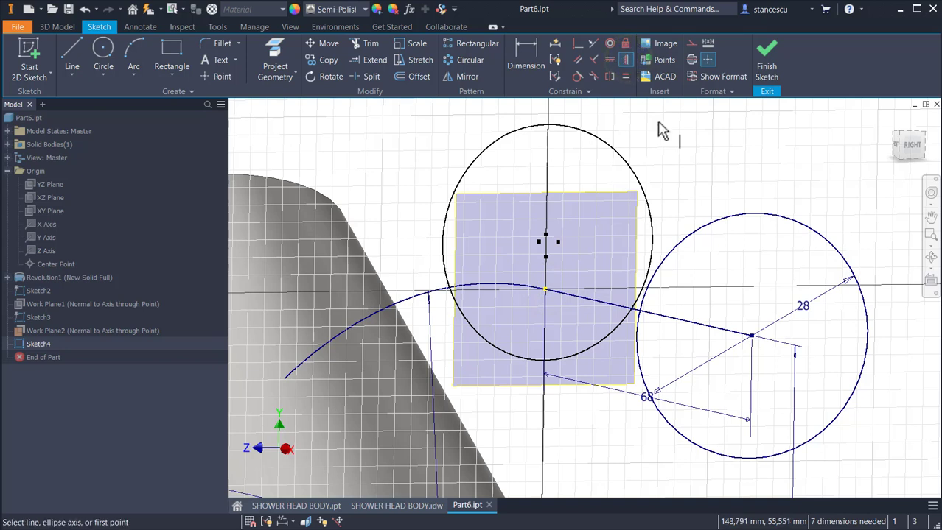
click(539, 242)
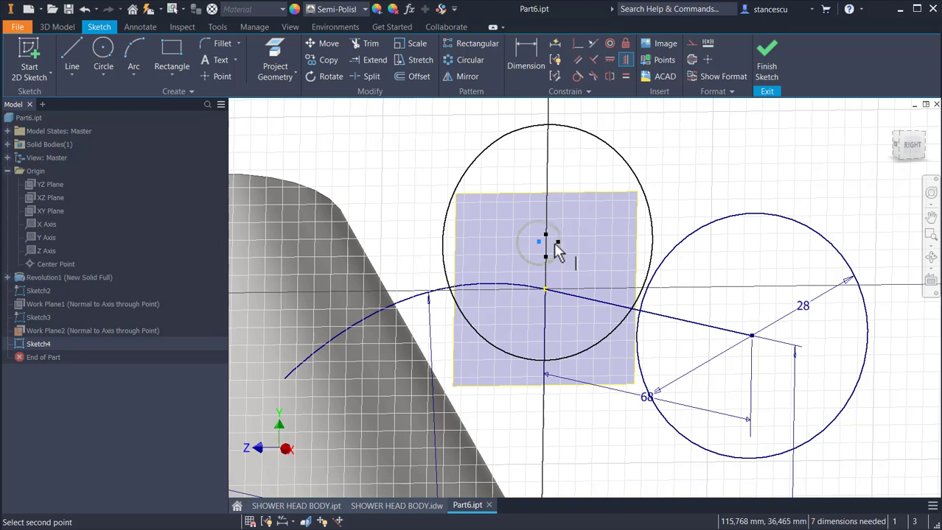
click(558, 244)
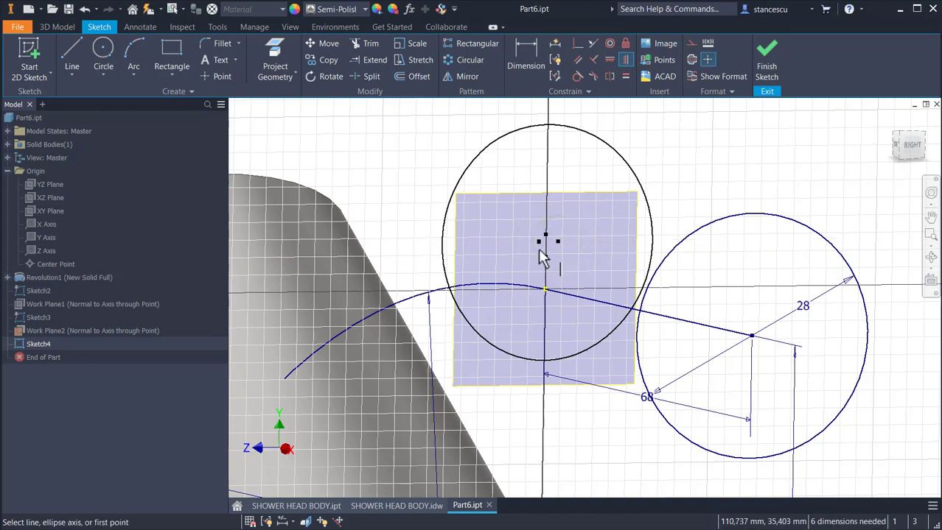
Try a Vertical constraint between a side arc's center and the projected point, and undo it.
click(540, 243)
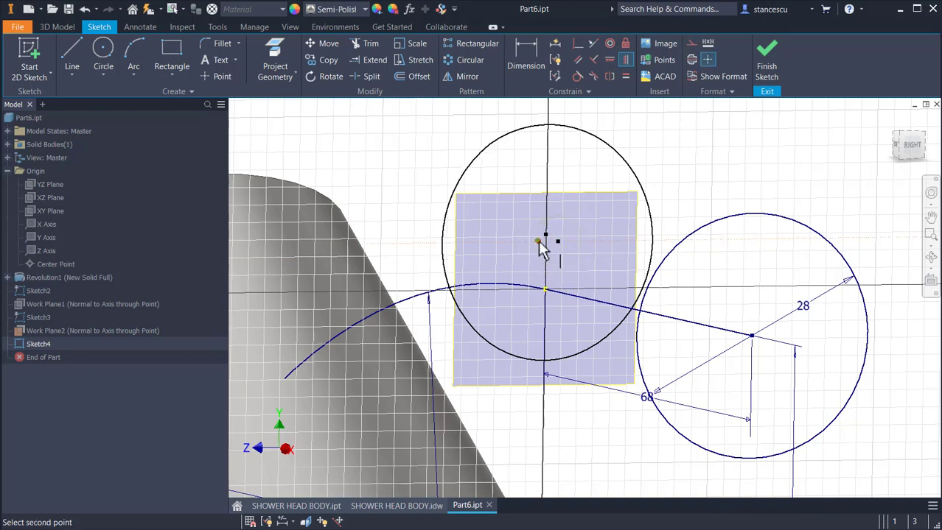
click(546, 290)
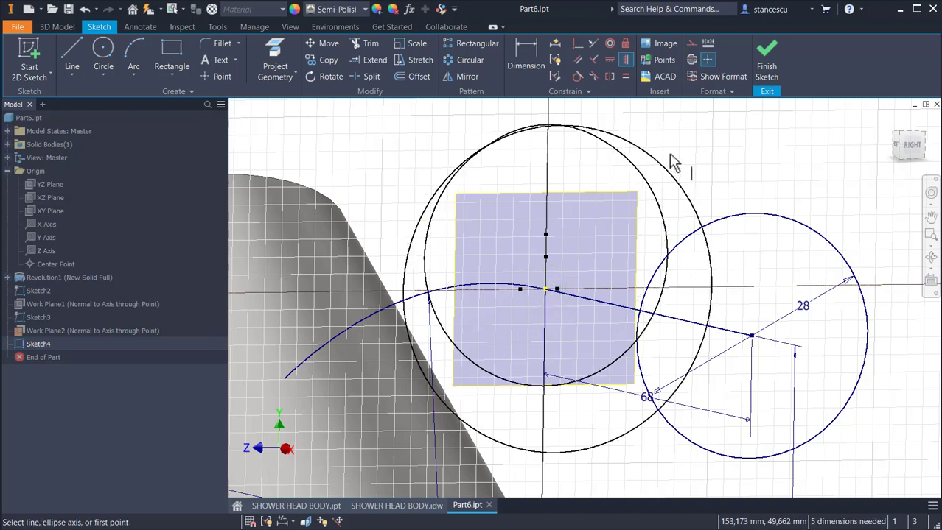
key(Escape)
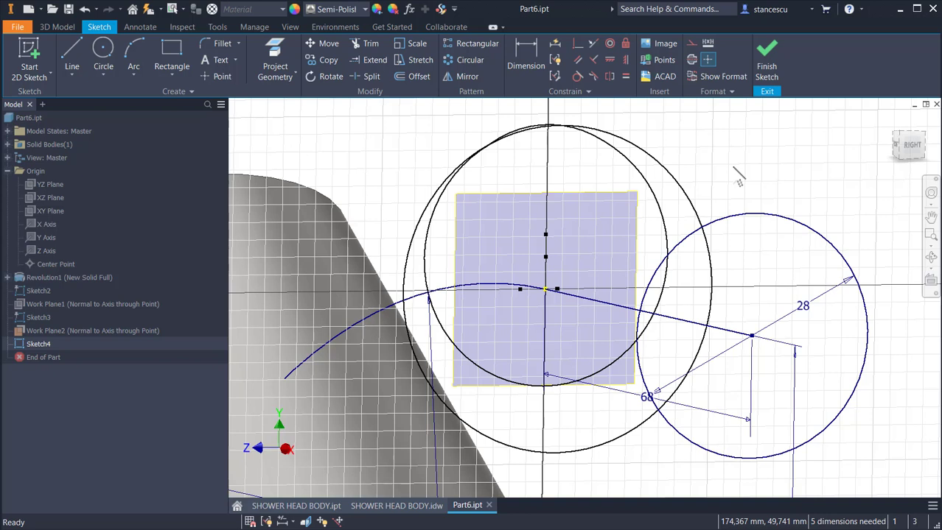
key(ctrl+z)
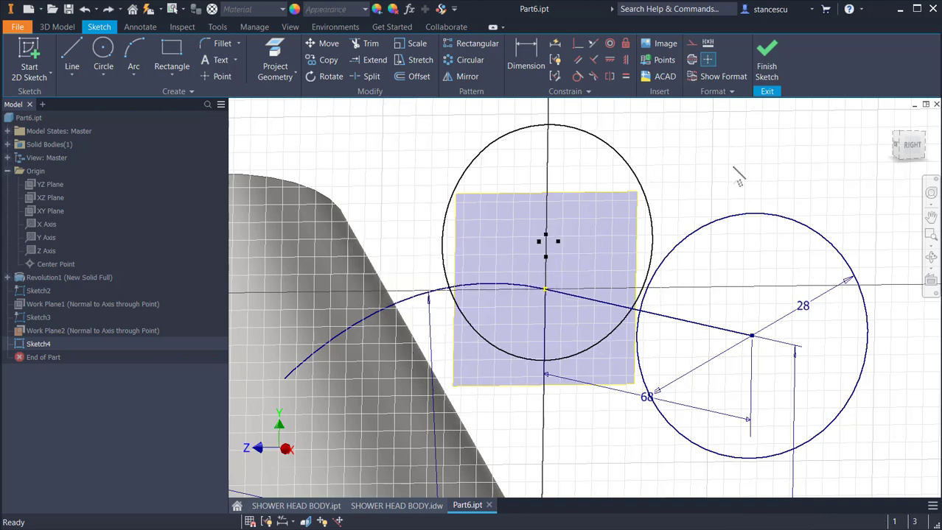
Add a radius dimension to the oval's side arc nearest the 28 mm circle.
key(d)
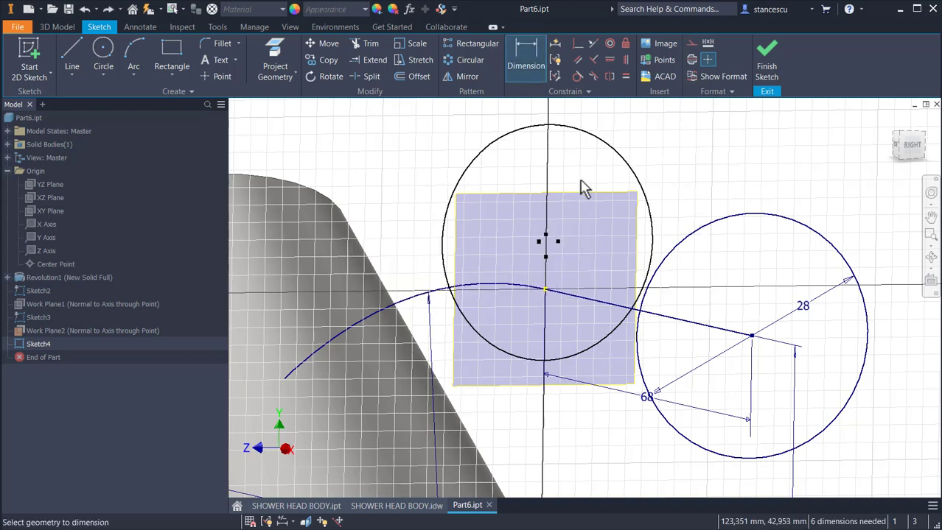
click(652, 208)
click(682, 197)
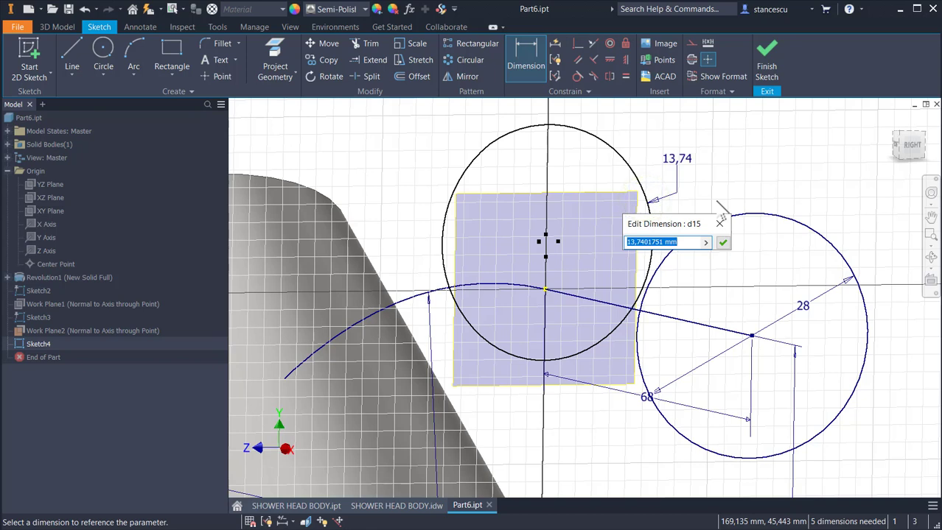
Try a 35 mm radius for the dimensioned side arc, and undo the change.
text(35)
key(Return)
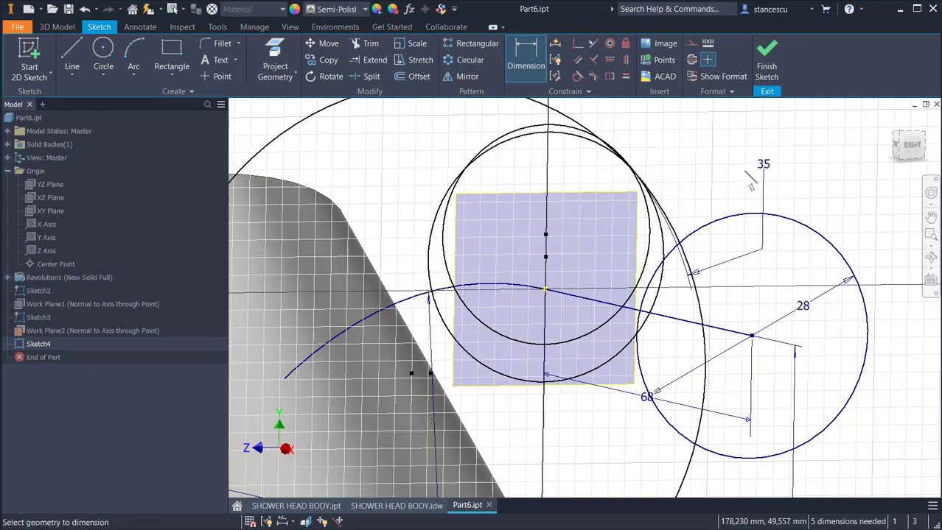
key(ctrl+z)
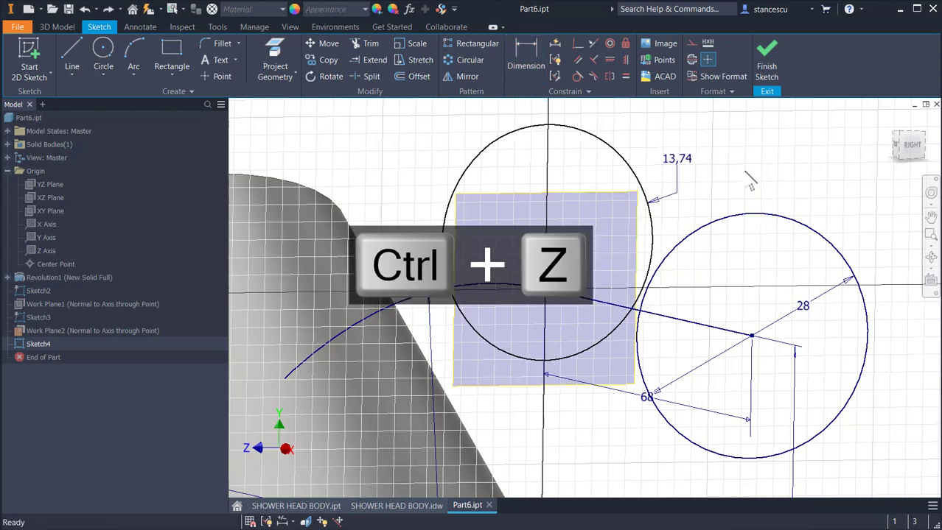
Dimension the radius of the oval's lower end arc and set it to 12 mm.
click(580, 133)
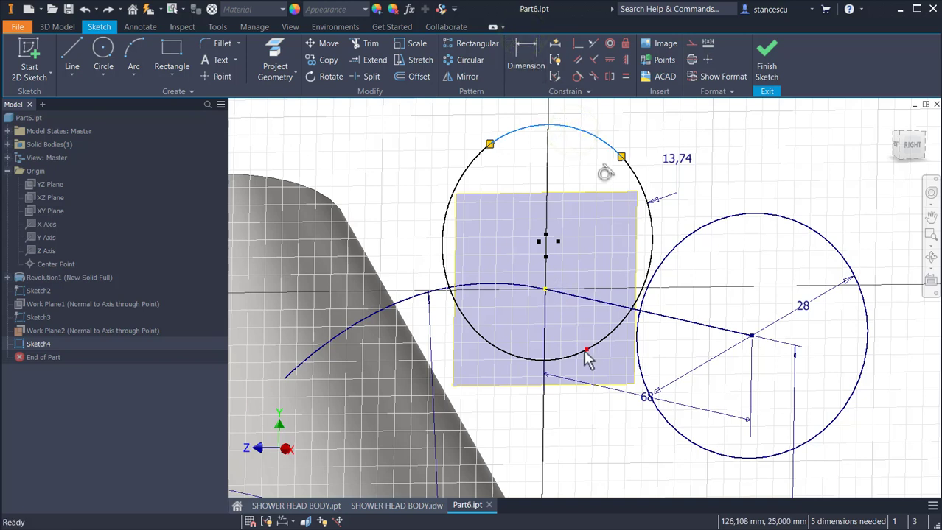
click(526, 59)
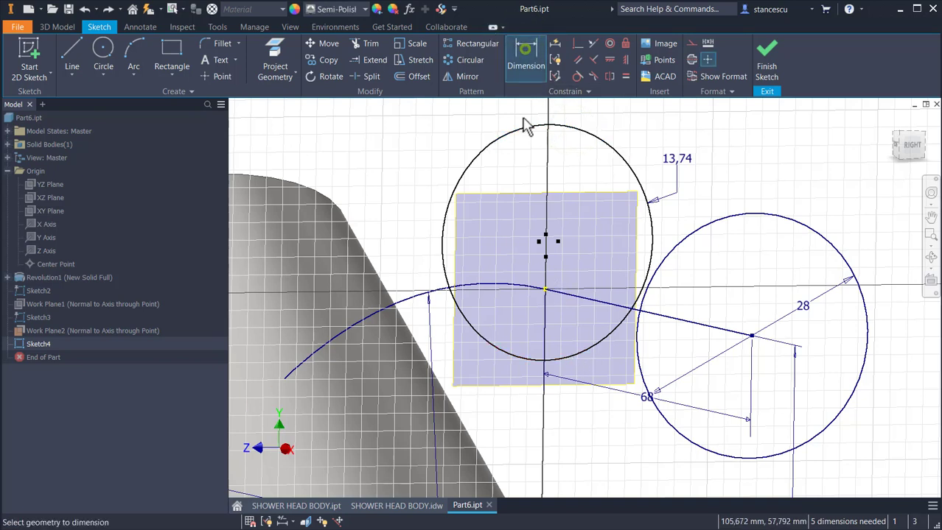
click(565, 359)
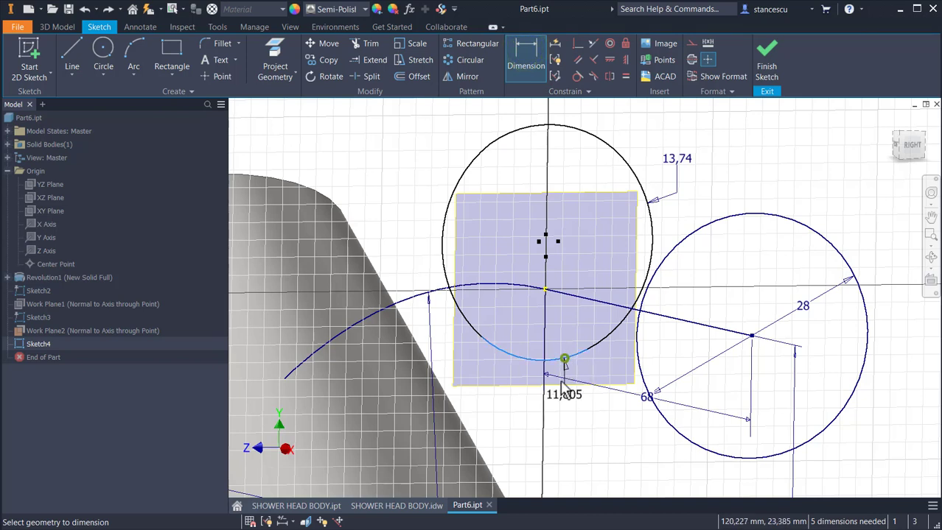
click(573, 423)
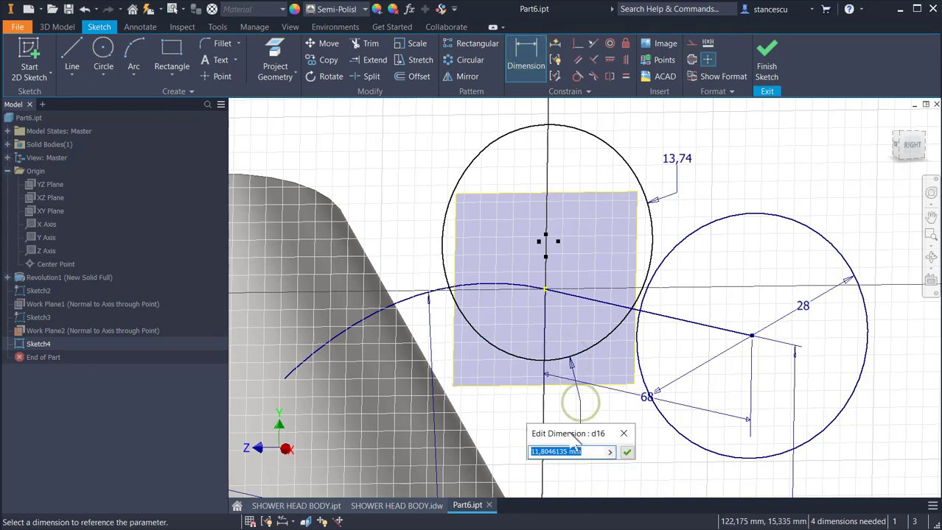
text(12)
key(Return)
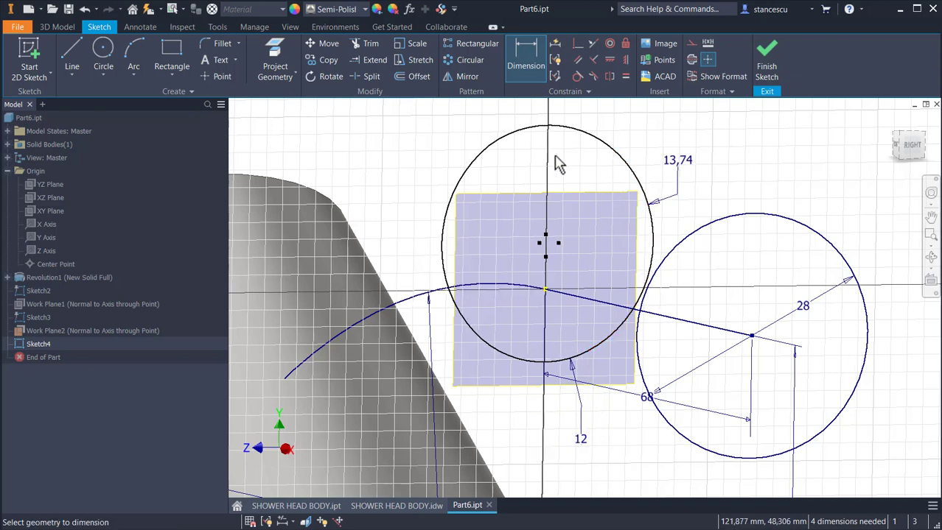
Apply Equal constraints between the oval's upper and lower end arcs and between its two side arcs.
click(626, 75)
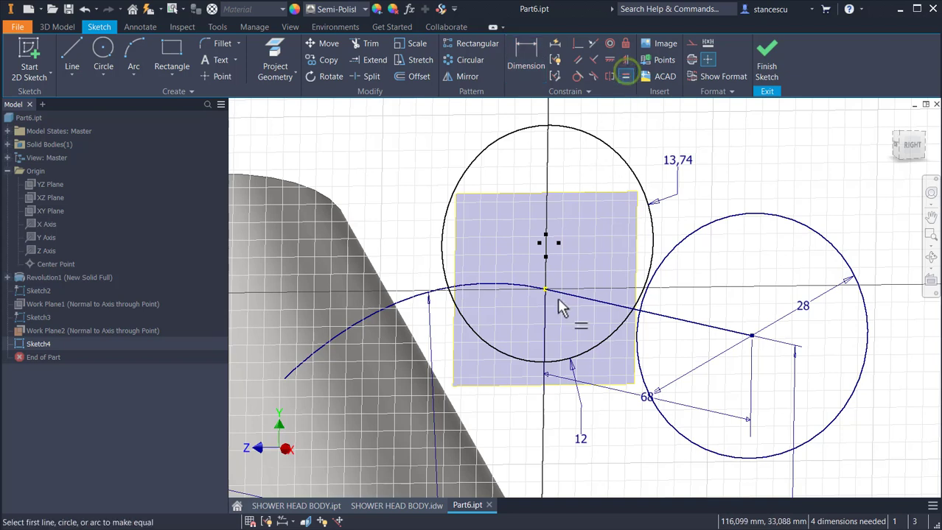
click(575, 359)
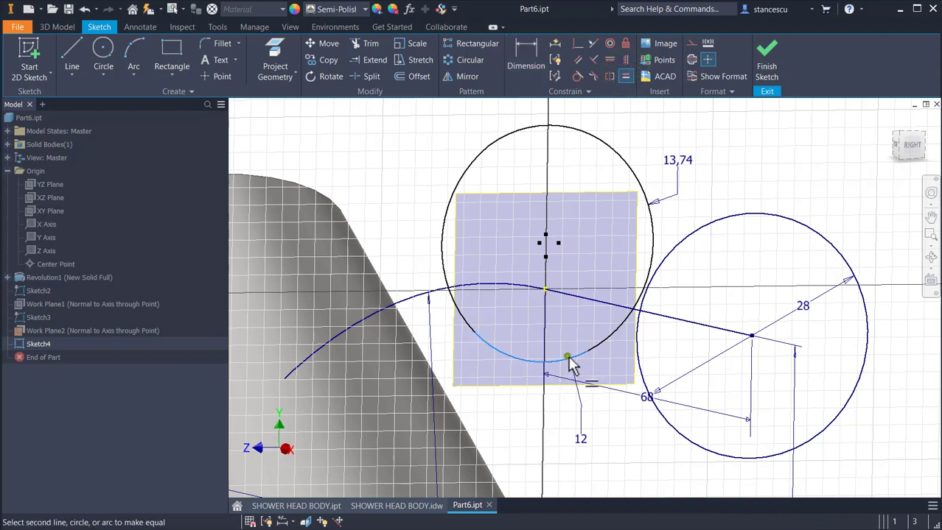
click(594, 142)
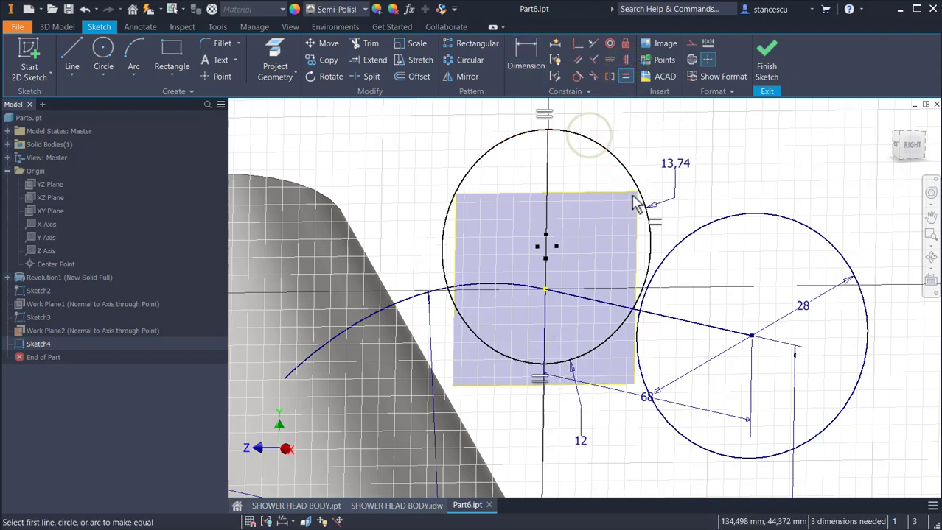
click(652, 252)
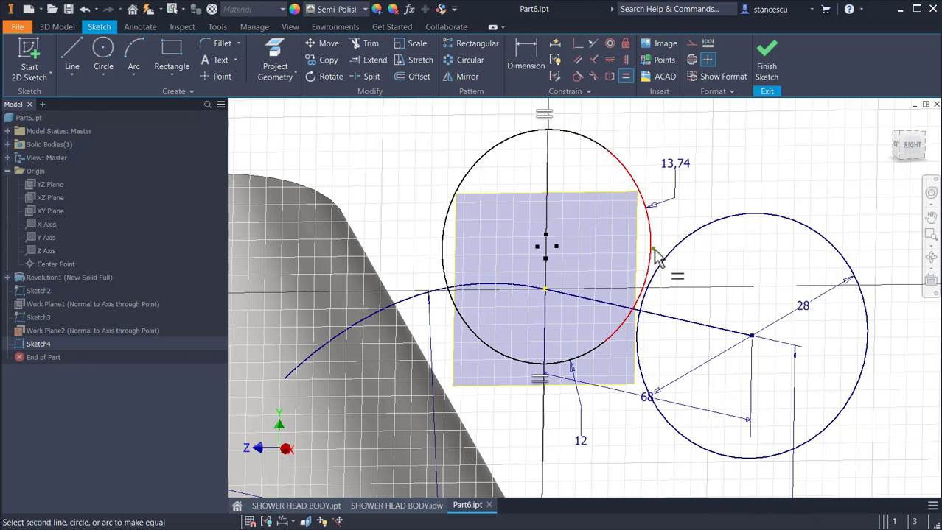
click(444, 246)
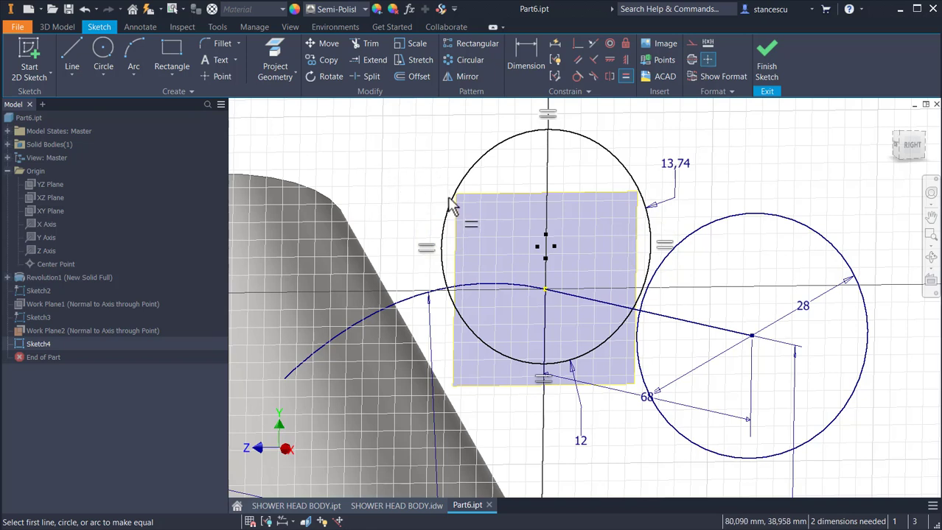
key(Escape)
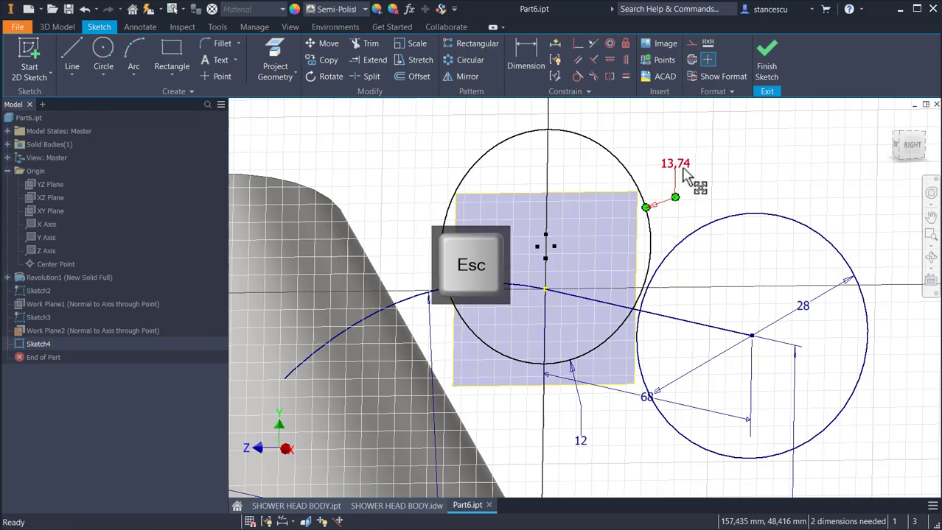
Set the radius of the oval's dimensioned side arc to 35 mm.
double_click(684, 168)
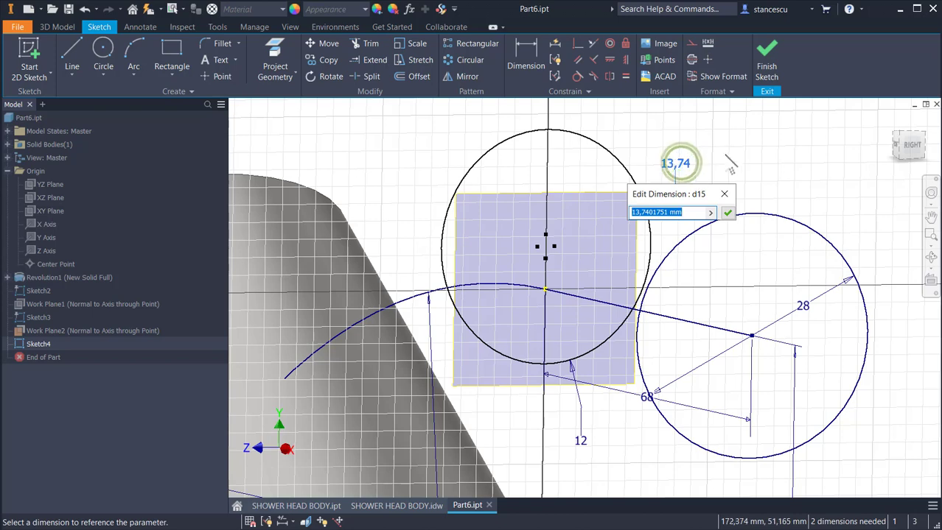
text(35)
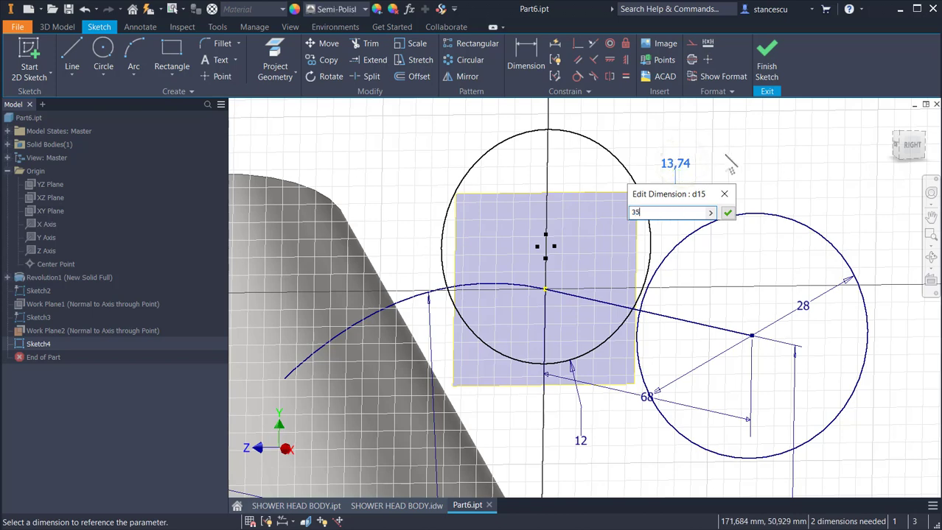
key(Return)
Dimension the oval's overall height between its upper and lower end arcs and set it to 40 mm.
scroll(584, 266, down, 3)
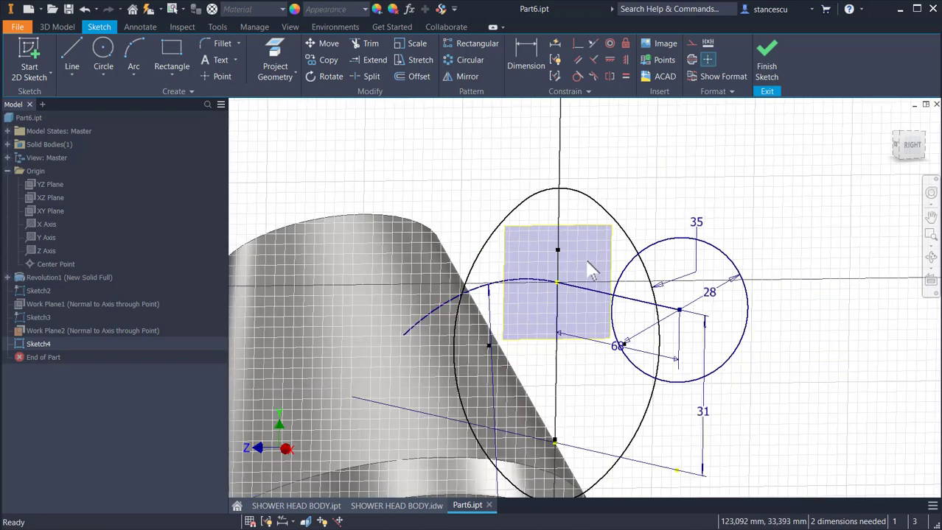
mouse_move(646, 324)
middle_down()
mouse_move(672, 226)
mouse_move(672, 285)
middle_up()
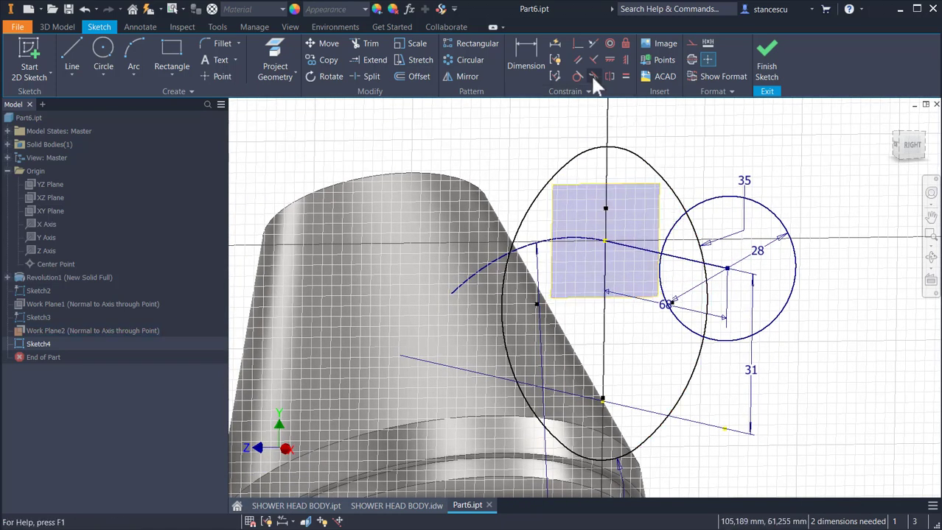
click(534, 48)
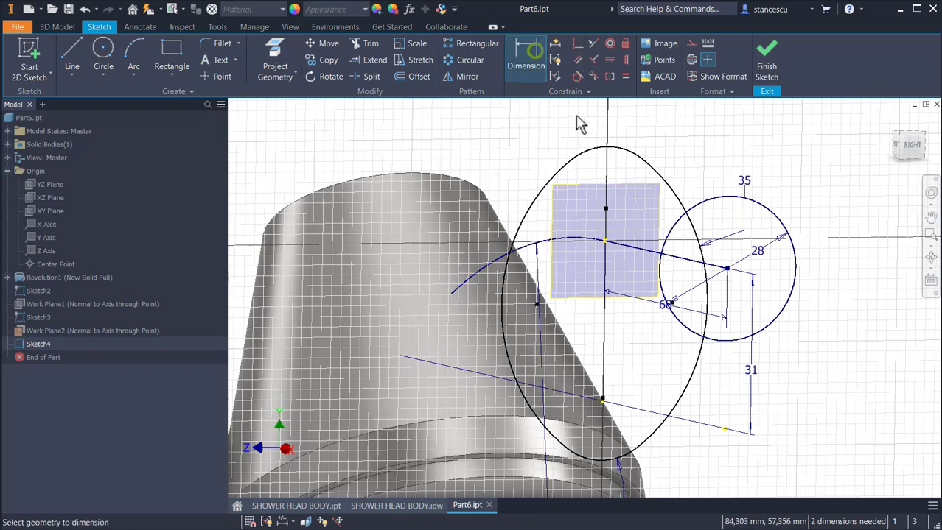
click(613, 153)
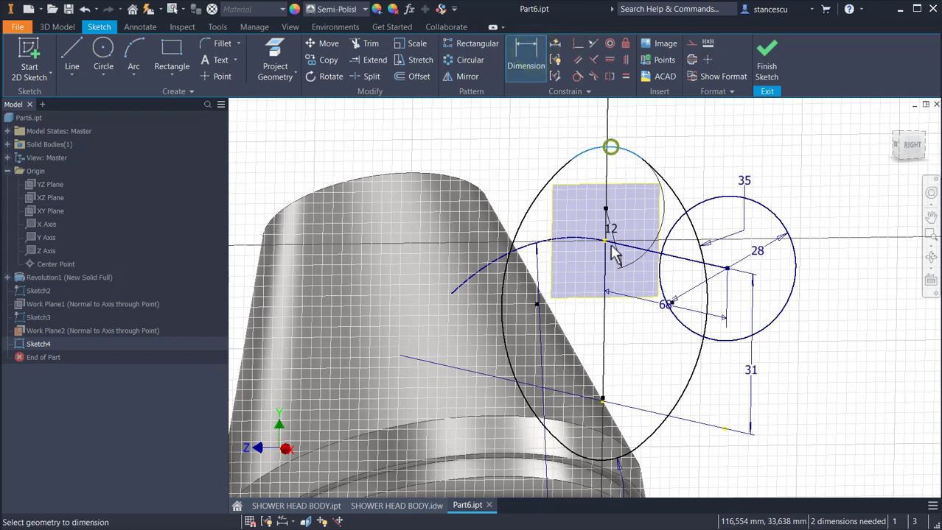
click(606, 466)
click(405, 283)
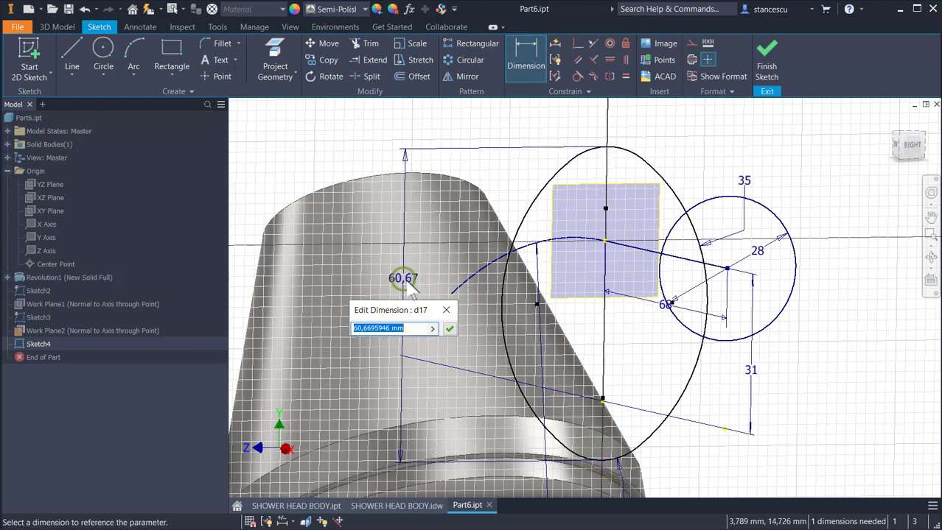
text(40)
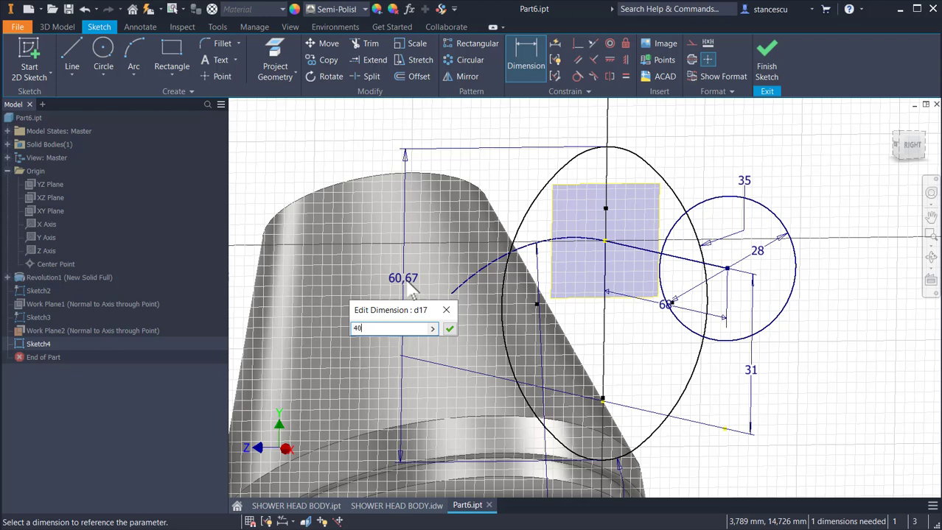
key(Return)
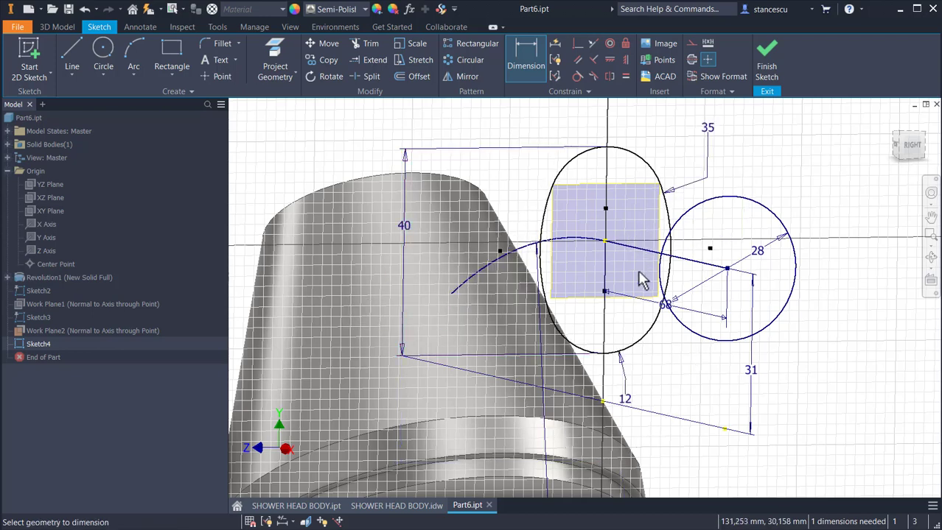
Align the center of the side arc farthest from the 28 mm circle with the projected path point using a Vertical constraint.
middle_drag(615, 255, 616, 261)
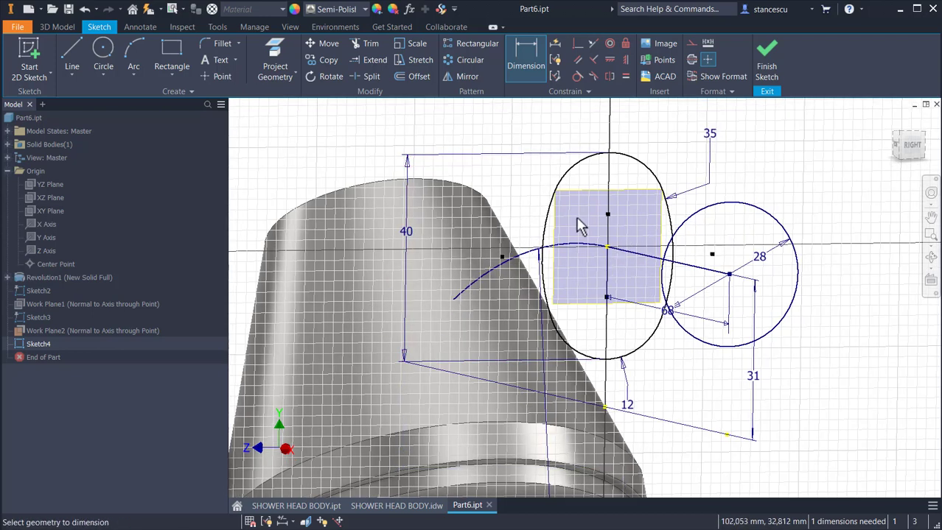
click(625, 61)
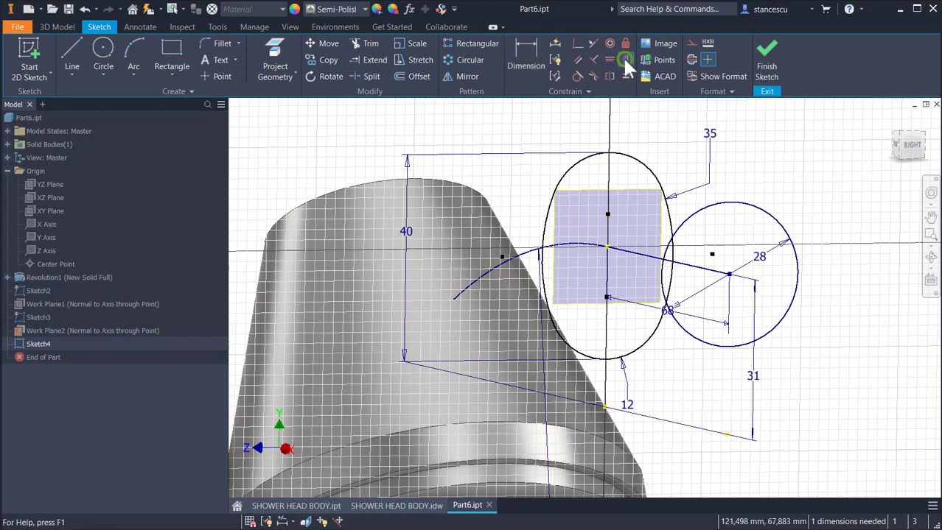
click(502, 259)
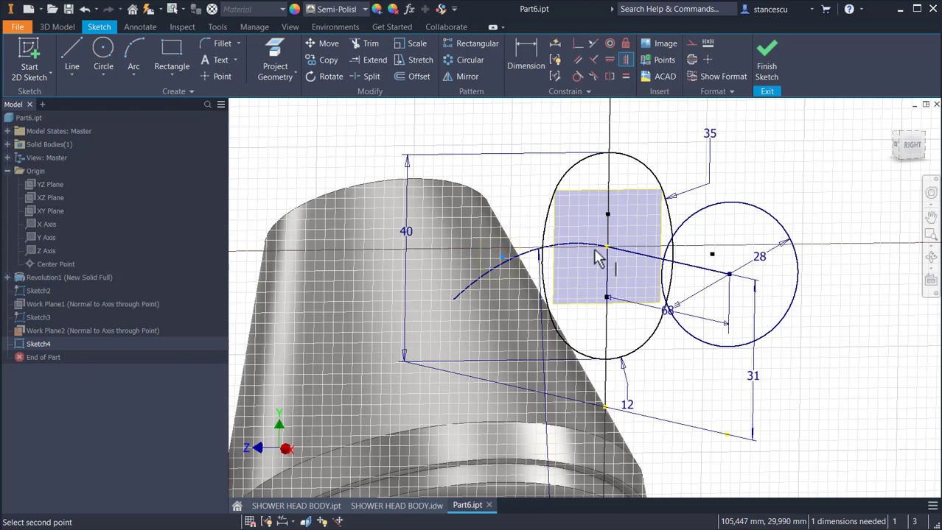
click(607, 249)
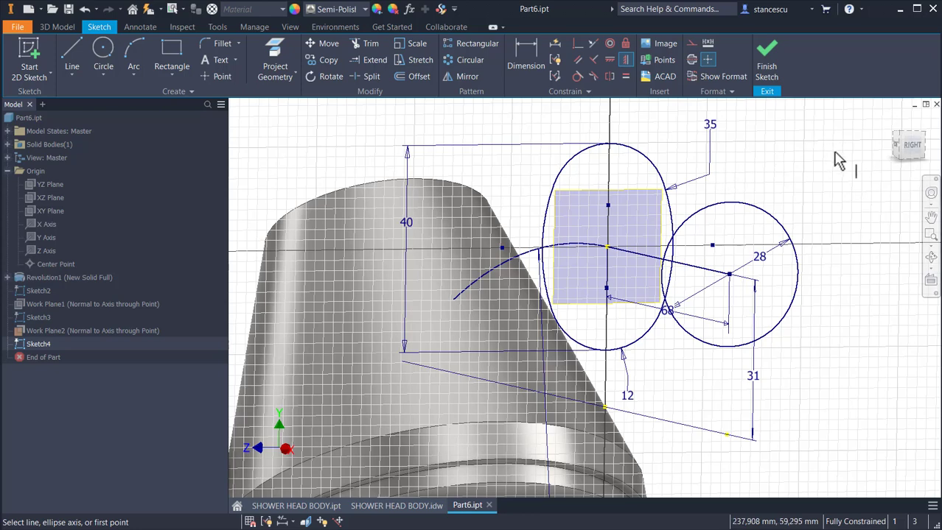
Finish the oval sketch and hide the work plane it lies on.
click(765, 53)
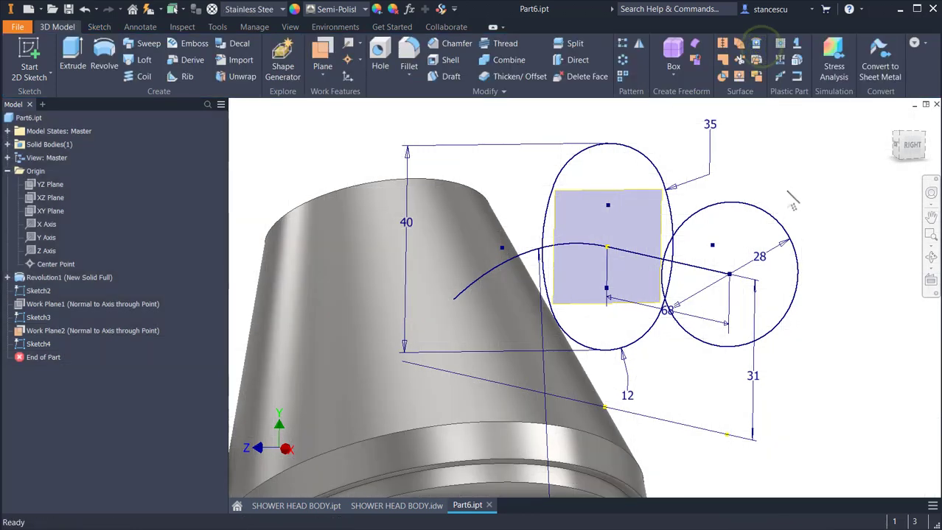
right_click(613, 188)
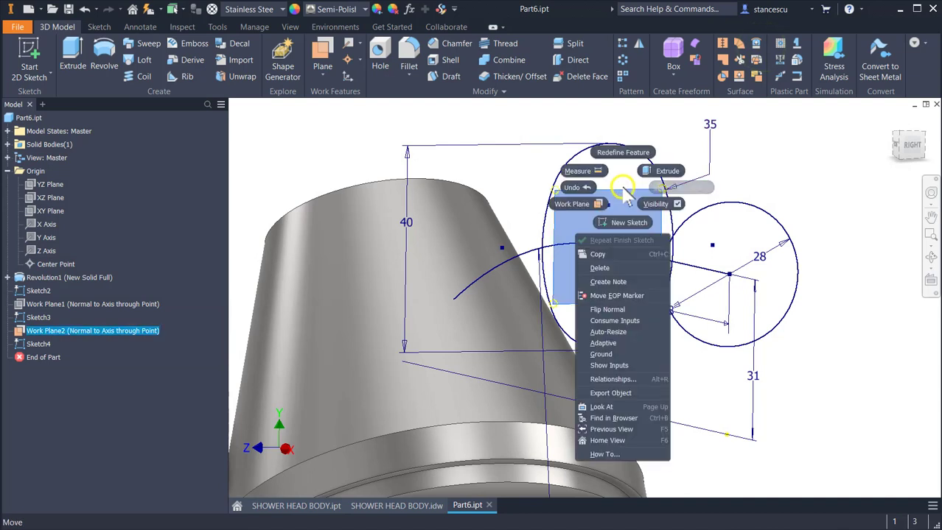
click(656, 204)
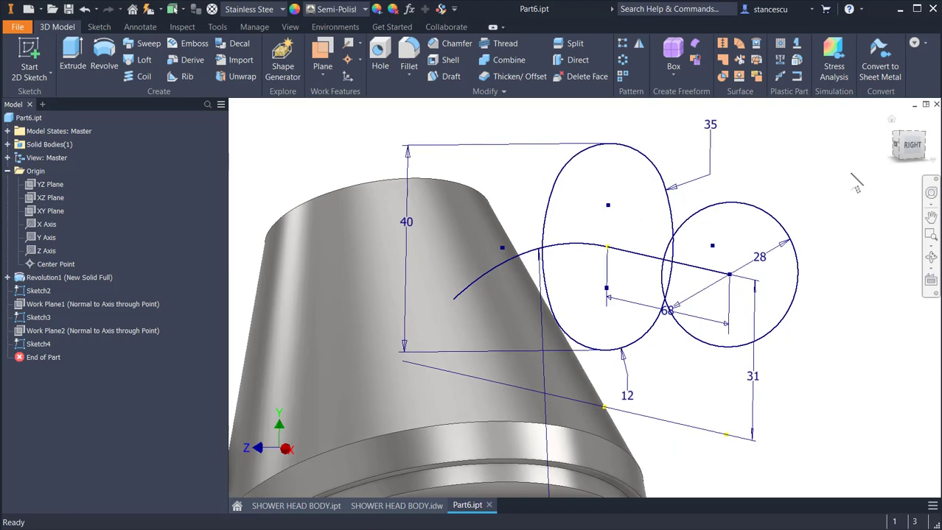
Create a work plane normal to the handle's centerline arc at its endpoint inside the body, and turn on Auto-Resize for it.
shift+middle_drag(851, 174, 738, 182)
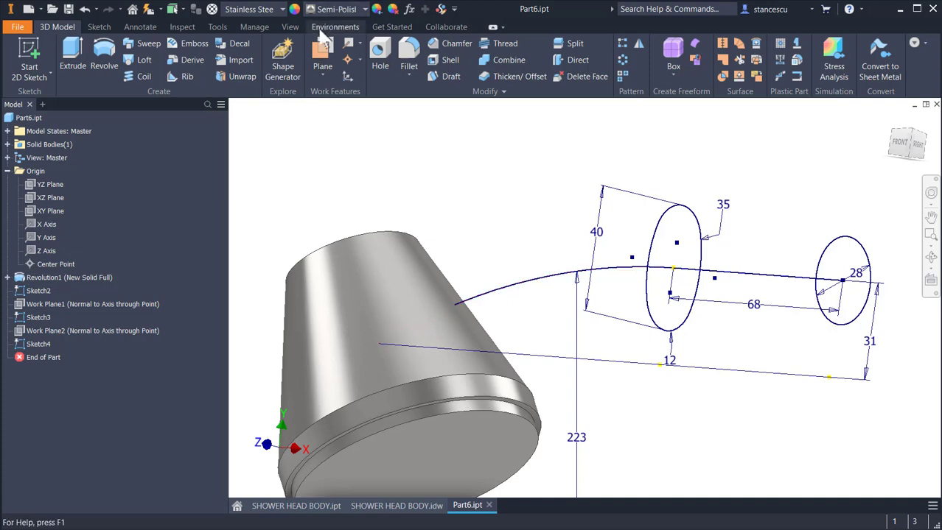
click(484, 295)
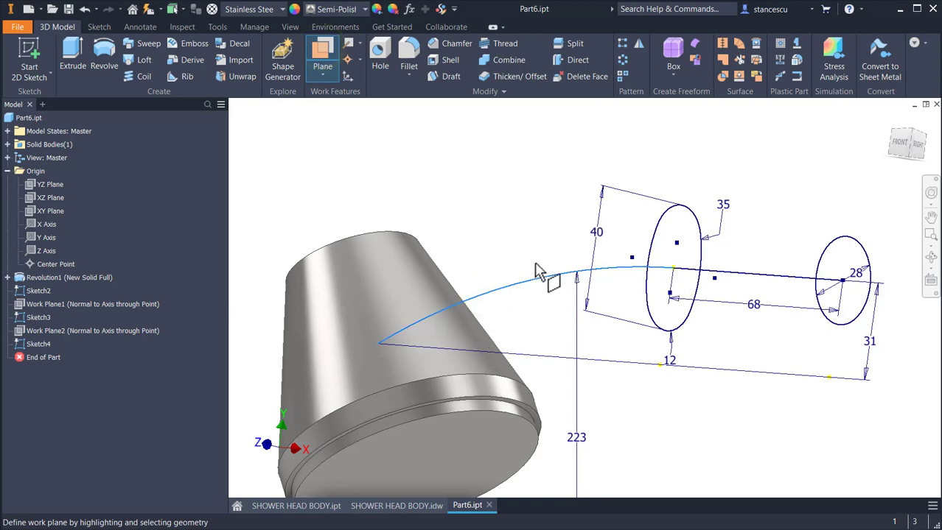
click(383, 342)
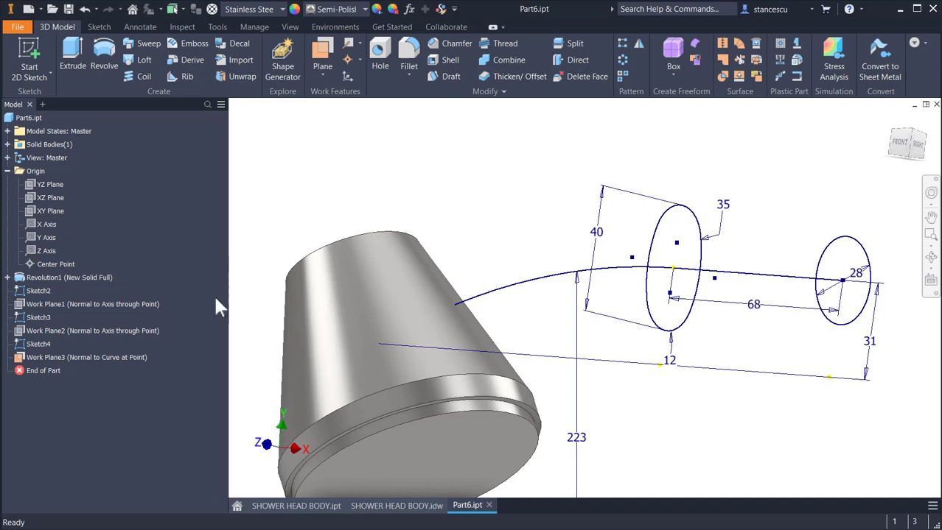
right_click(48, 356)
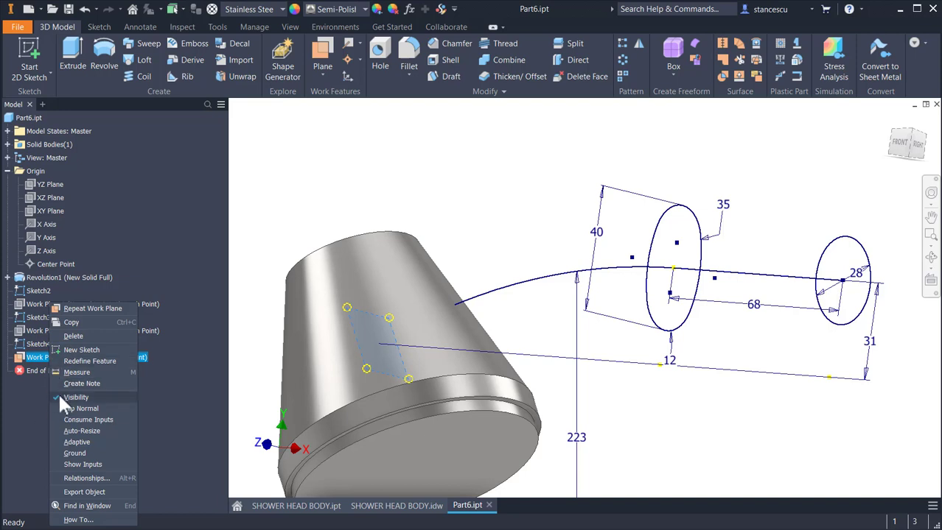
click(90, 432)
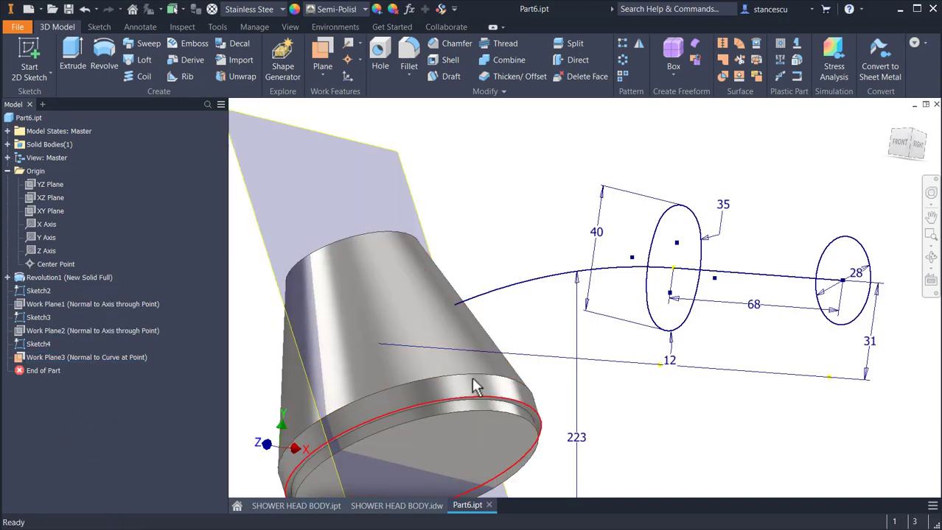
Copy the sketch of the 40 mm high oval profile.
scroll(536, 353, up, 3)
middle_drag(548, 305, 551, 169)
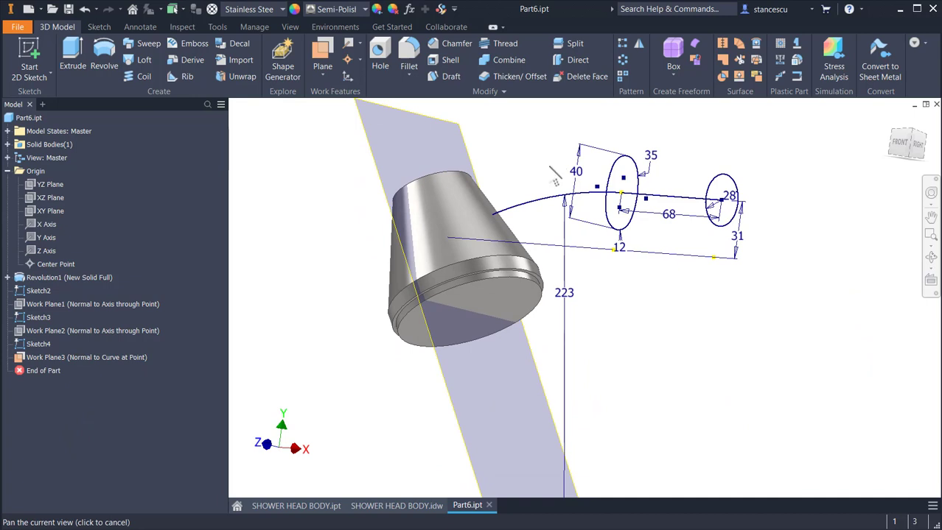
scroll(690, 361, up, 2)
middle_drag(684, 350, 571, 267)
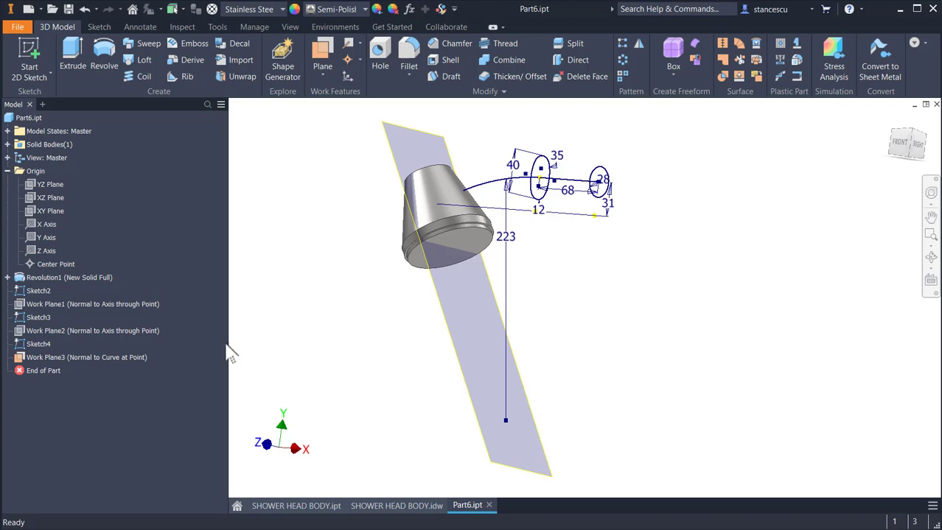
right_click(45, 344)
click(87, 283)
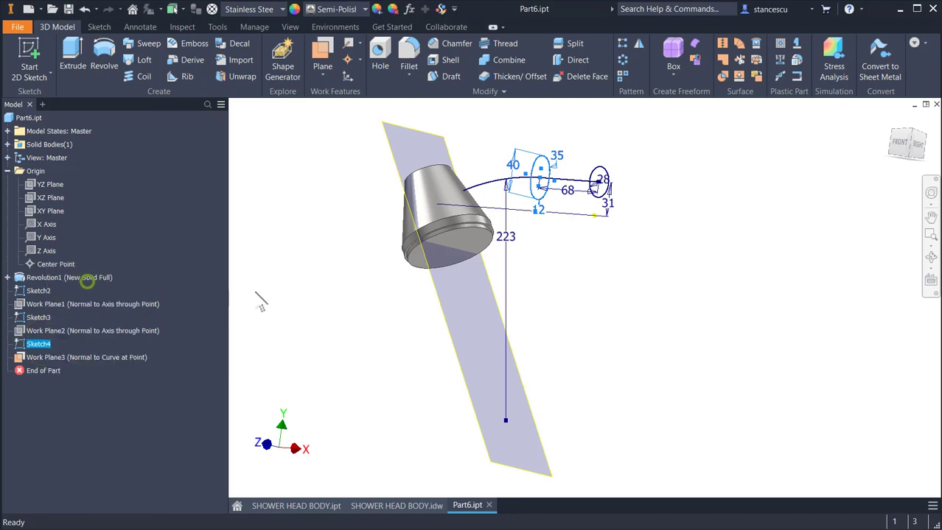
Start a sketch on the work plane at the path's inner end and turn on Slice Graphics.
click(443, 143)
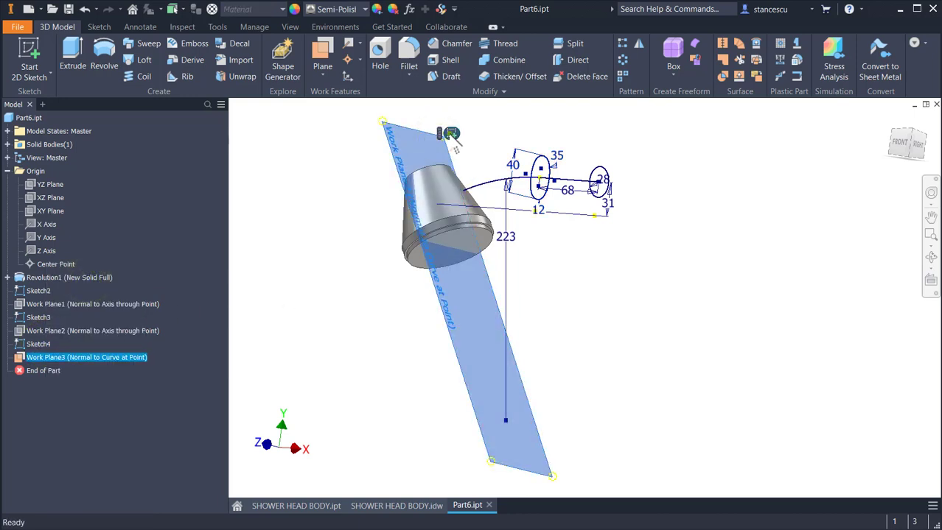
click(450, 134)
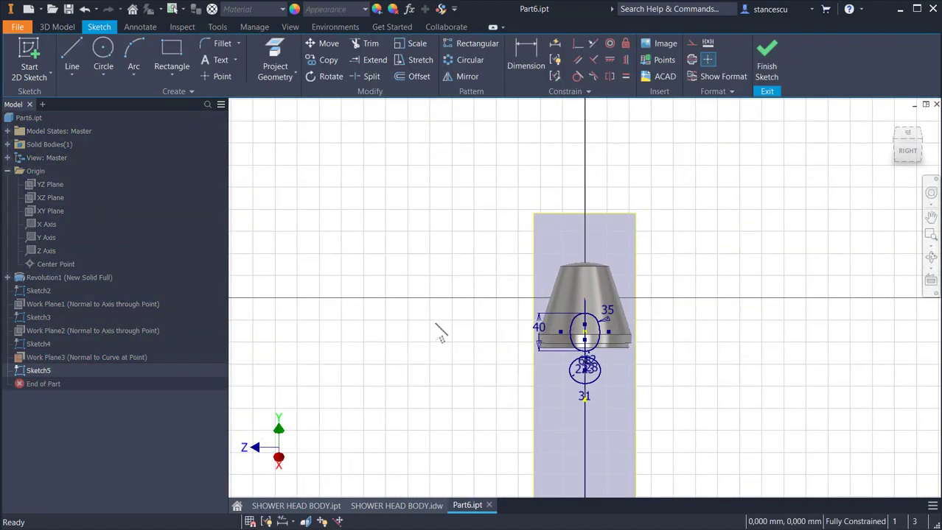
key(F7)
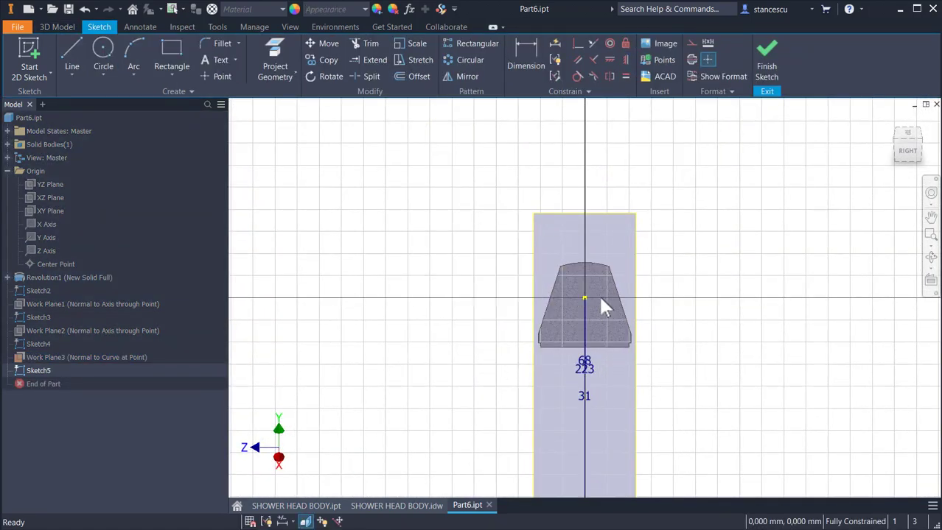
scroll(603, 302, up, 3)
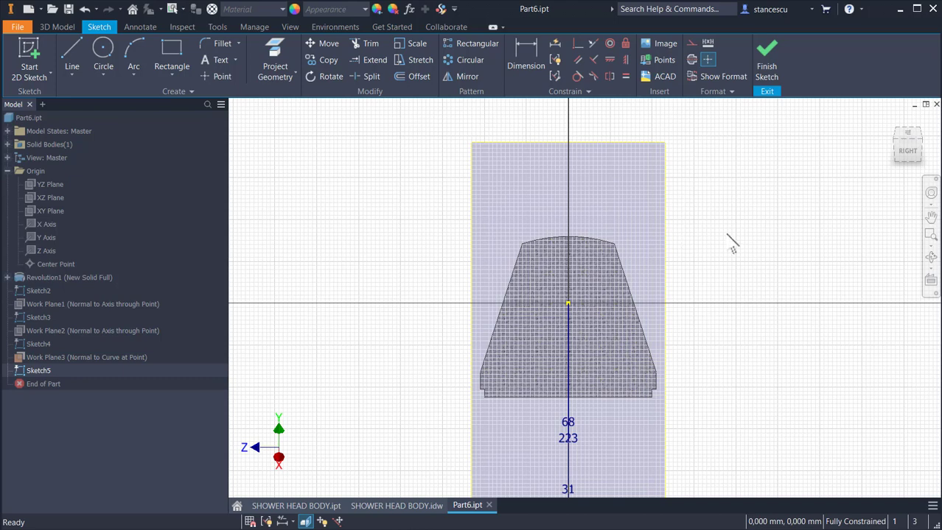
Paste the copied oval profile with its dimensions into the new sketch.
right_click(727, 236)
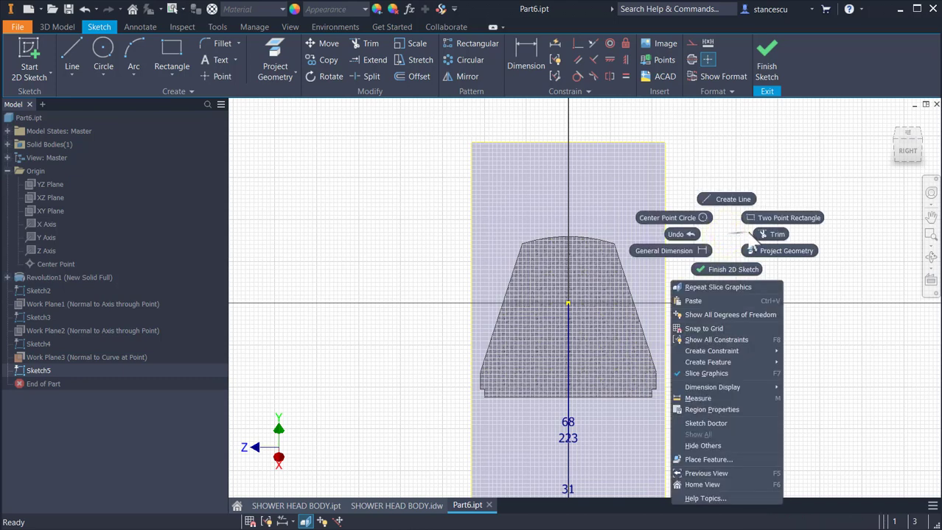
click(727, 300)
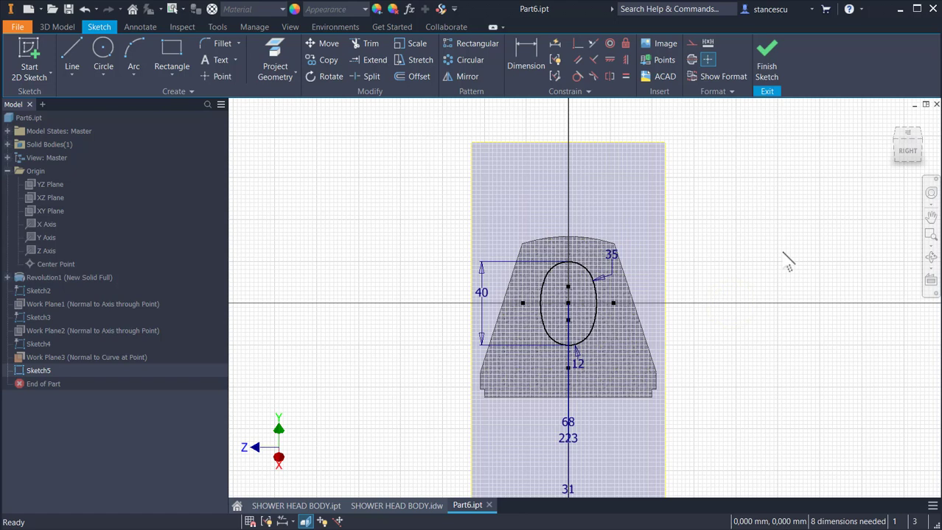
key(Escape)
scroll(619, 305, up, 5)
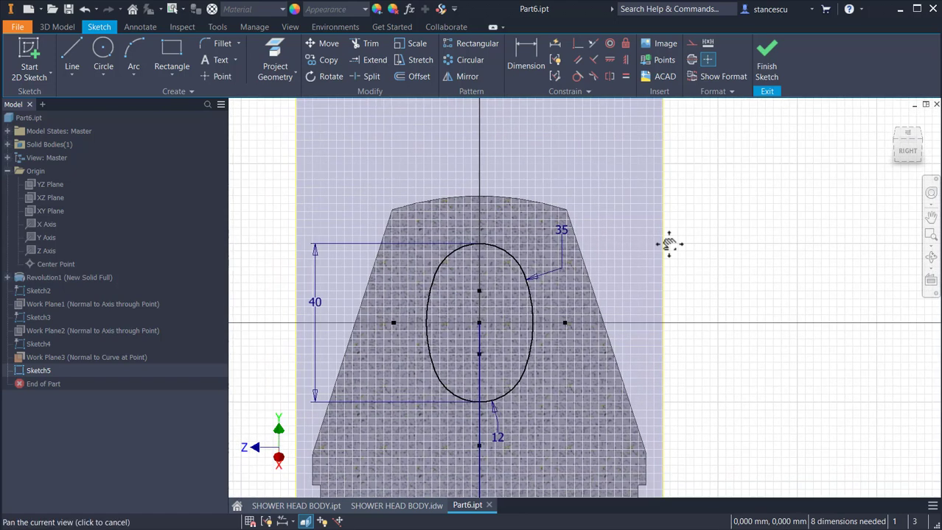
Move the pasted oval sideways off the path endpoint and make its center coincident with that endpoint.
drag(601, 258, 567, 257)
click(778, 178)
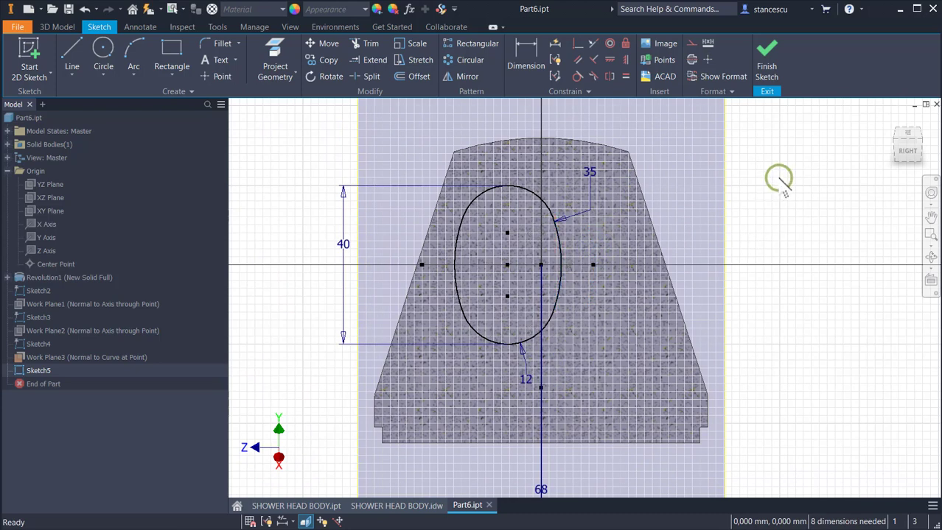
click(580, 43)
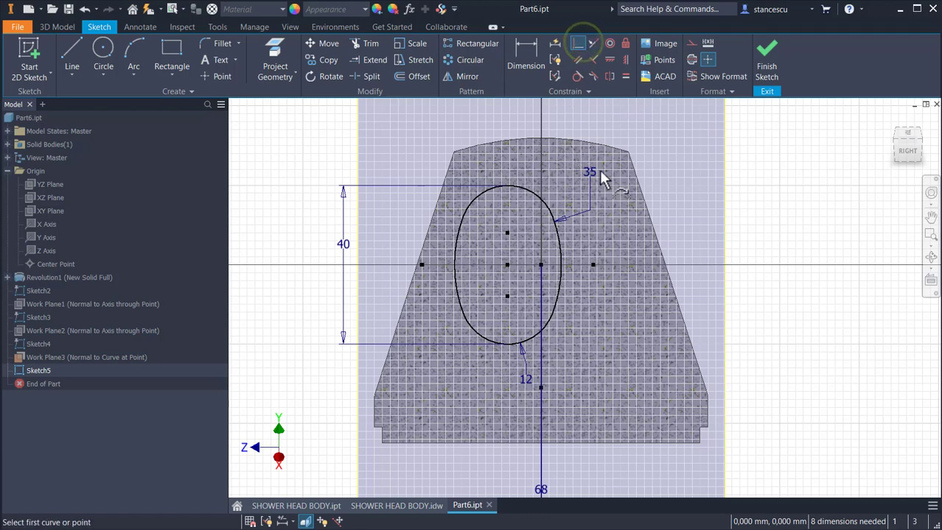
click(508, 262)
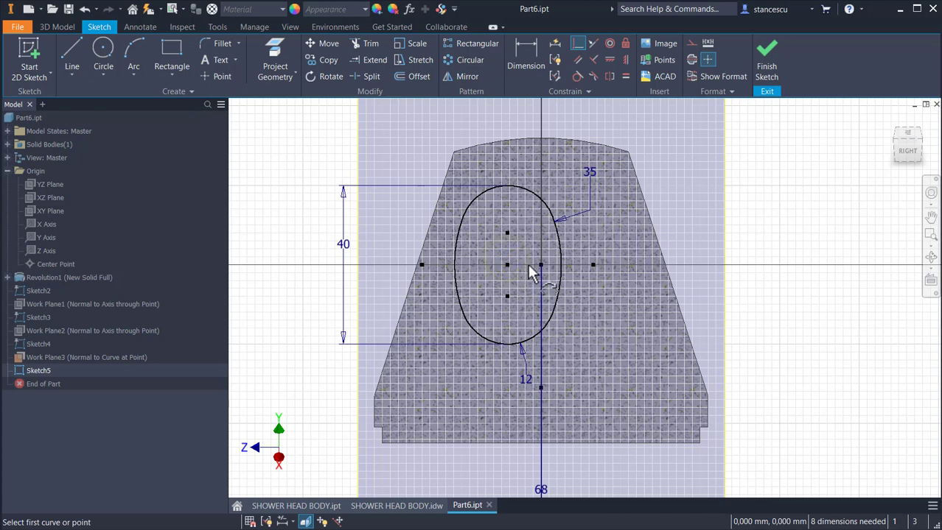
click(507, 266)
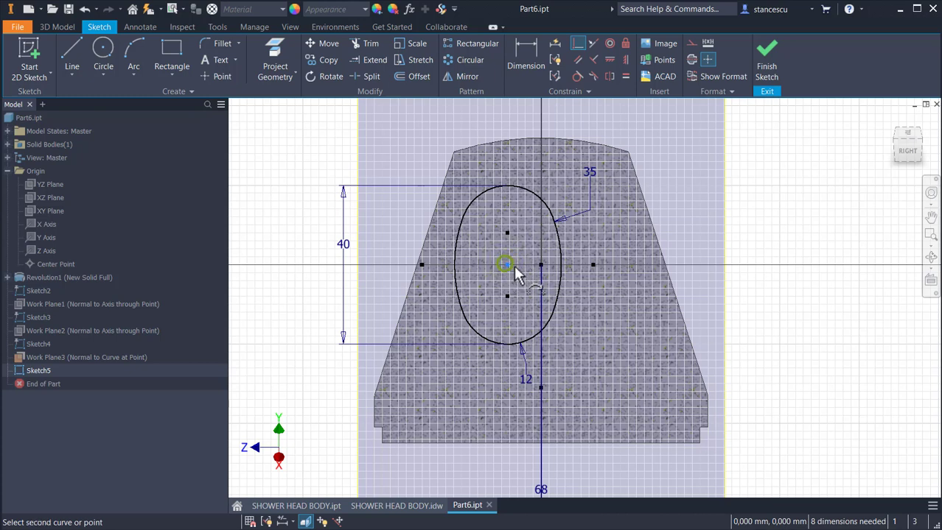
click(541, 266)
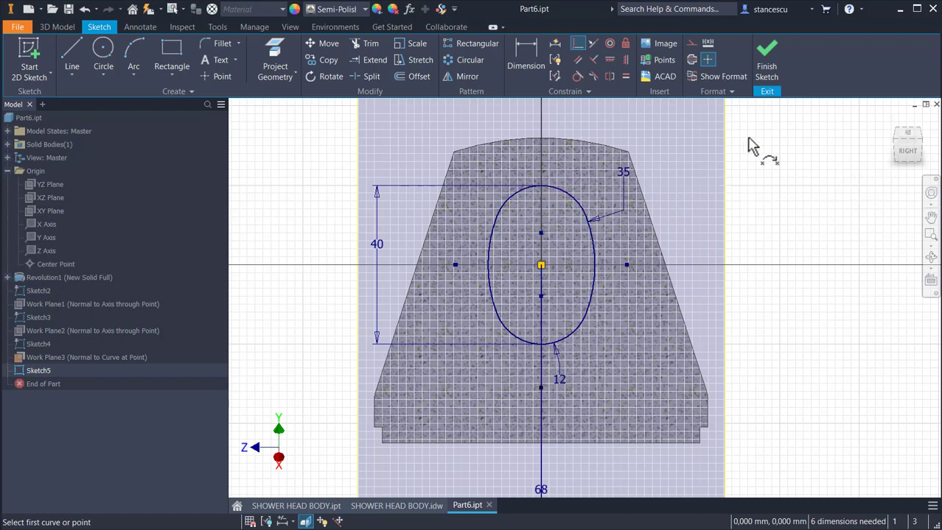
Try Auto Dimension with dimensions and constraints on the pasted oval, remove the generated ones and close the tool.
click(556, 43)
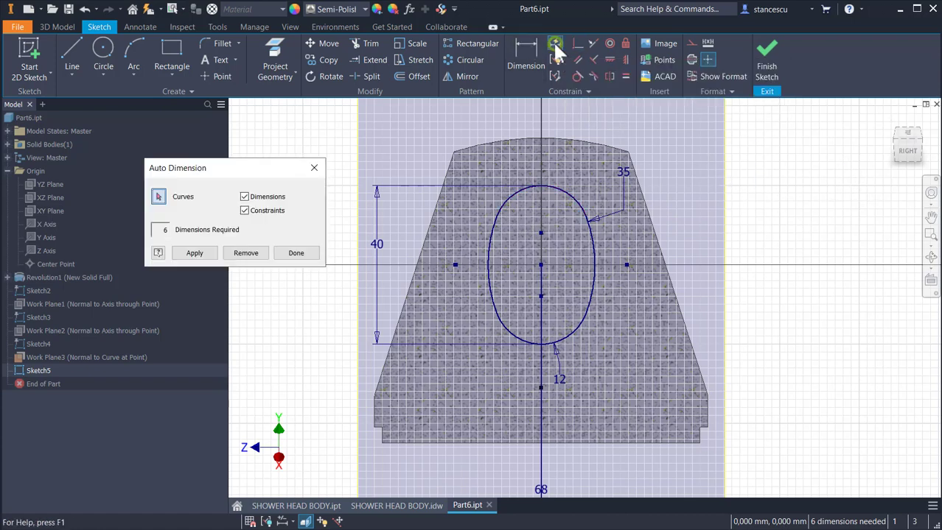
click(206, 252)
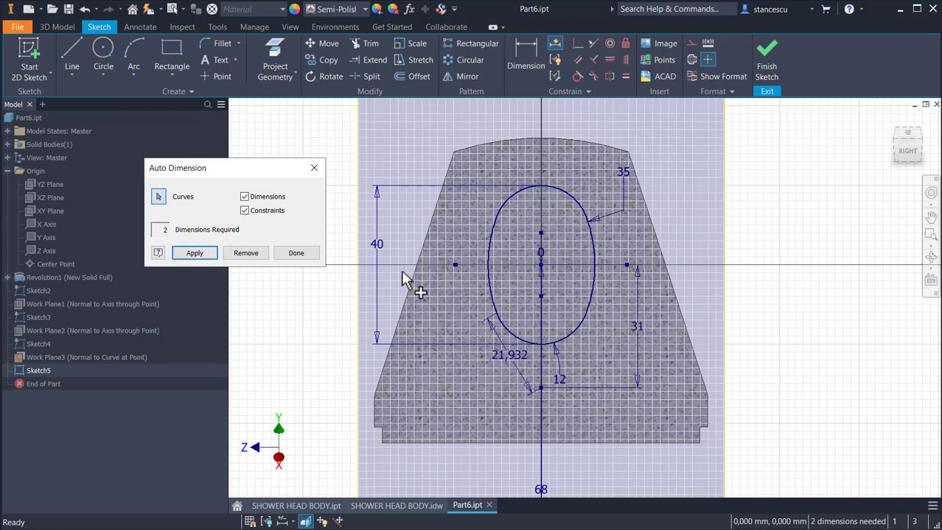
click(256, 259)
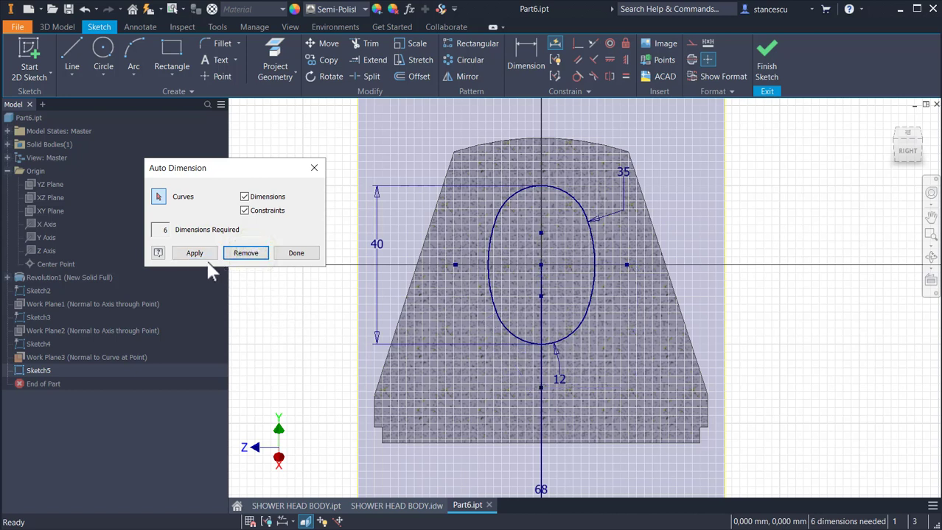
click(296, 253)
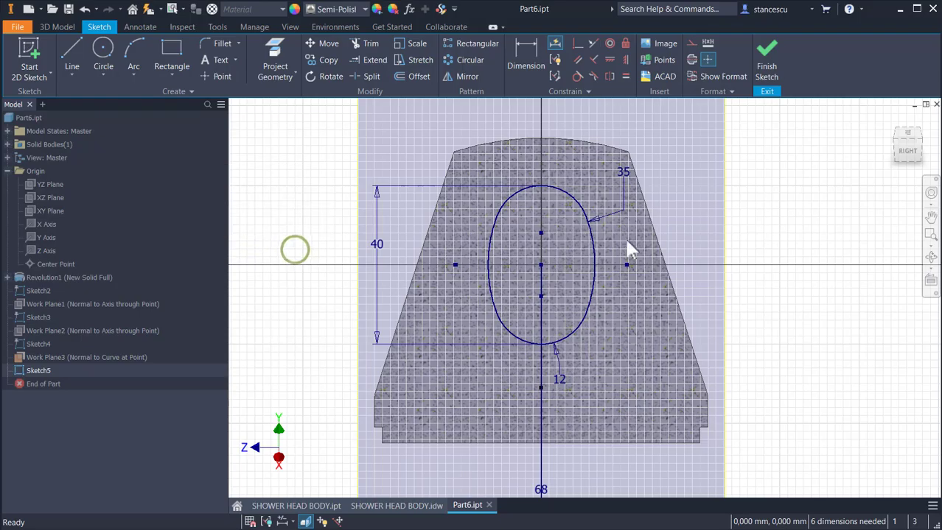
Finish the inner oval sketch in the home view and hide the work plane it lies on.
key(F6)
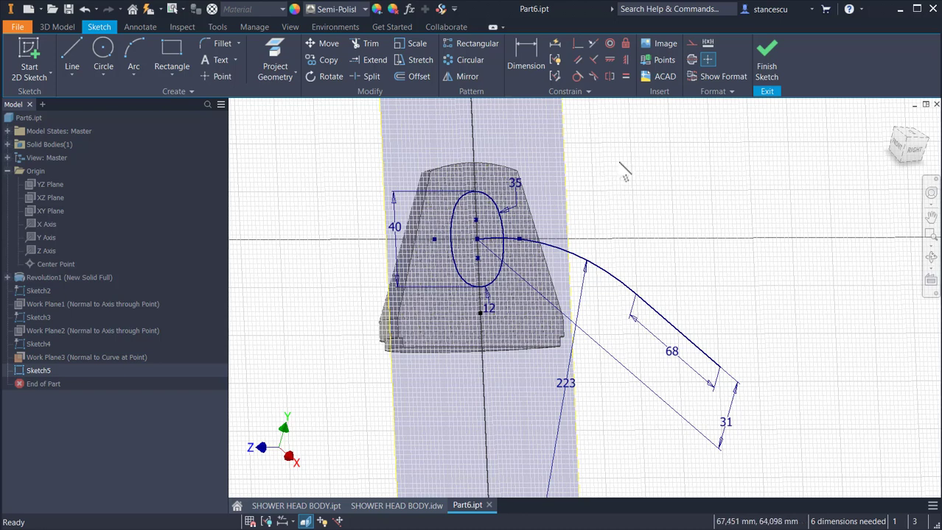
click(766, 59)
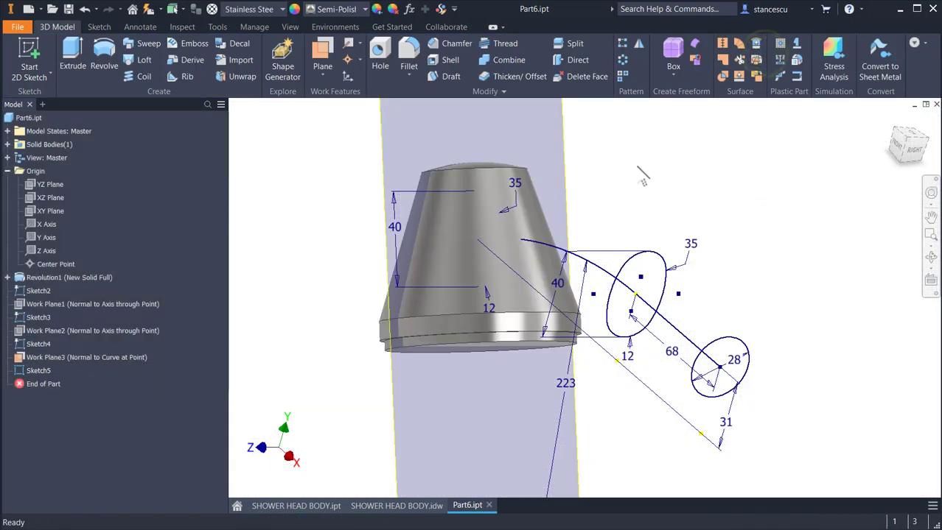
right_click(570, 182)
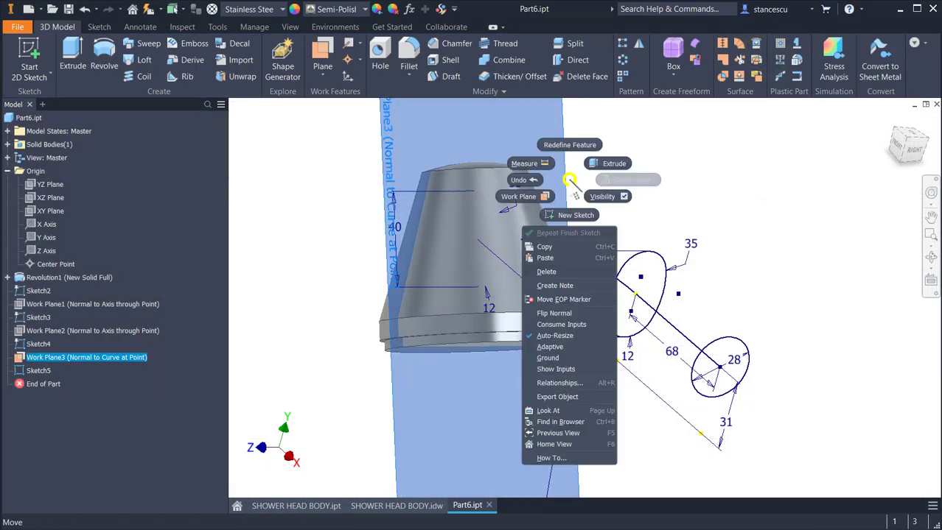
click(603, 197)
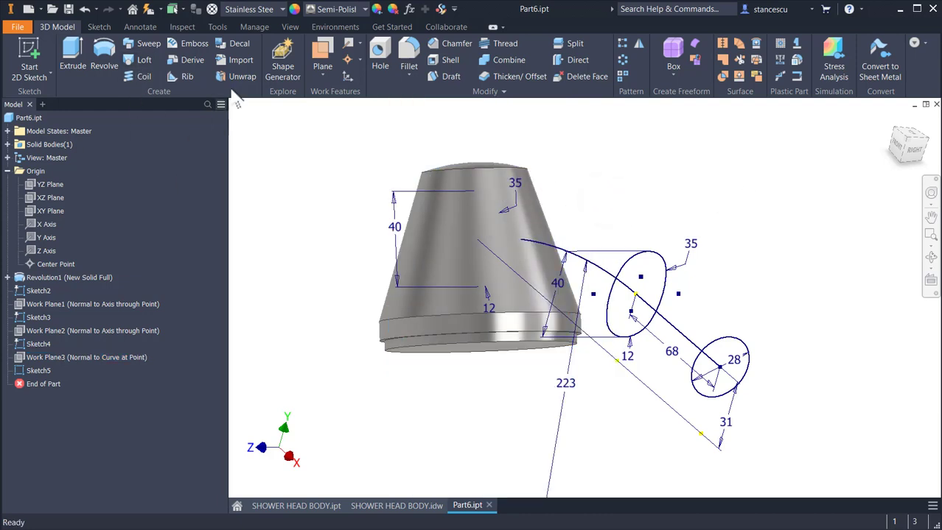
Start a solid Loft with the 28 mm circle, the middle oval and the inner oval as its sections, in that order.
click(143, 59)
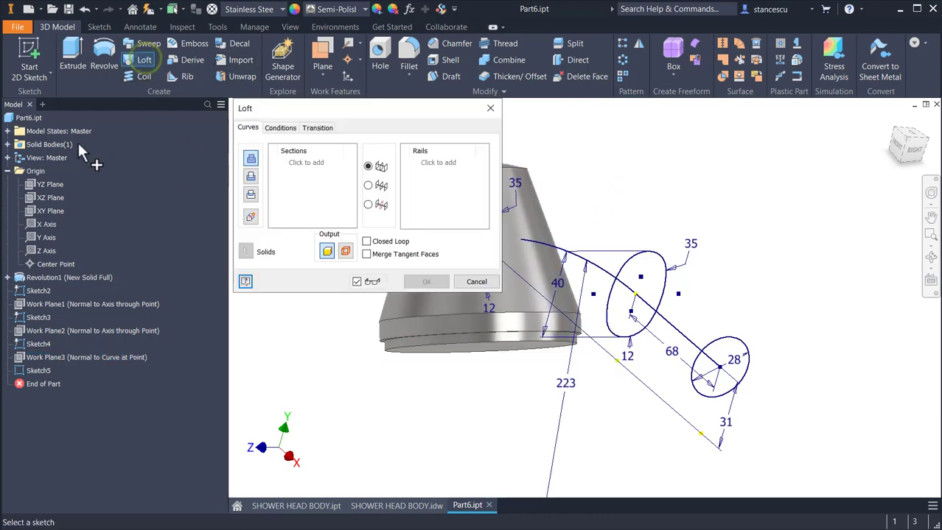
click(721, 357)
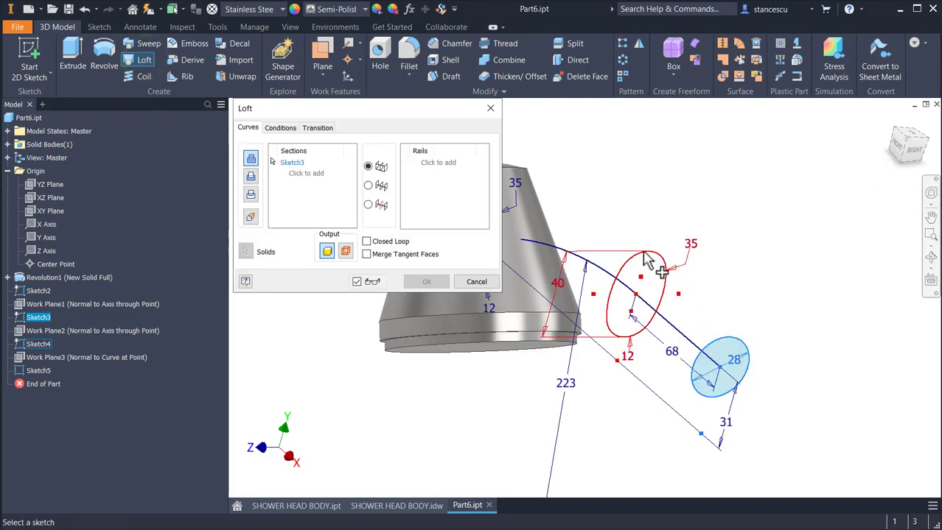
click(647, 259)
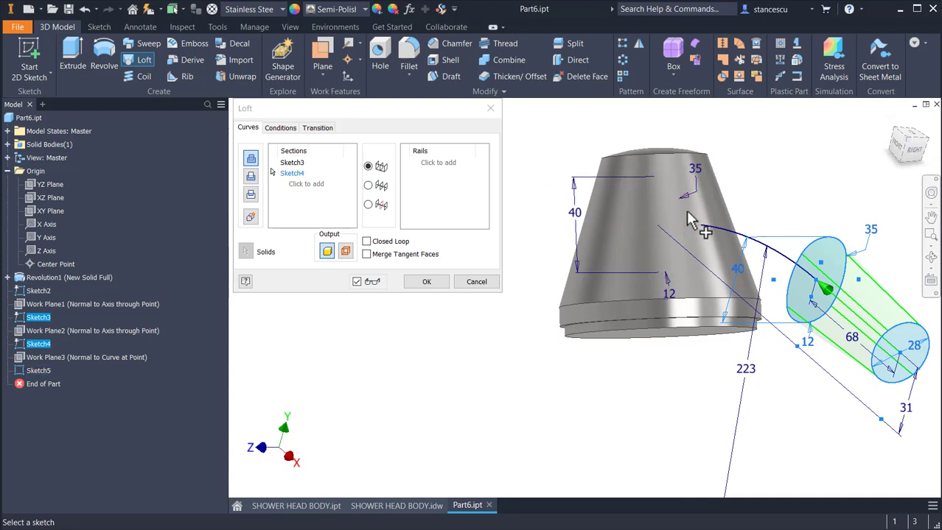
click(681, 217)
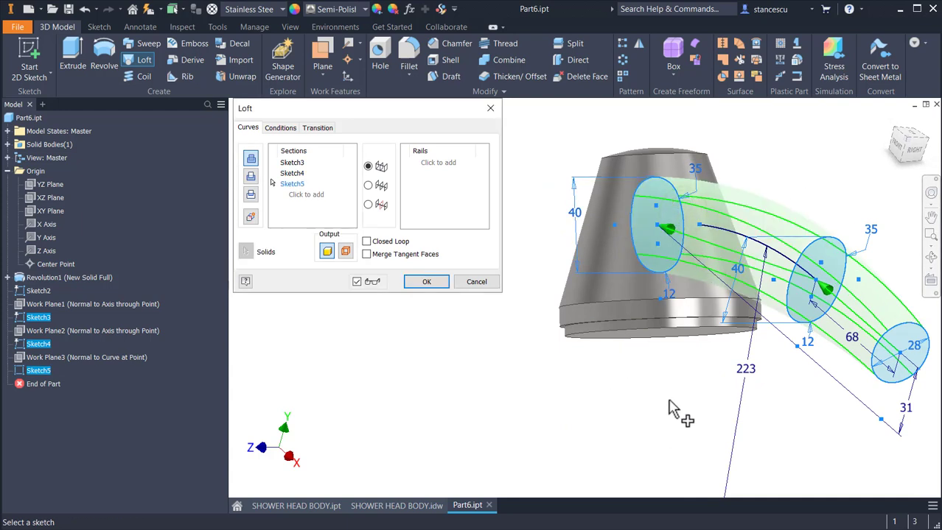
shift+middle_drag(610, 412, 632, 391)
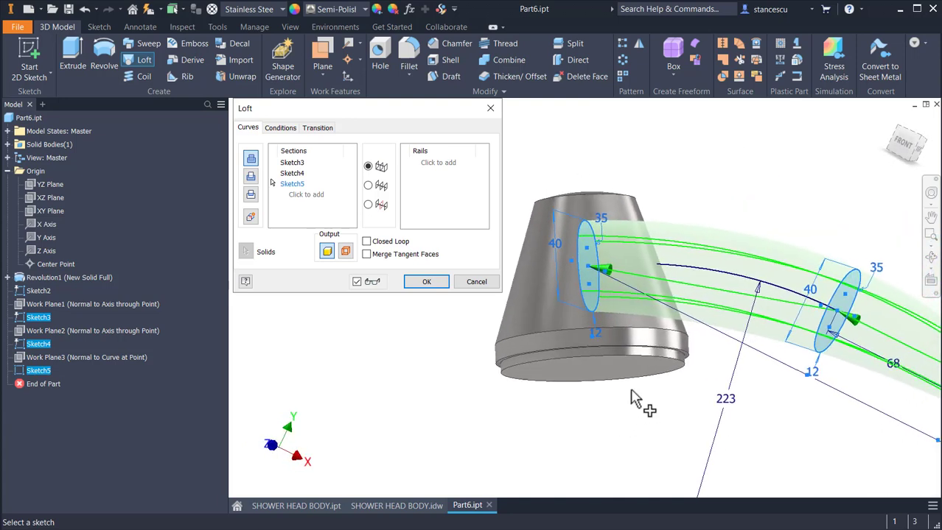
middle_drag(865, 378, 766, 302)
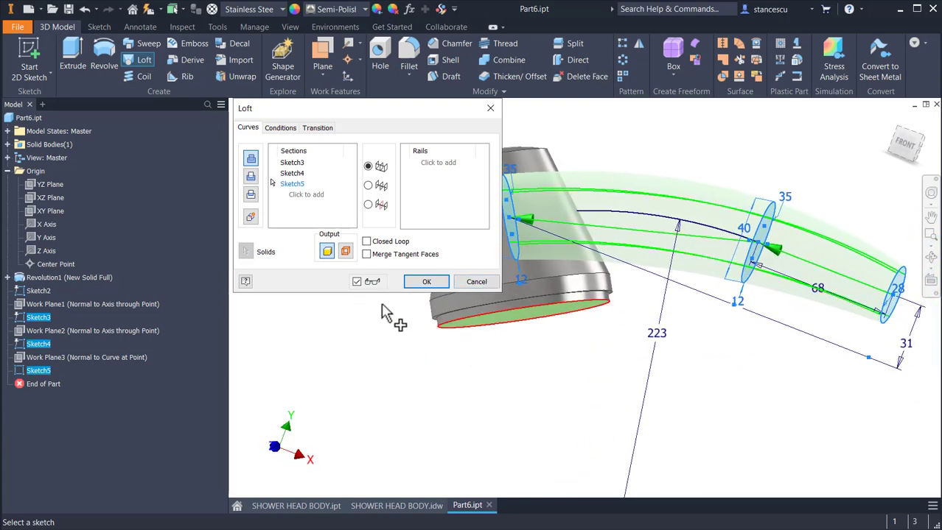
Switch the loft to the Center Line type and use the handle's path sketch as its center line.
click(368, 185)
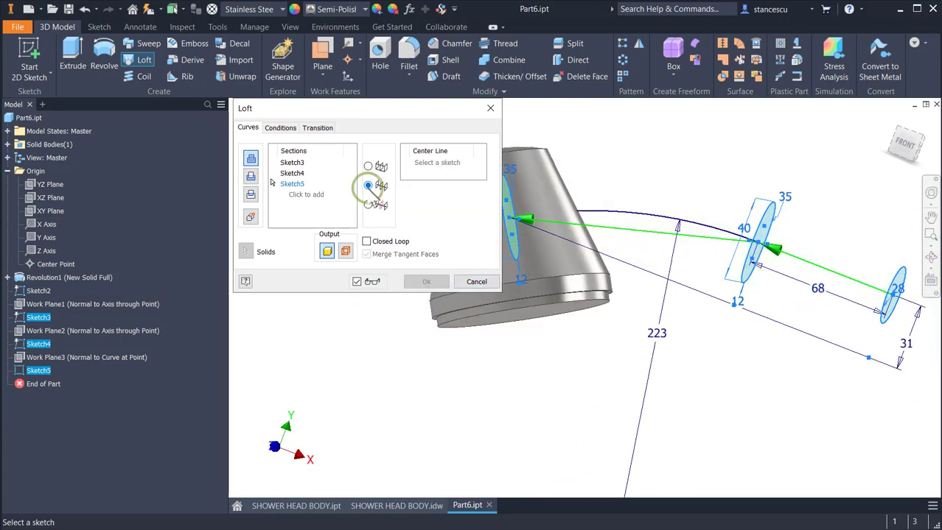
click(652, 219)
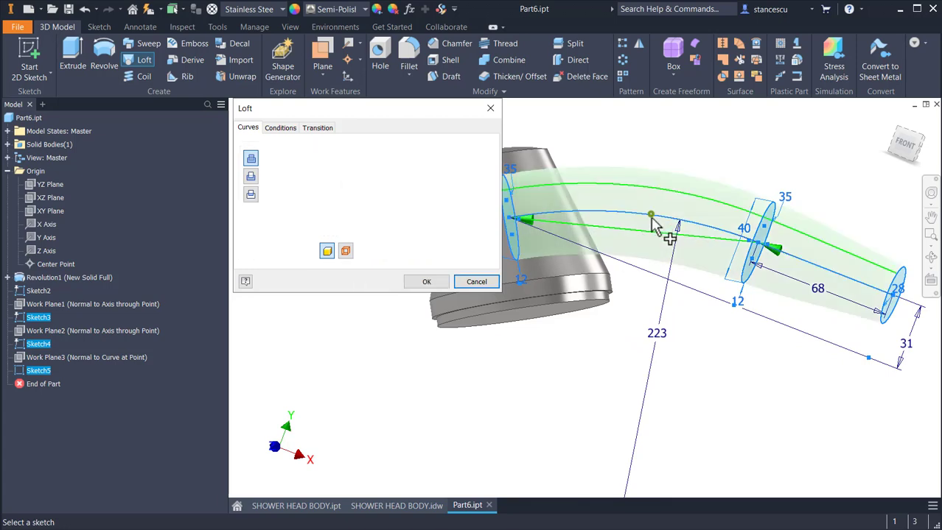
scroll(558, 383, down, 1)
scroll(560, 376, down, 2)
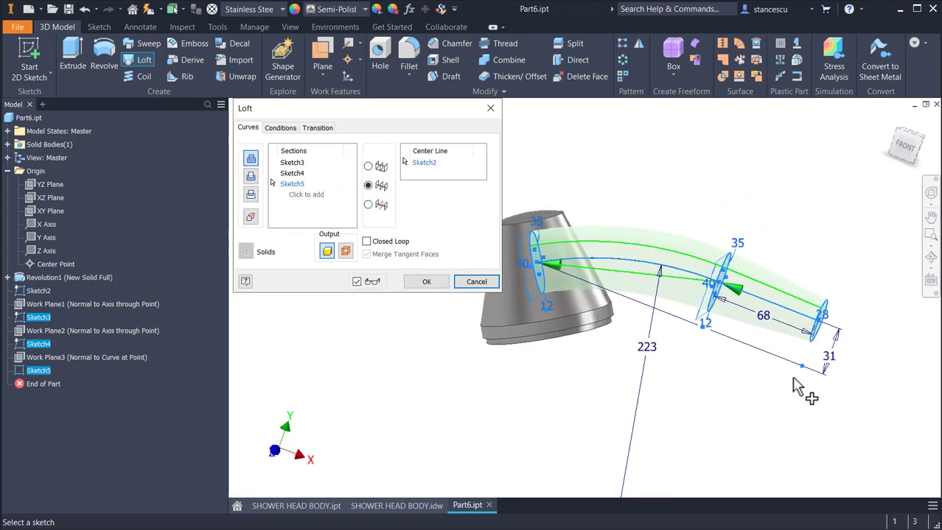
Give the loft's 28 mm circle section a direction condition with weight 1 and create the loft.
scroll(794, 294, up, 5)
shift+middle_drag(852, 317, 804, 291)
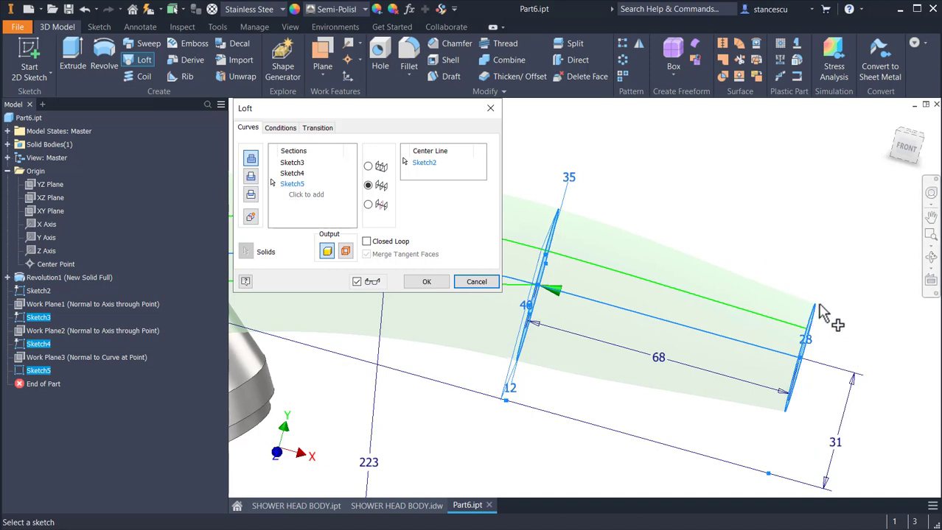
shift+middle_drag(817, 287, 831, 268)
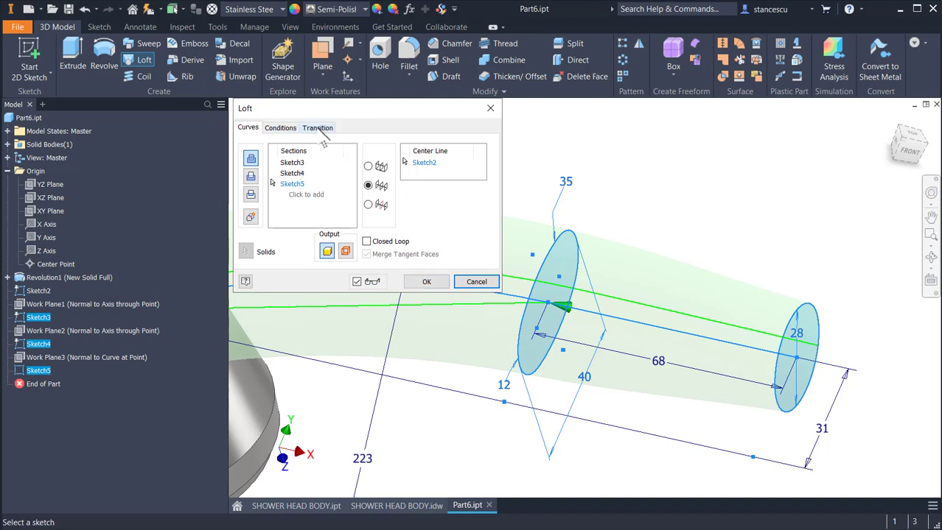
click(283, 128)
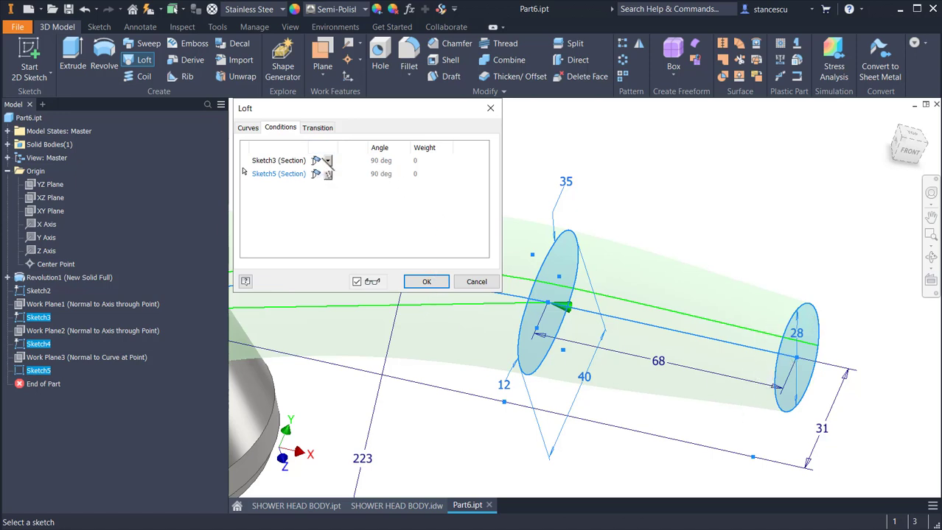
click(329, 161)
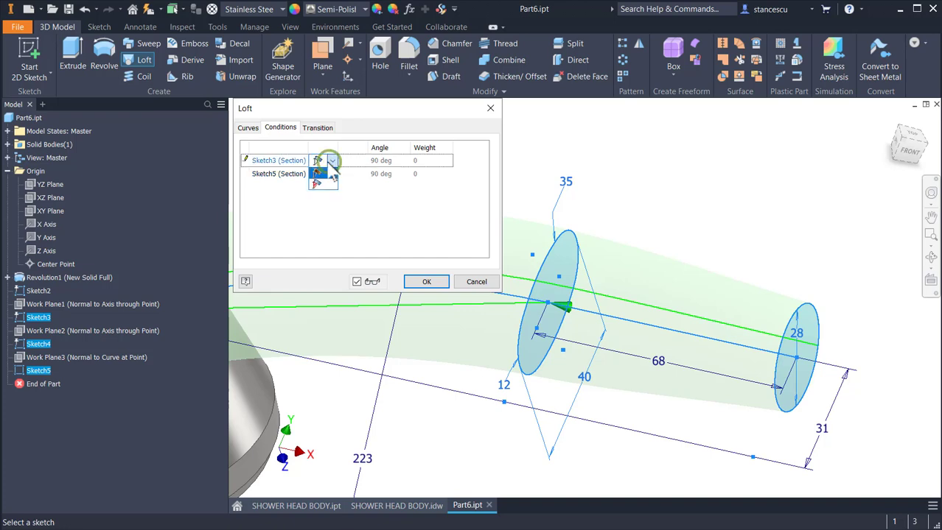
click(320, 184)
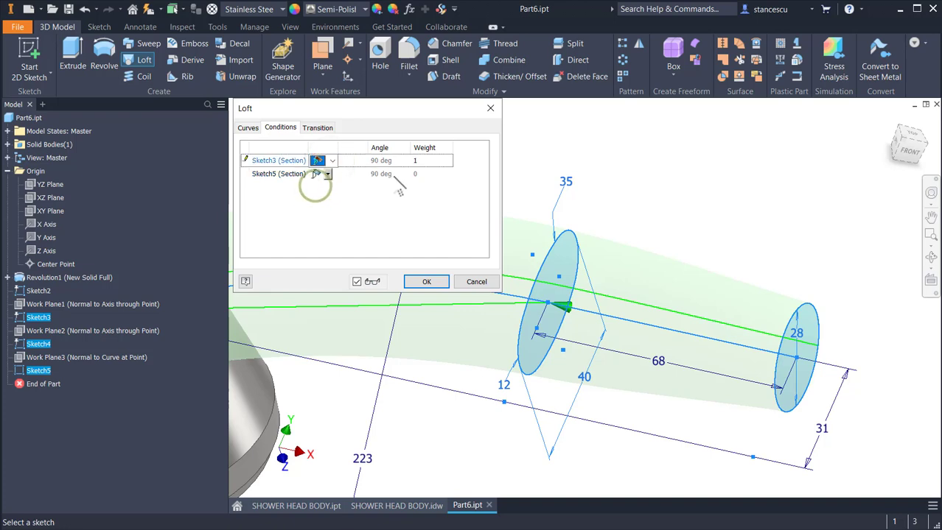
click(427, 282)
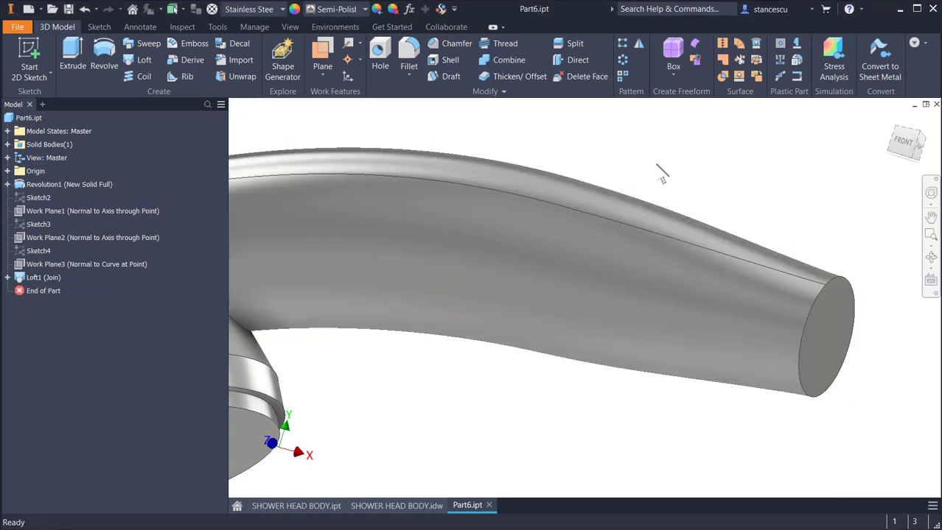
shift+middle_drag(665, 148, 661, 176)
key(F6)
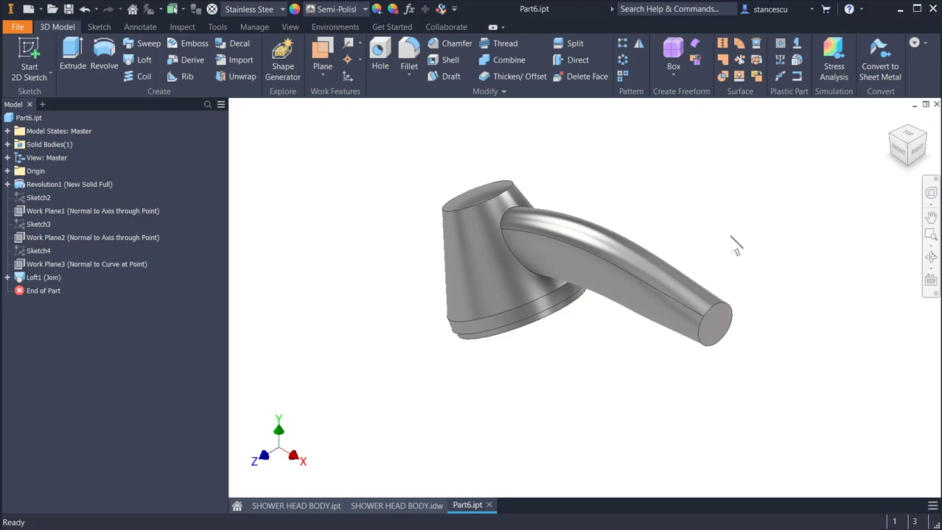
Check the handle's end dimensions in the drawing, then create a sketch on the handle's end face containing its projected outline.
click(396, 509)
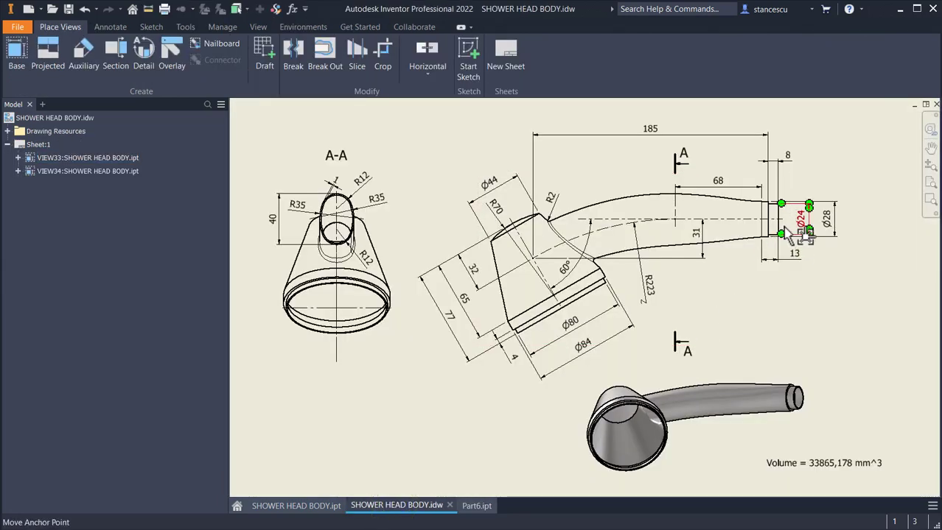
scroll(784, 180, up, 3)
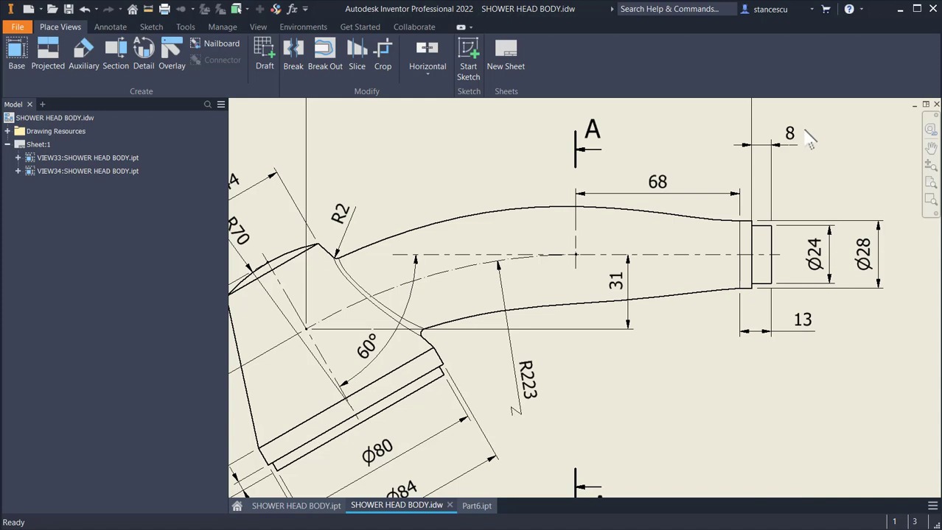
click(477, 507)
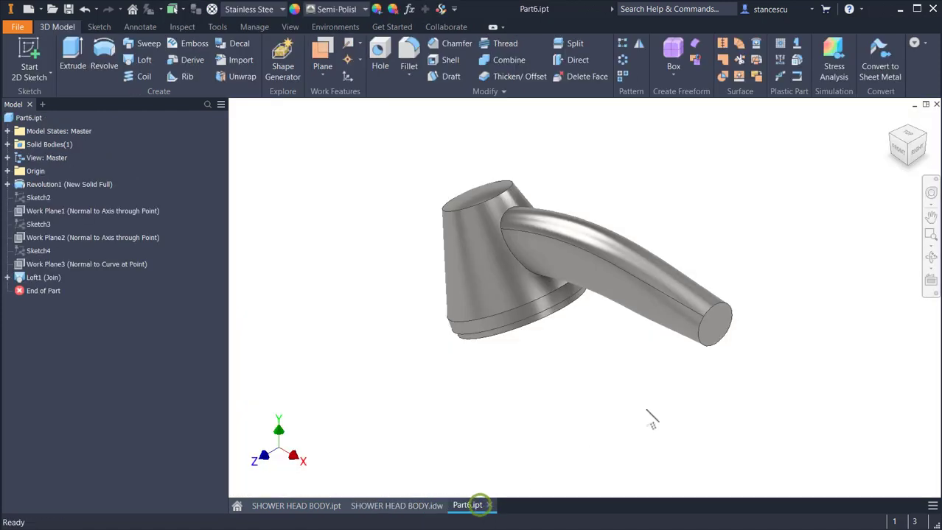
click(719, 324)
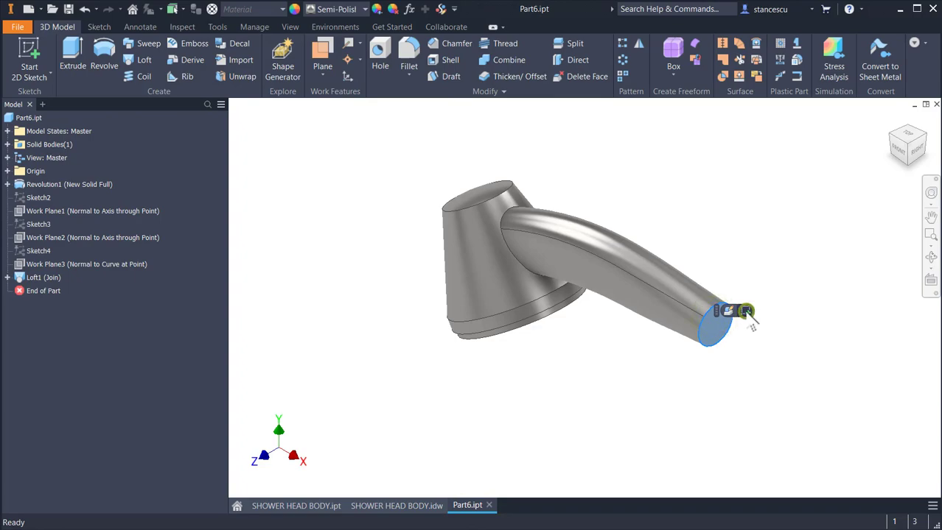
click(746, 310)
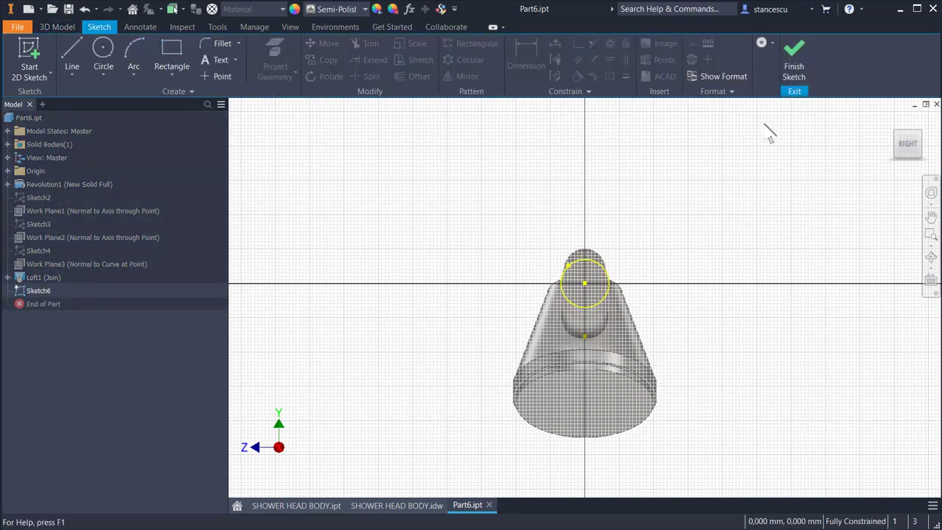
click(770, 71)
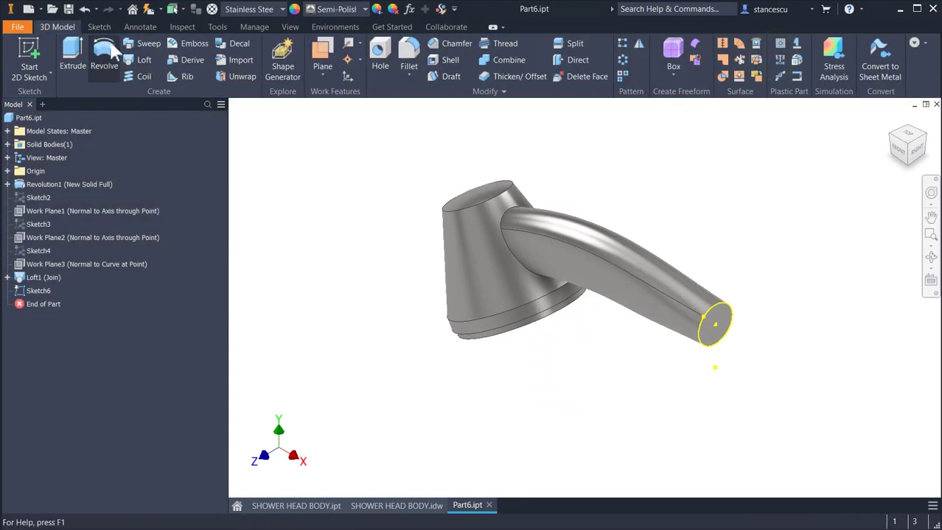
Extrude the projected end-face circle outward by 13-8 mm, joined to the handle.
click(76, 53)
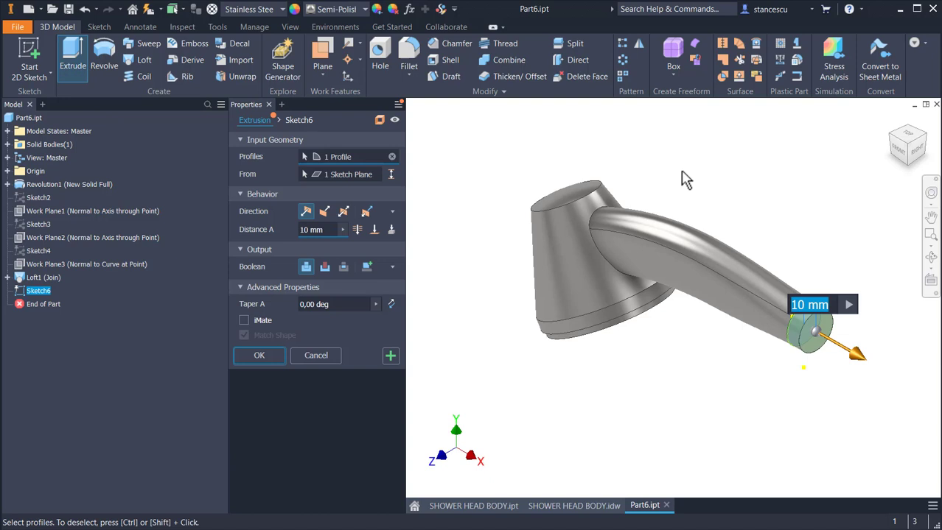
text(13-8)
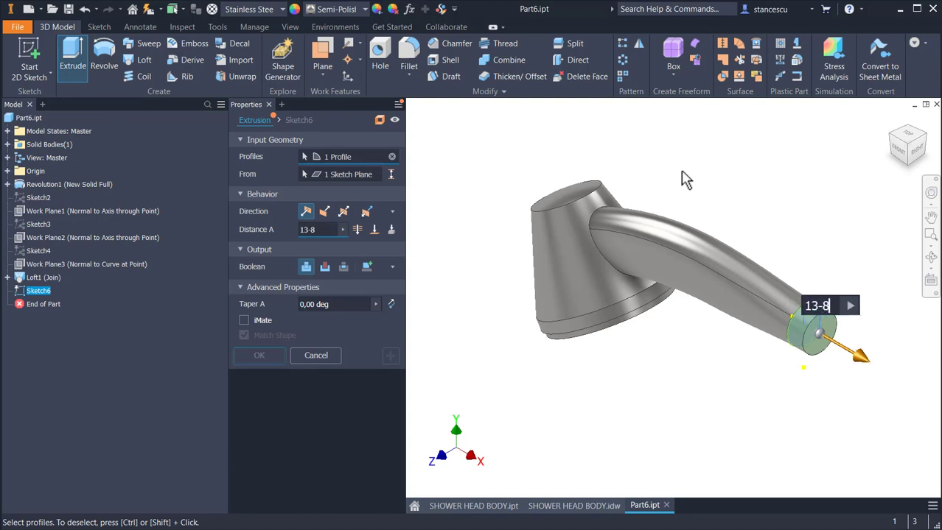
key(Return)
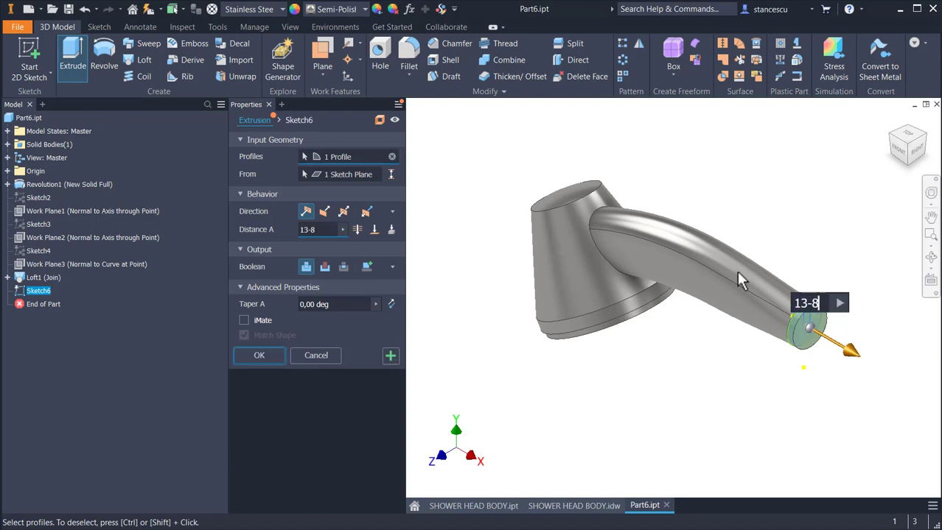
click(277, 361)
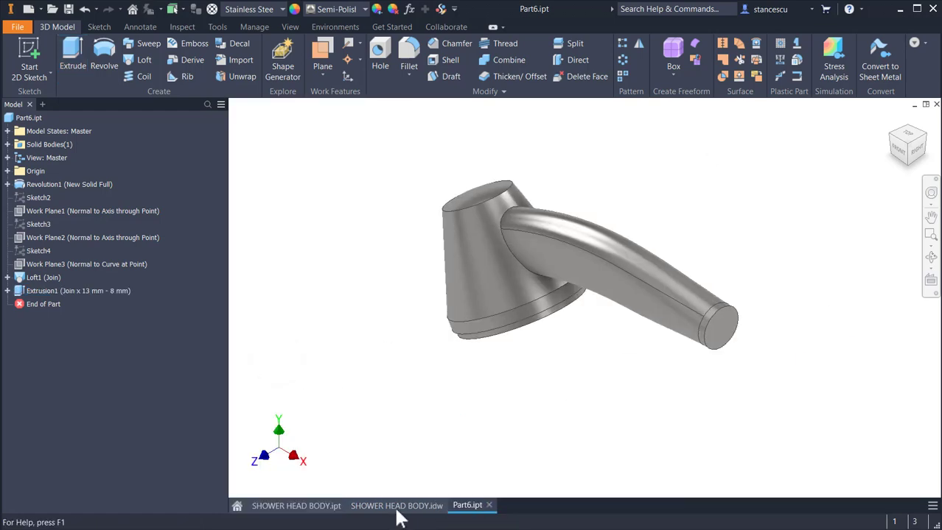
Check the end collar in the drawing, start a sketch on the extruded end face and convert its projected outline to construction geometry.
click(397, 506)
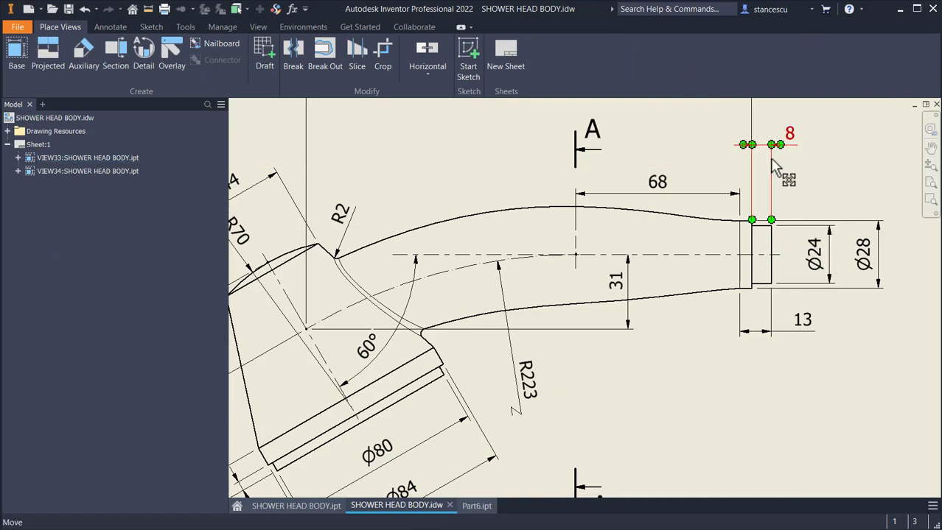
click(475, 506)
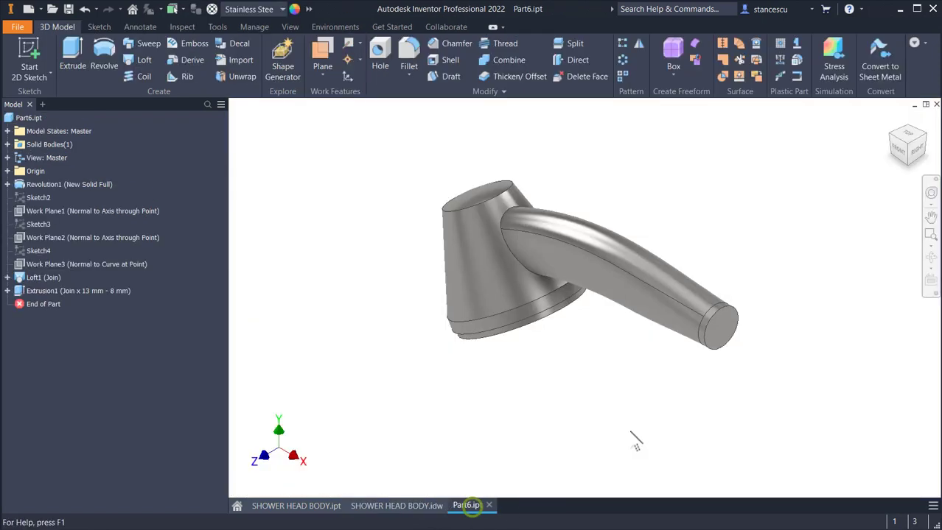
click(720, 341)
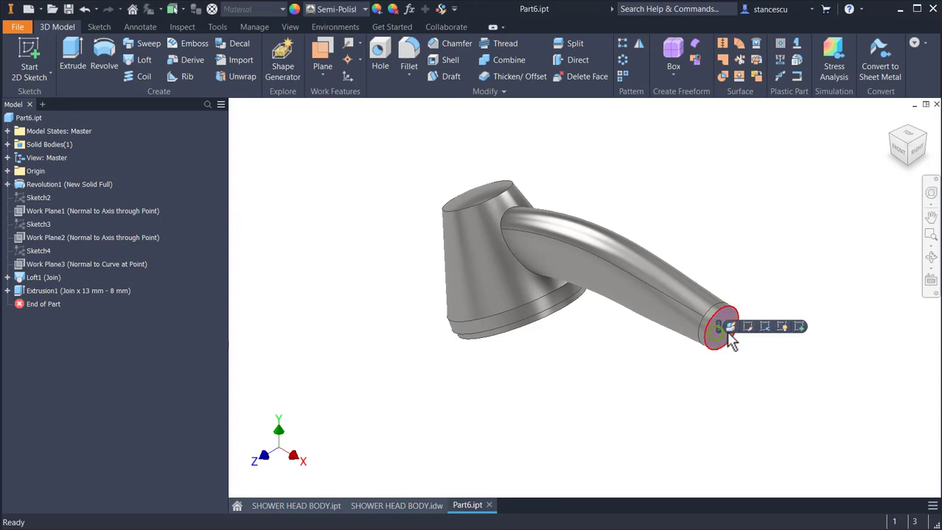
click(799, 326)
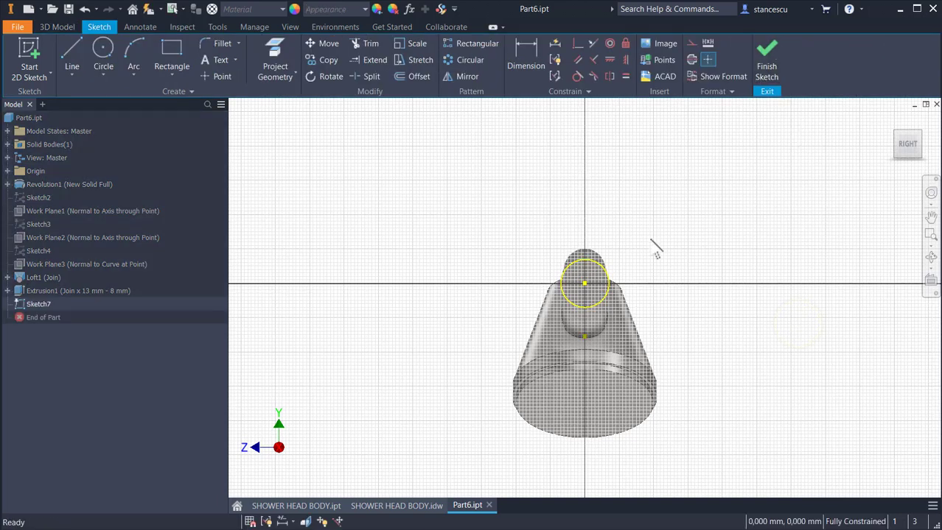
drag(475, 211, 683, 318)
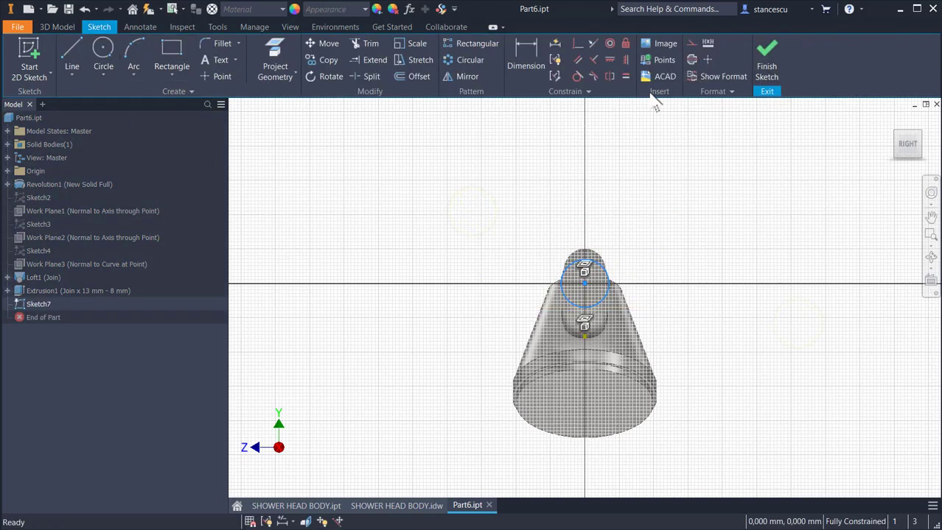
click(689, 41)
Draw a 24 mm diameter circle concentric with the handle's end face and finish the sketch.
click(106, 49)
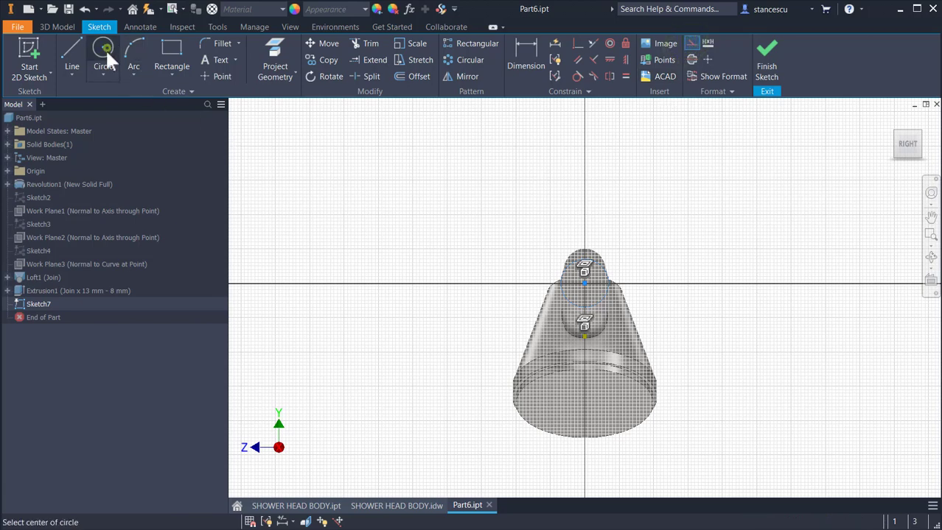
click(583, 282)
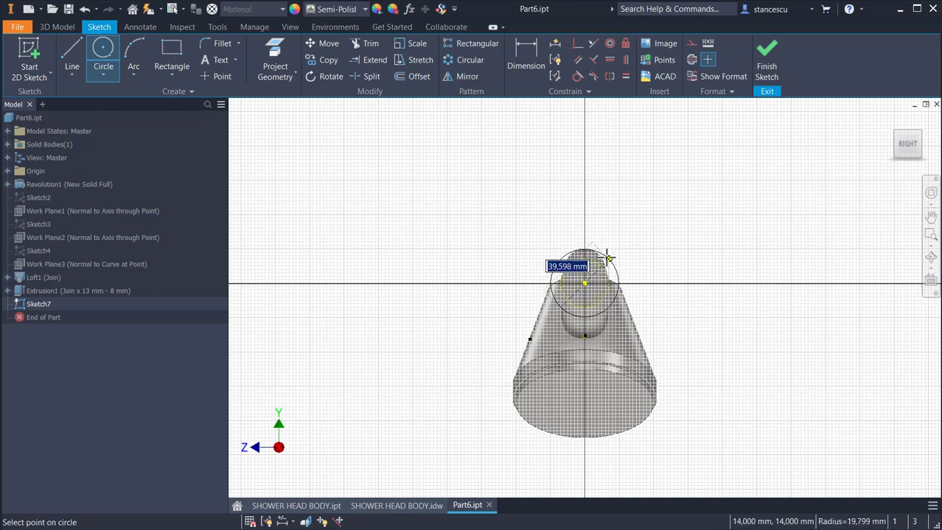
text(24)
key(Return)
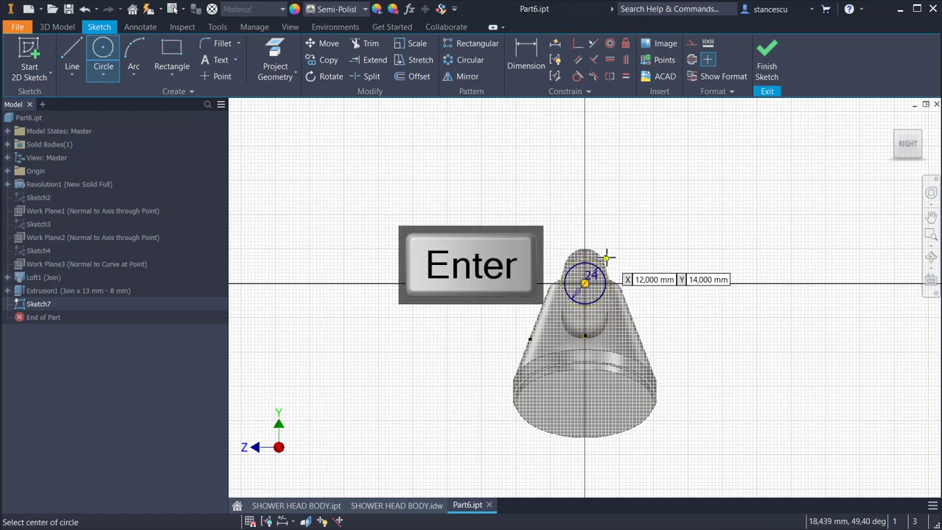
click(767, 60)
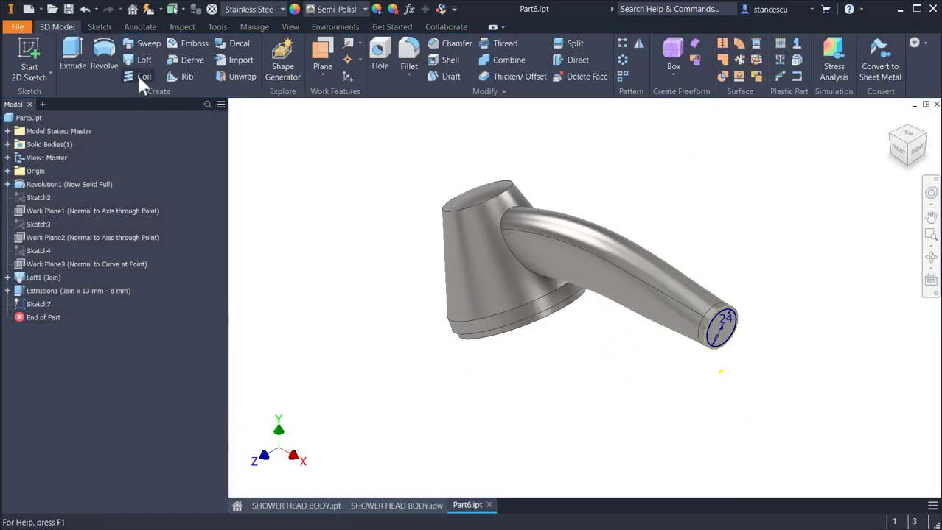
Extrude the 24 mm circle outward by 8 mm as a join and return to the home view.
click(69, 60)
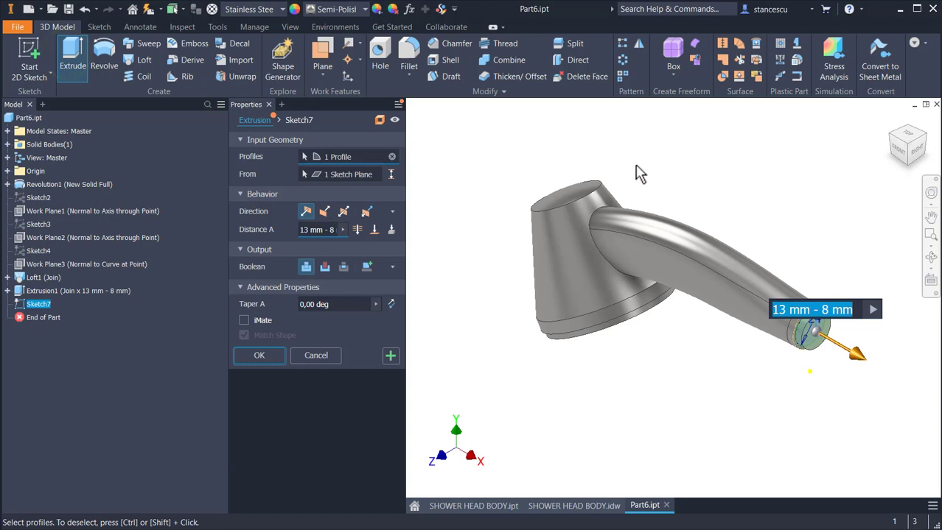
text(8)
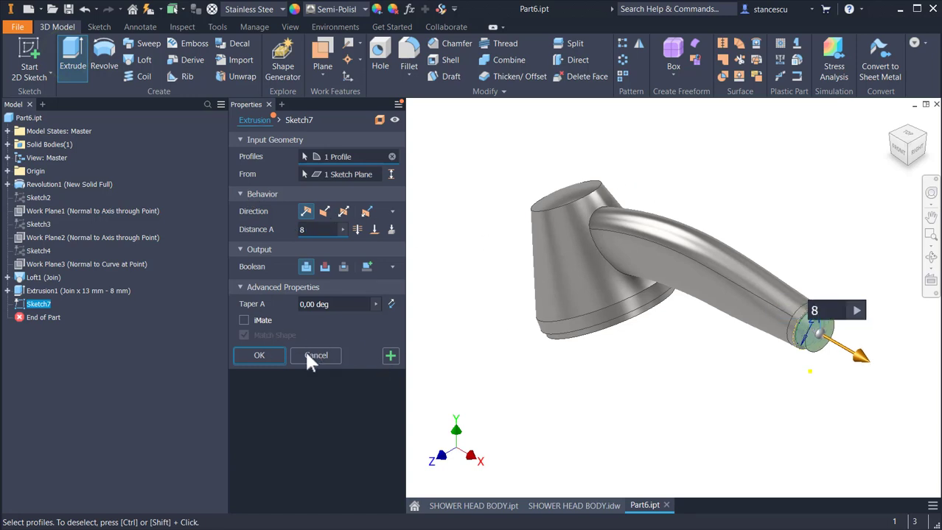
click(246, 356)
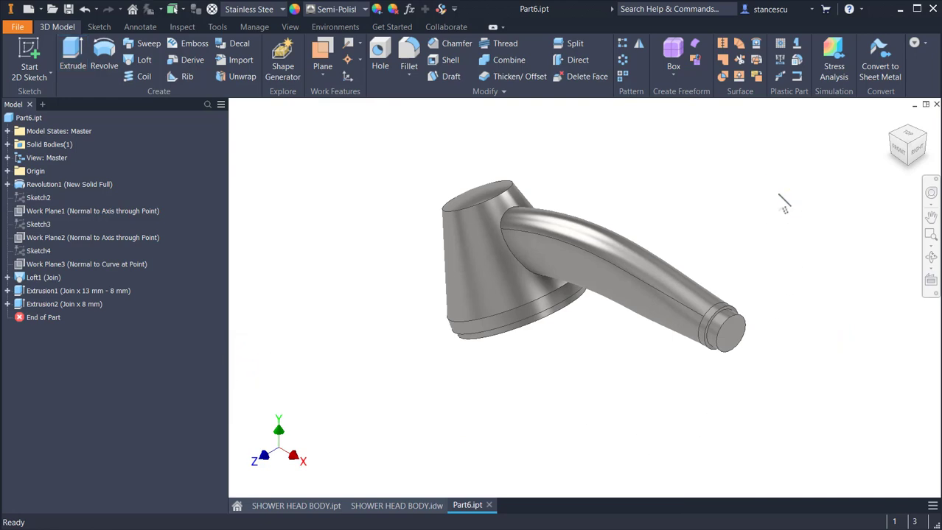
key(F6)
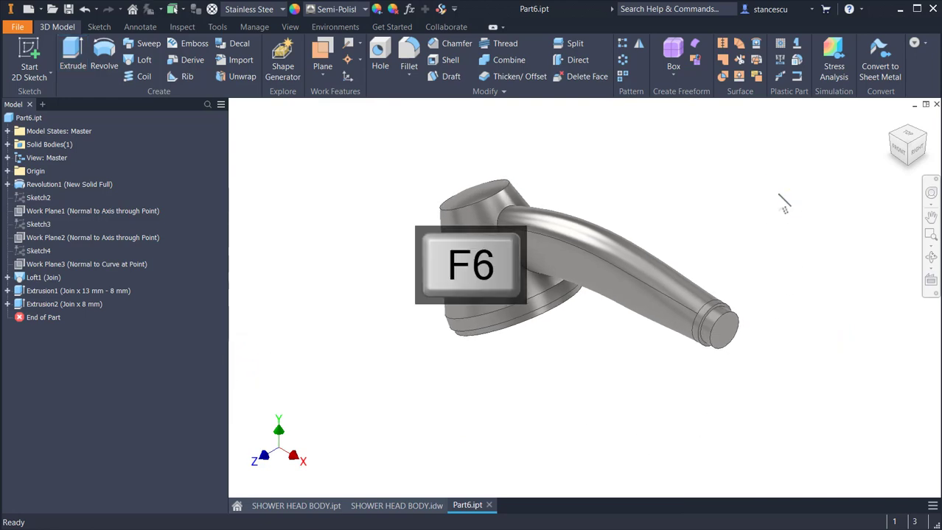
Check the fillet radius in the drawing and round the edge where the handle meets the conical head with a 2 mm fillet.
click(414, 512)
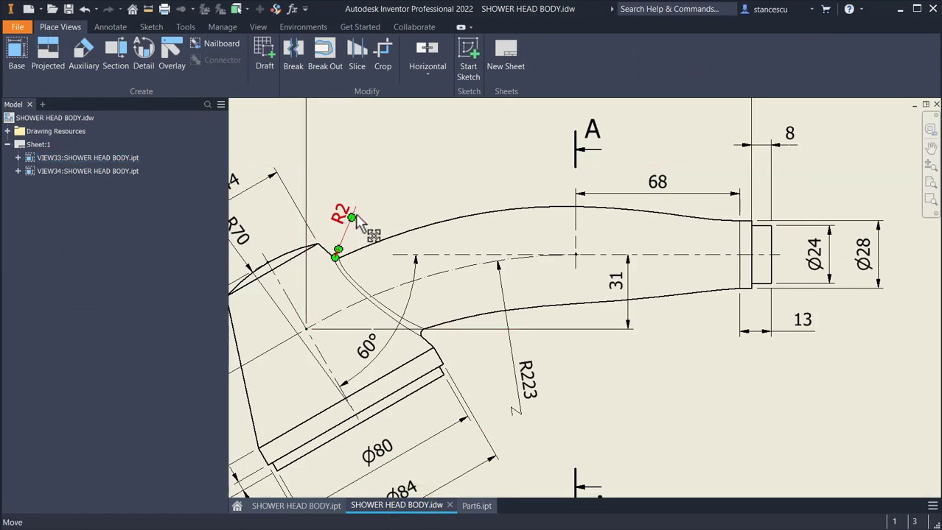
click(476, 507)
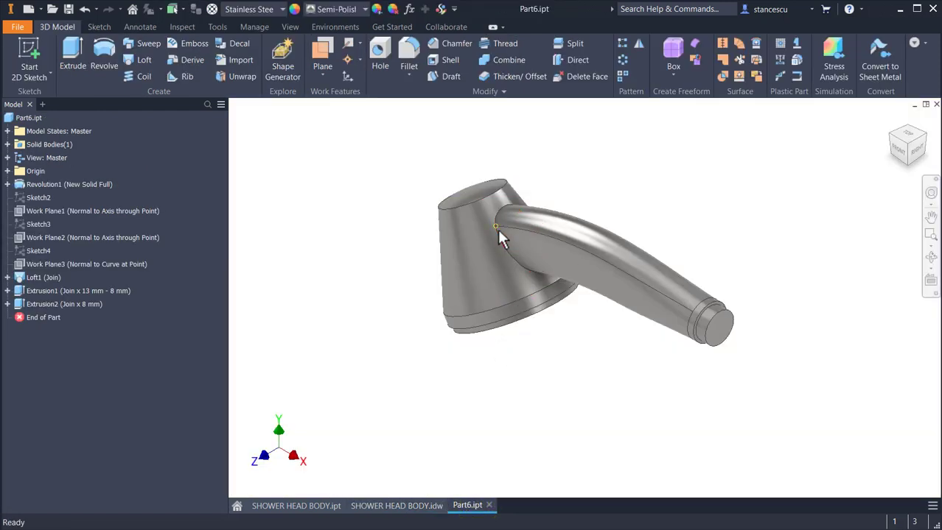
click(500, 251)
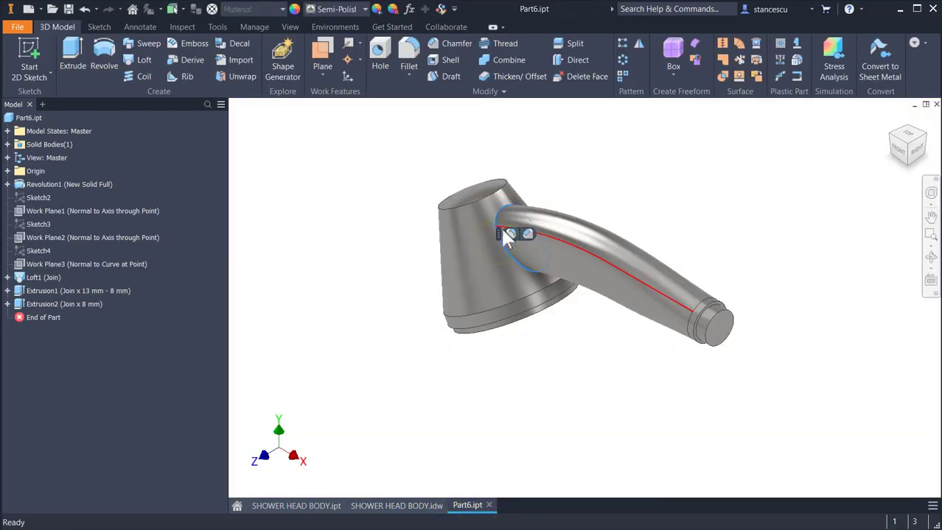
click(511, 235)
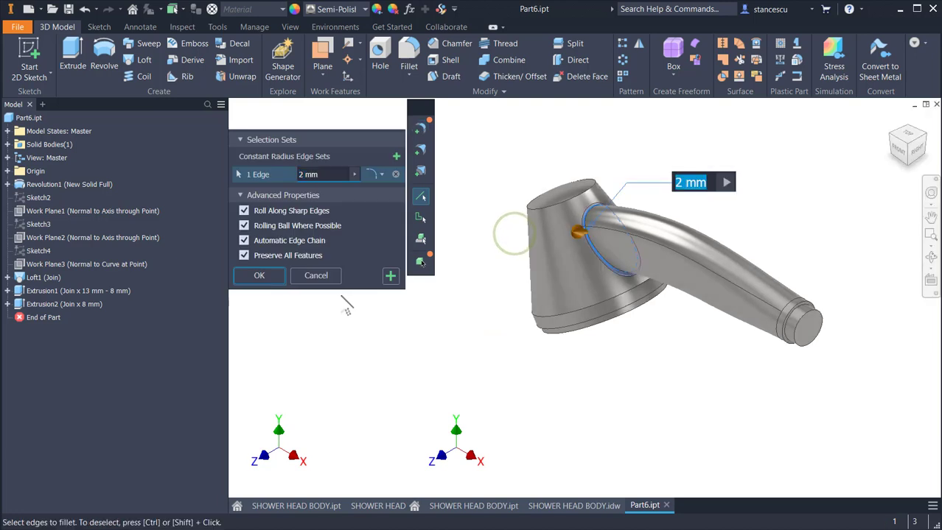
click(273, 278)
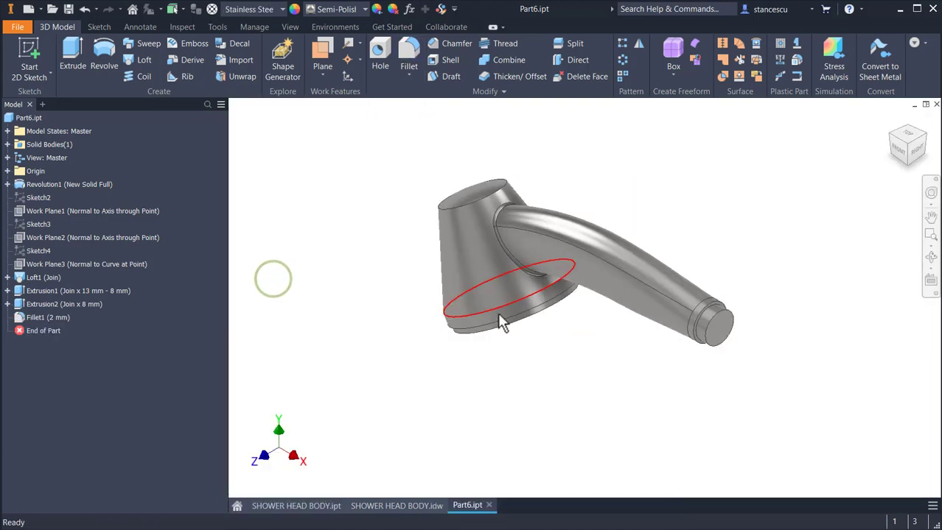
Examine the wall thickness in section A-A and the open ends of the shower head in the drawing, and return to the part.
shift+middle_drag(659, 237, 425, 409)
shift+middle_drag(310, 206, 462, 103)
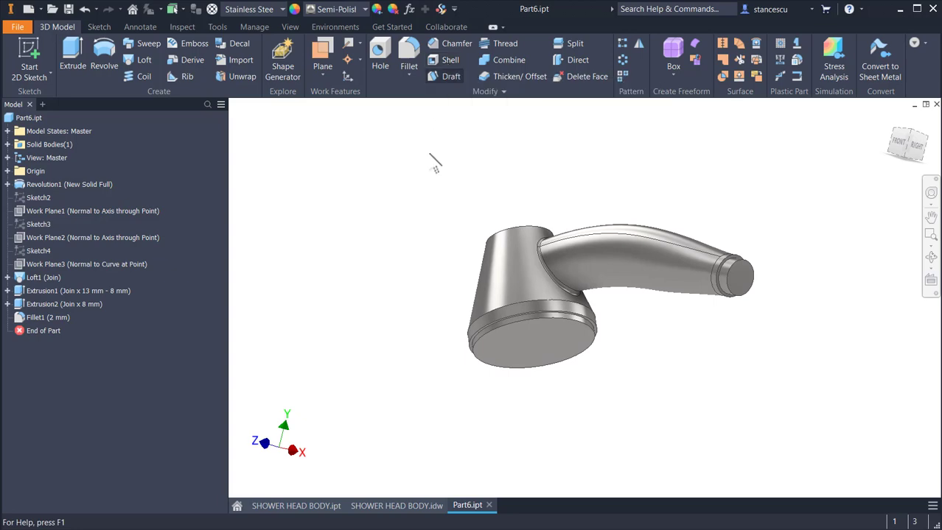
click(402, 500)
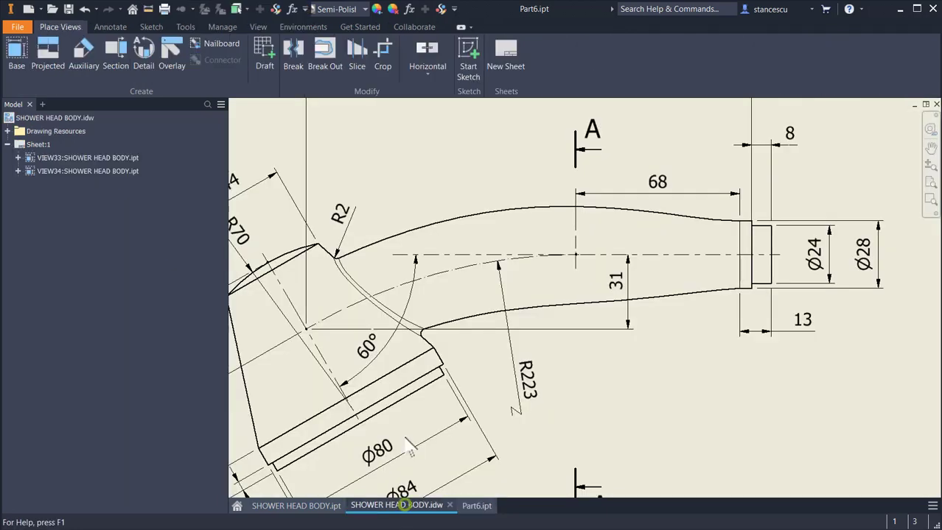
scroll(435, 402, down, 1)
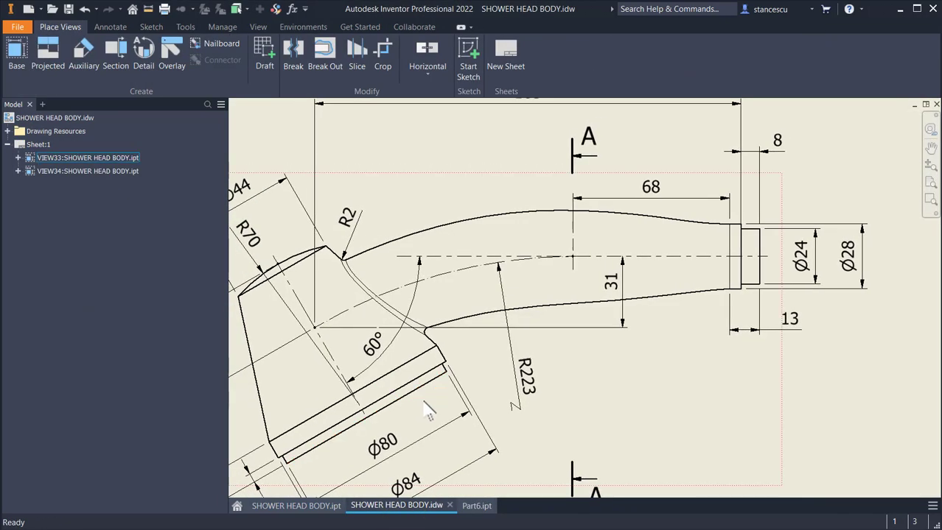
key(Home)
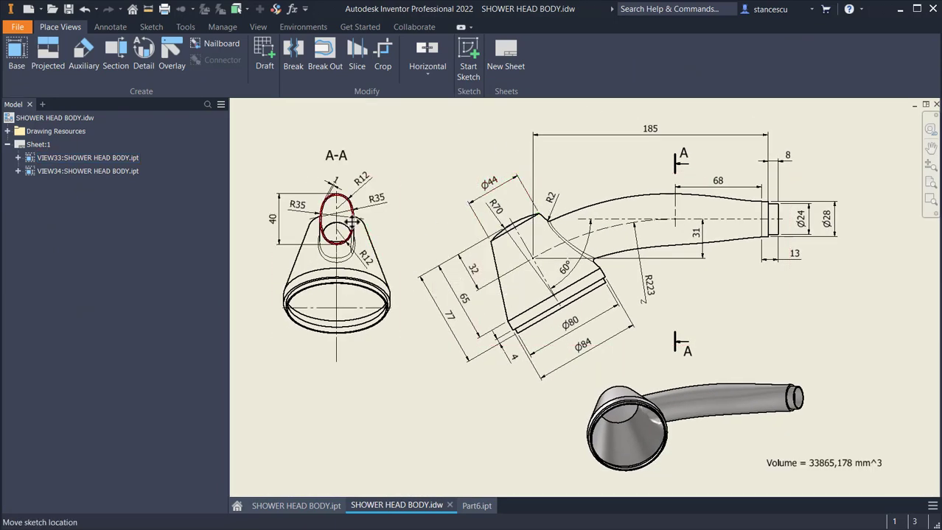
scroll(344, 193, up, 4)
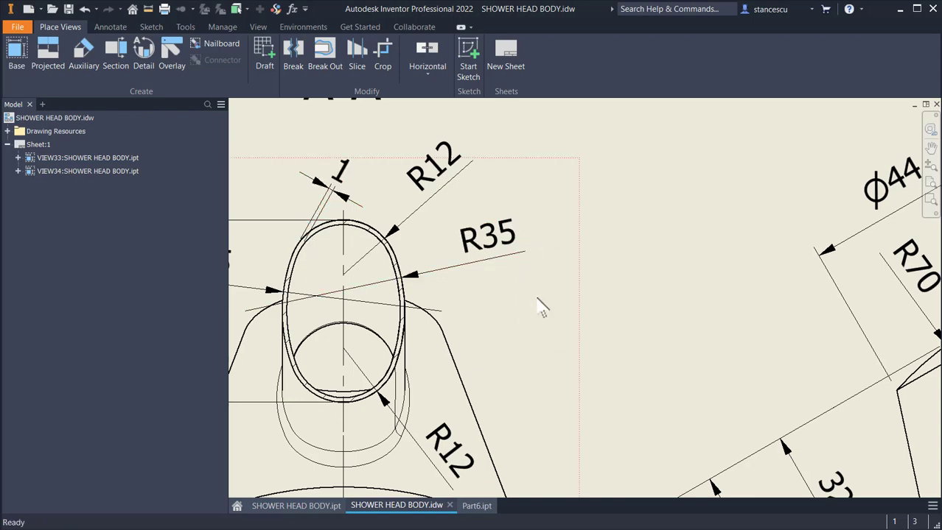
scroll(543, 308, down, 4)
middle_drag(580, 351, 366, 264)
middle_drag(665, 338, 620, 260)
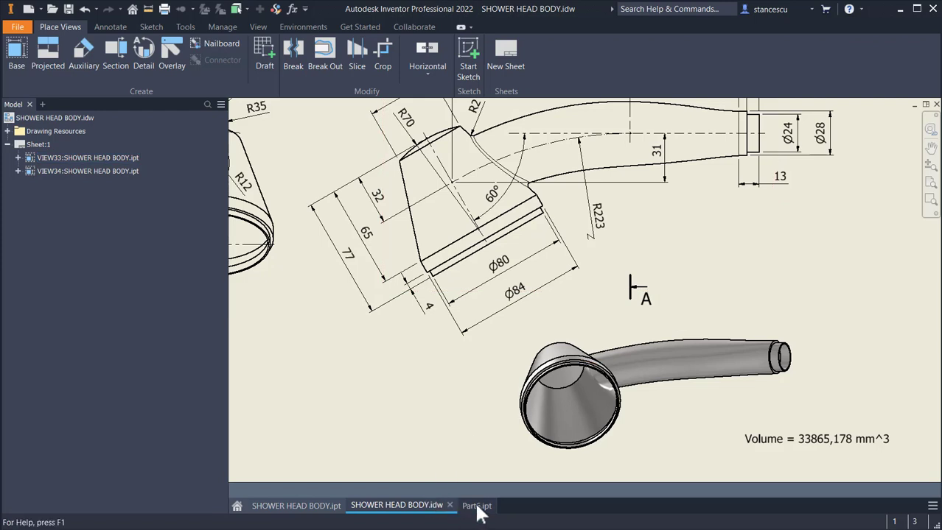
mouse_move(478, 514)
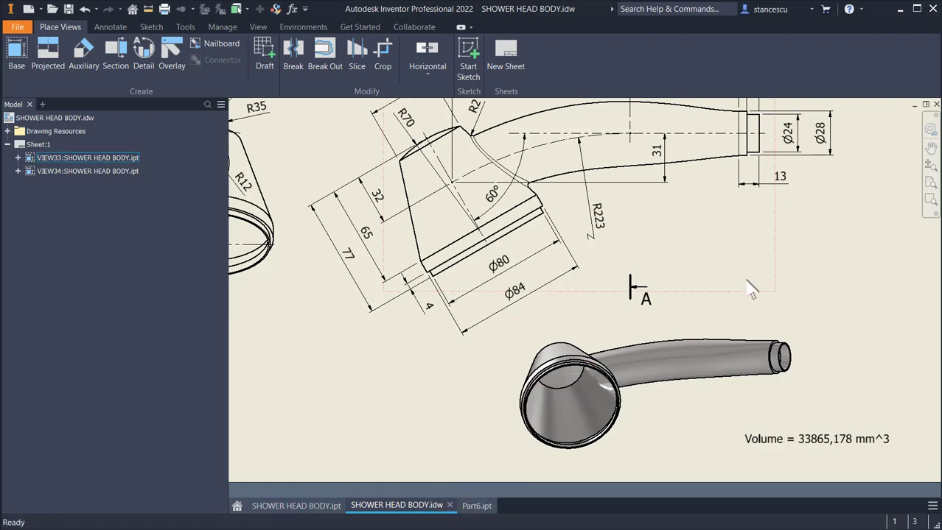
click(475, 510)
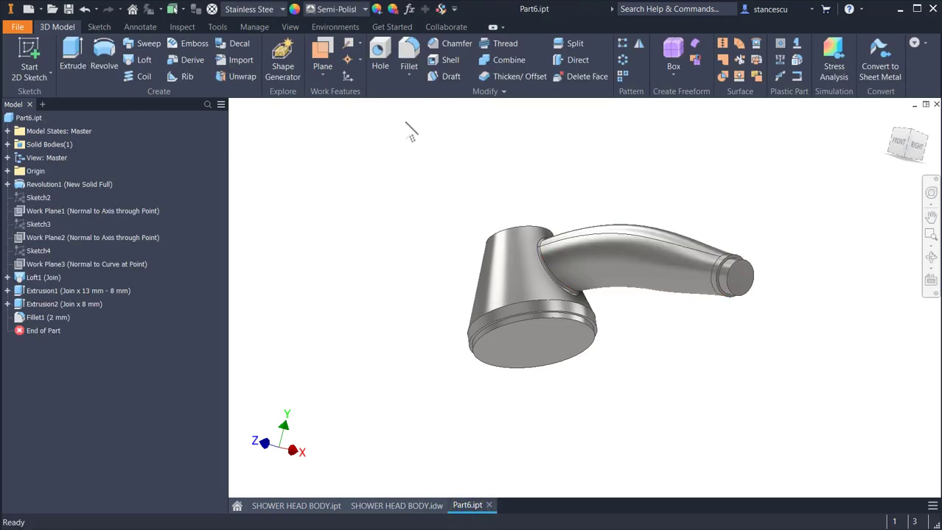
Shell the body inward with a 1 mm wall, removing the conical head's large base face and the handle's end face, and restore the home view.
click(449, 61)
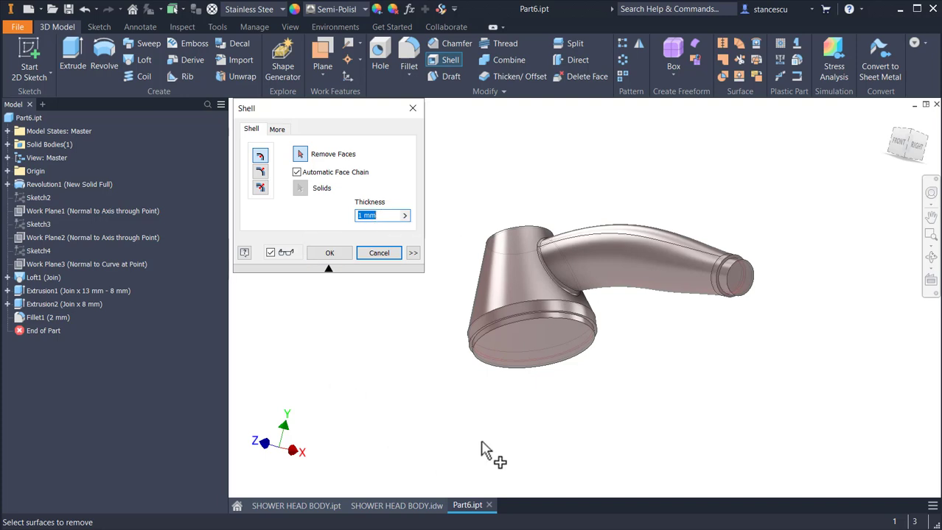
click(527, 339)
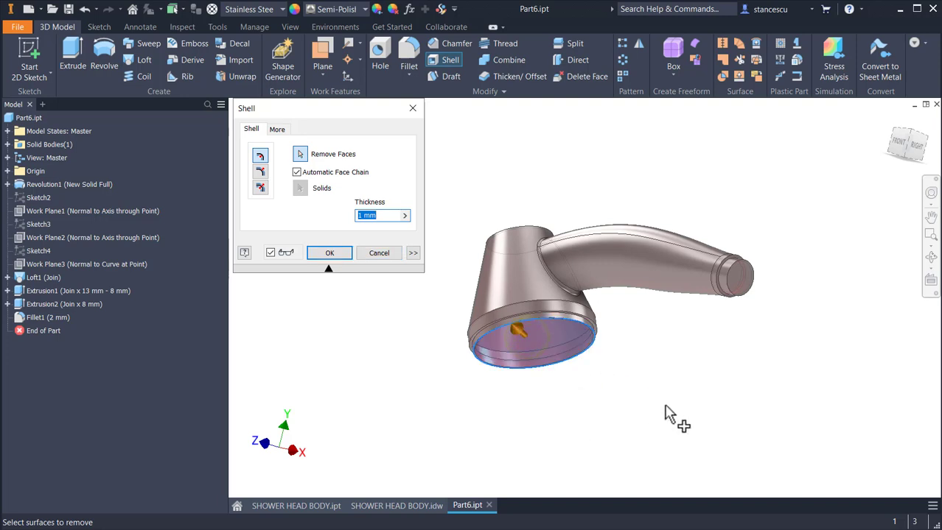
click(740, 280)
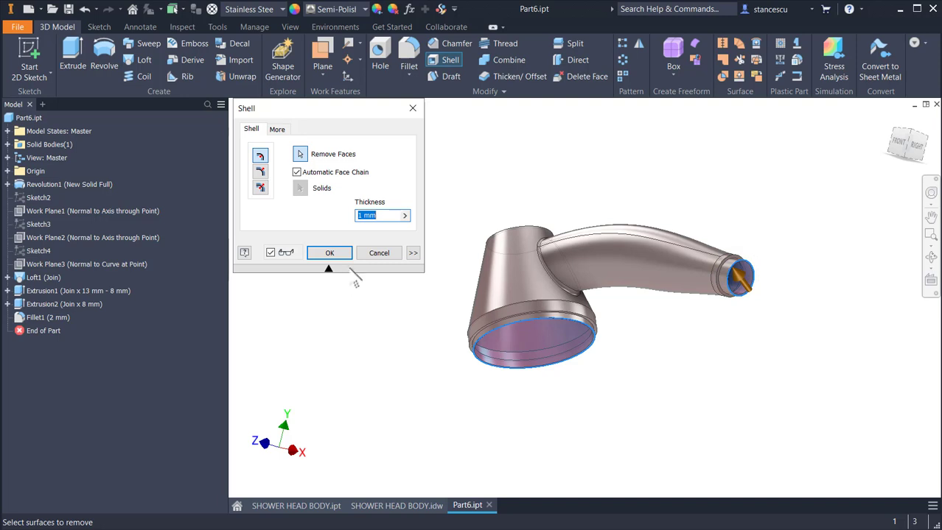
click(329, 254)
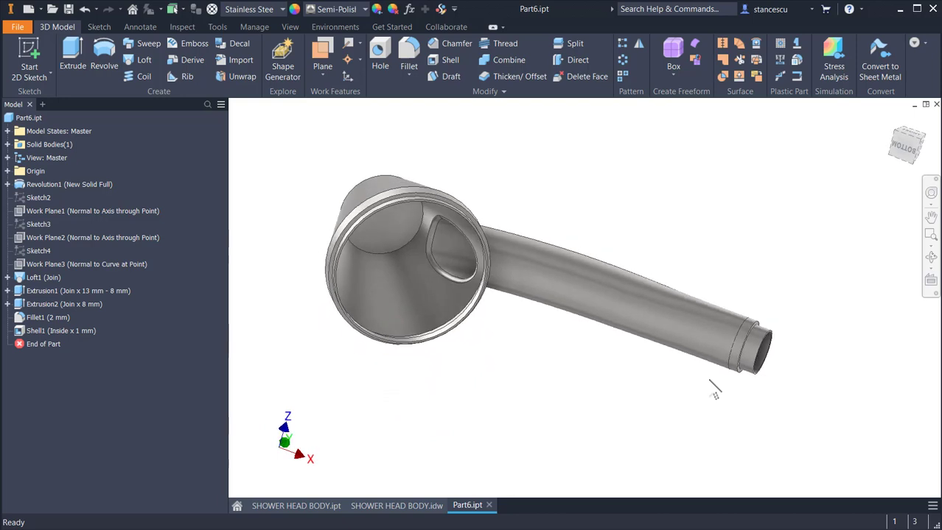
key(F6)
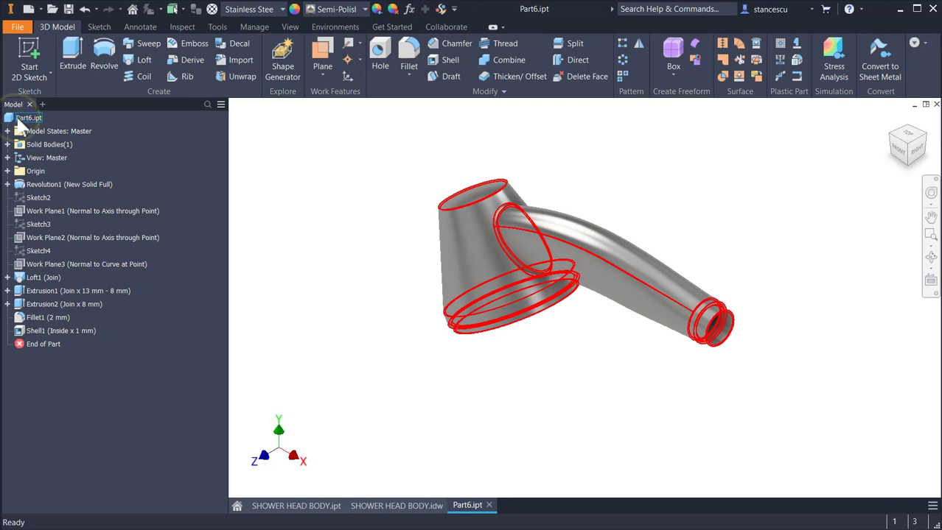
Update the part's physical properties in its iProperties and copy the calculated volume with its unit.
click(17, 120)
right_click(18, 120)
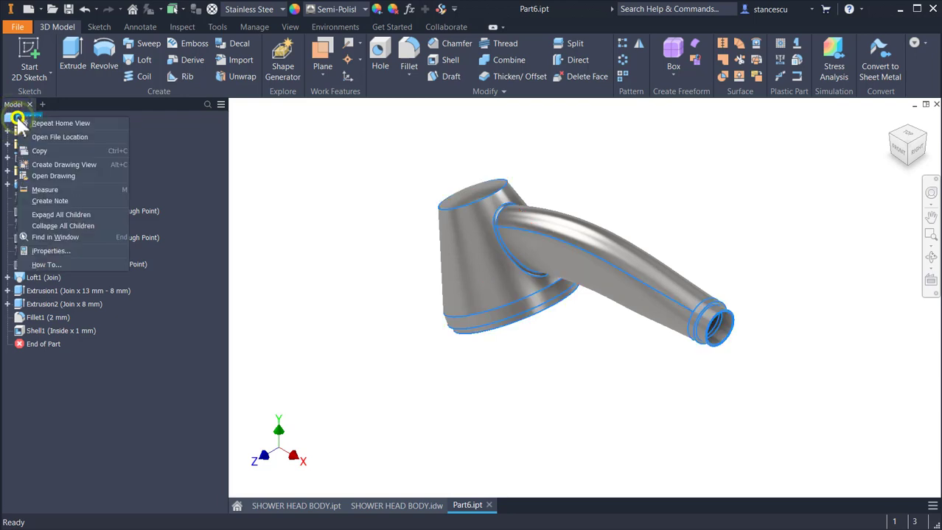
click(58, 250)
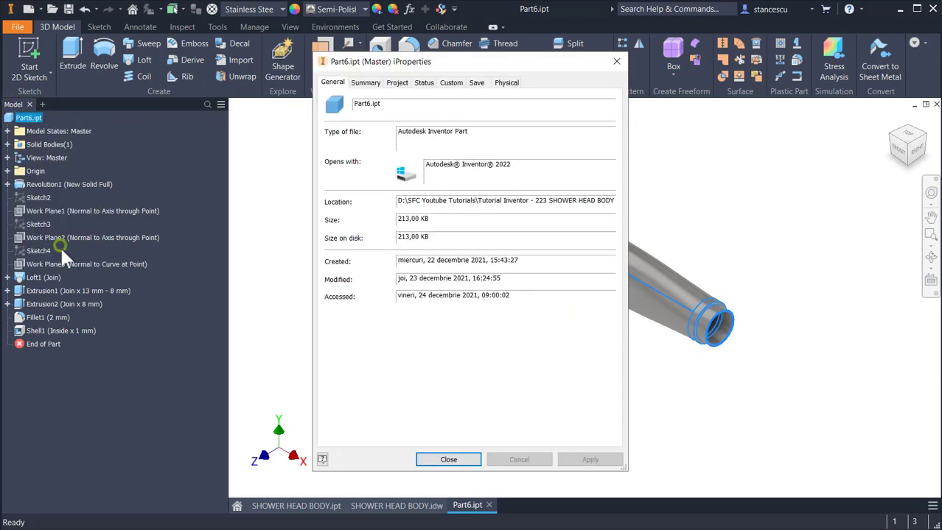
click(516, 82)
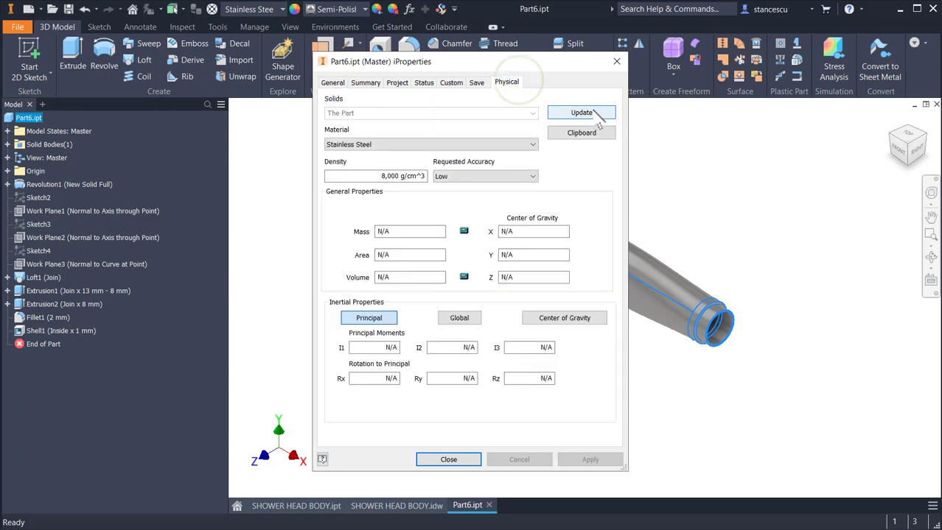
click(597, 112)
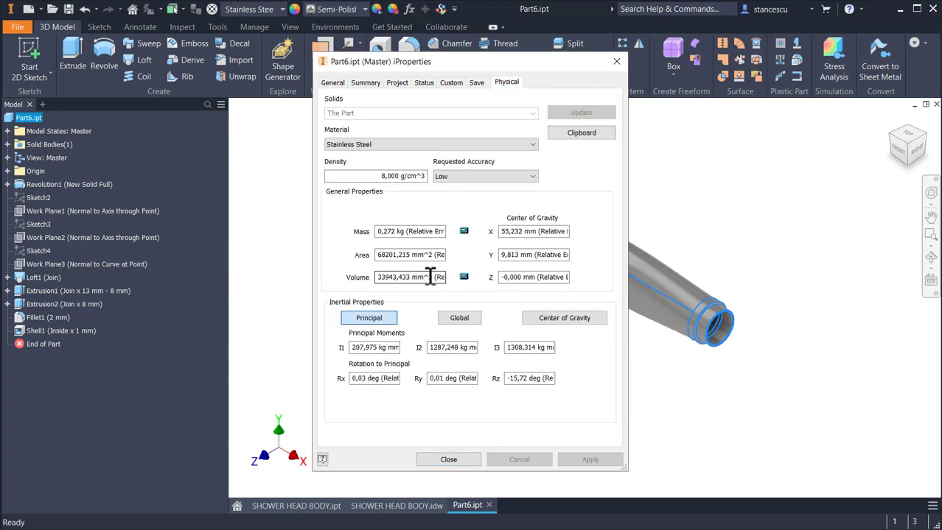
click(431, 276)
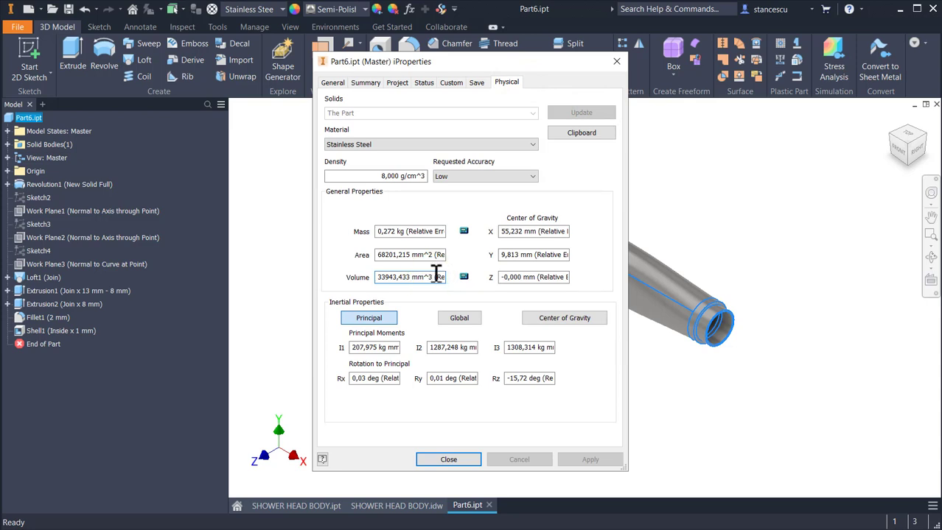
double_click(435, 276)
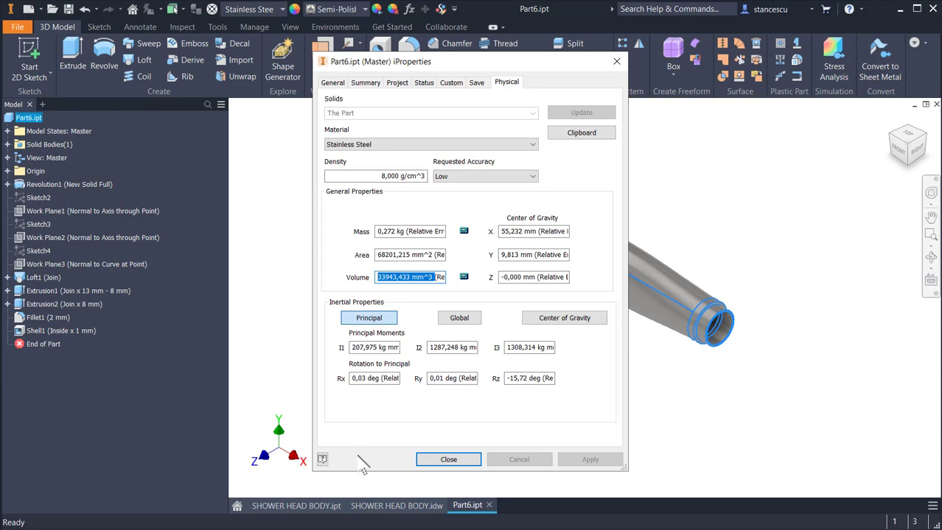
key(ctrl+c)
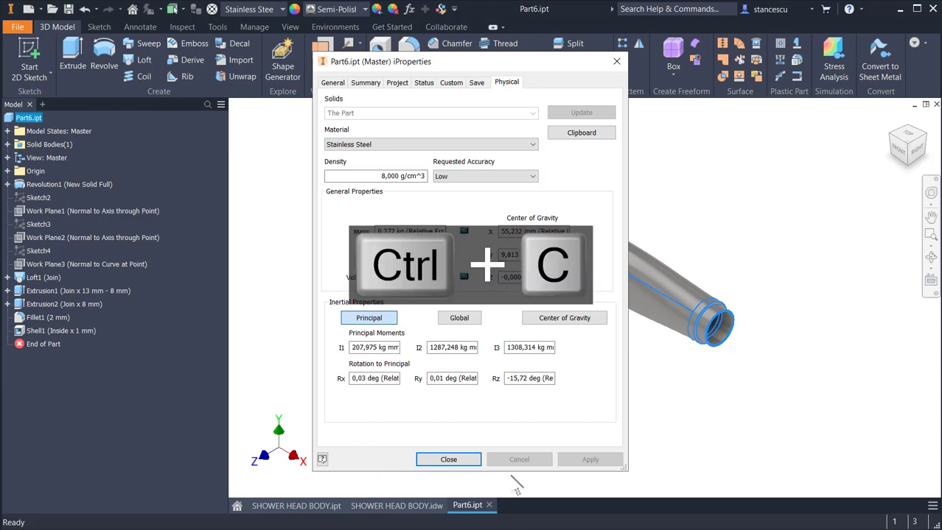
click(449, 458)
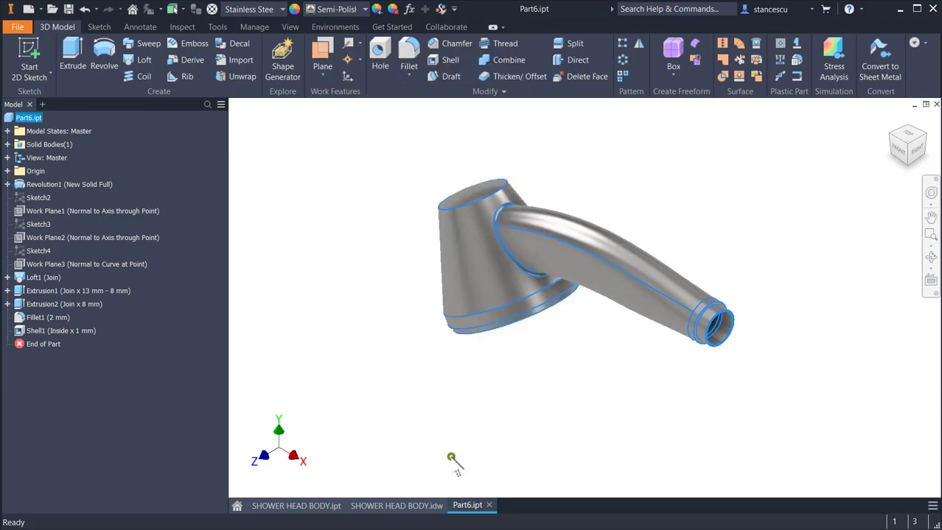
Open the volume note in the drawing for editing and add the copied volume, 33943,433 mm^3, at the end of its text.
click(414, 506)
click(811, 439)
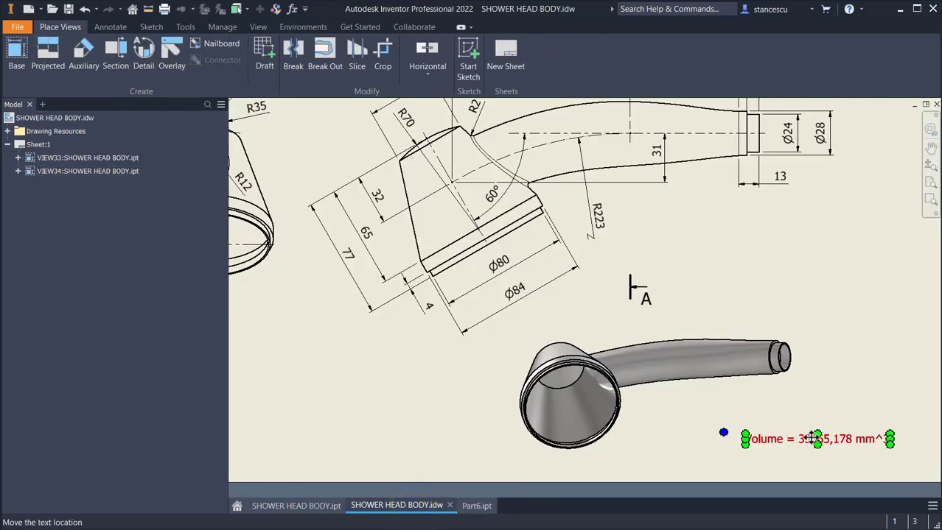
double_click(811, 439)
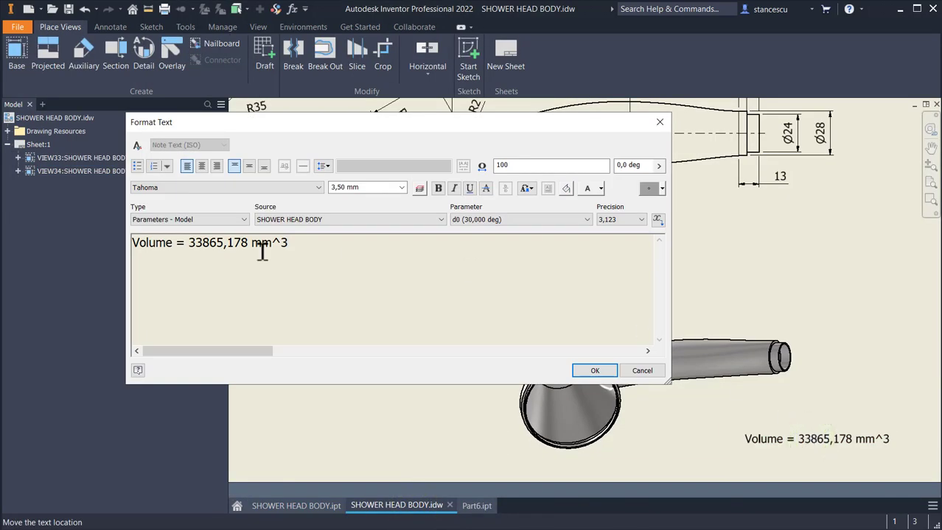
click(310, 249)
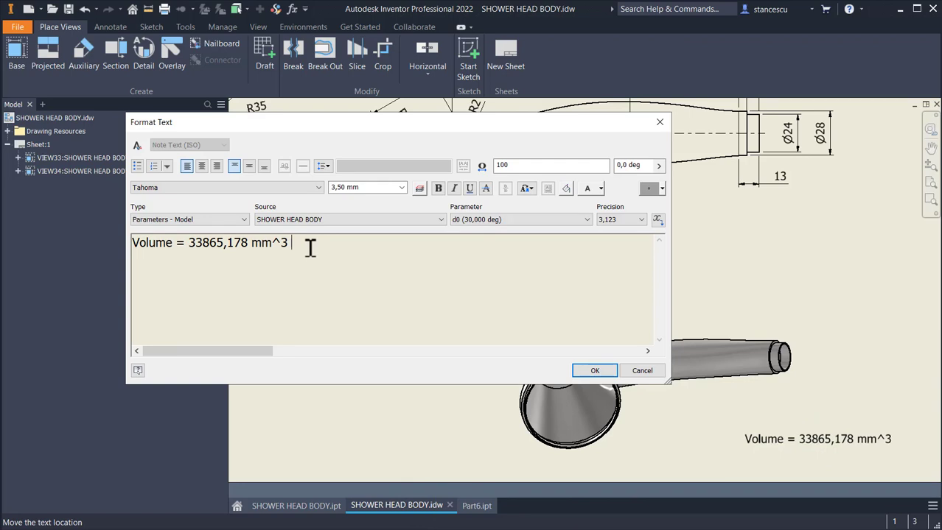
key(ctrl+v)
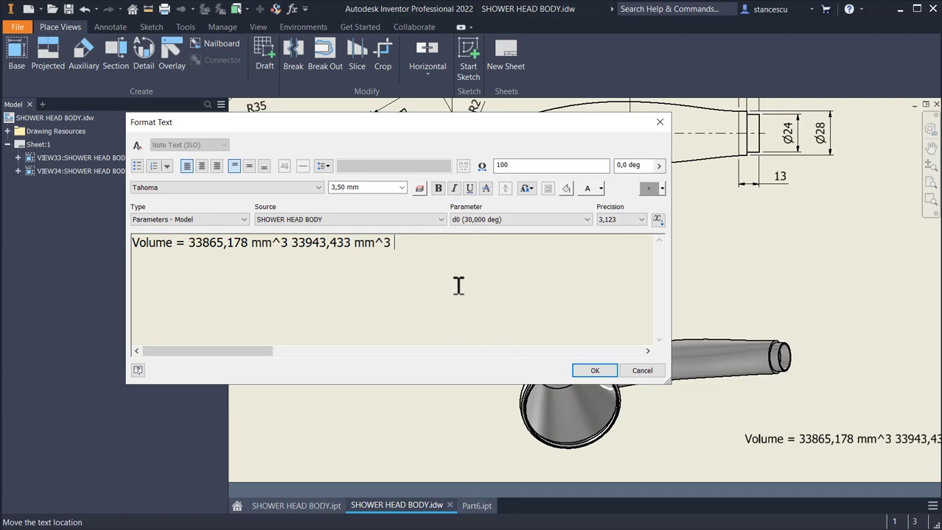
key(Return)
Delete the first volume value, 33865,178 mm^3, from the note, apply the text change and show the whole sheet.
click(292, 244)
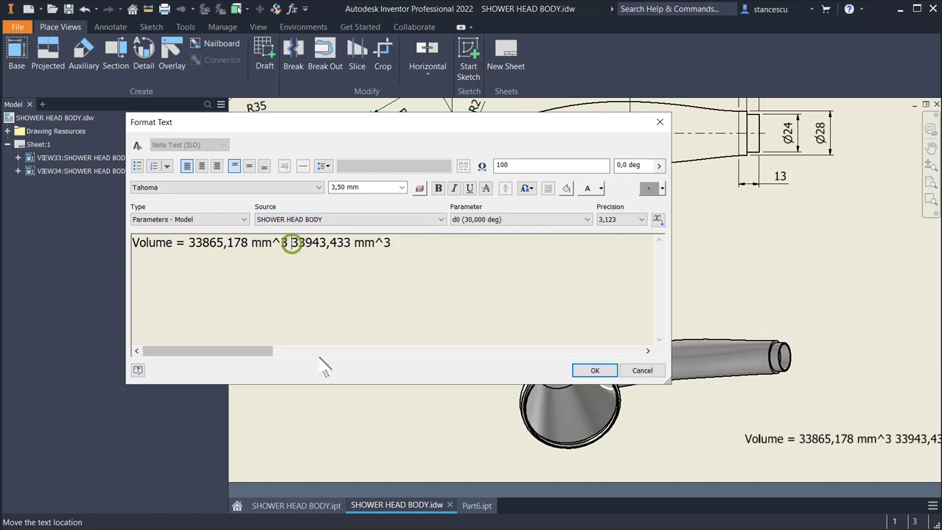
key(shift+Left)
key(shift+Left)
key(shift+Left)
key(shift+Left)
key(shift+Left)
key(shift+Left)
key(shift+Left)
key(shift+Left)
key(shift+Left)
key(shift+Left)
key(shift+Left)
key(shift+Left)
key(shift+Left)
key(shift+Left)
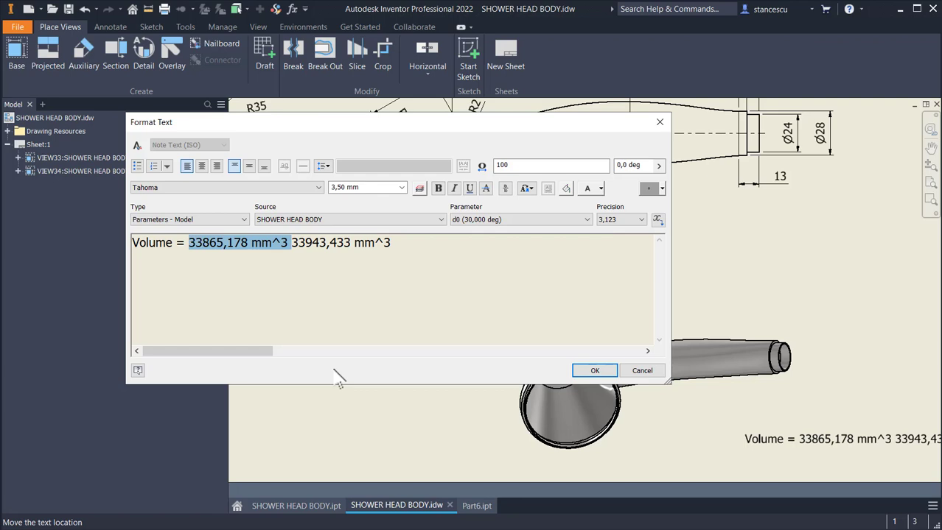
key(Delete)
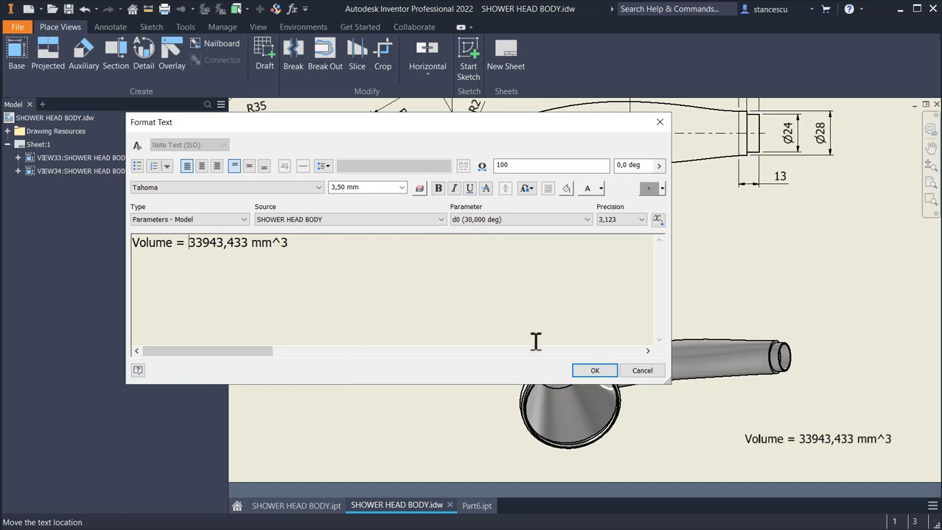
click(593, 373)
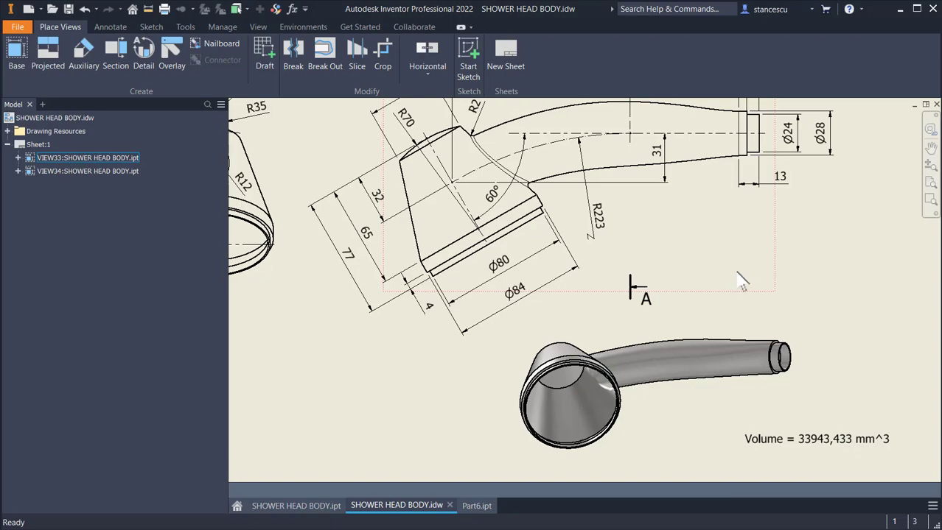
key(Home)
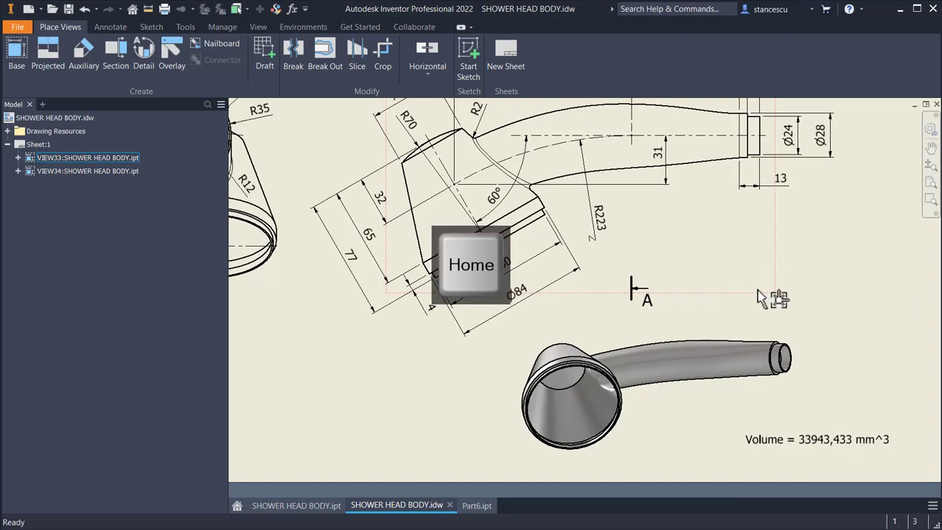
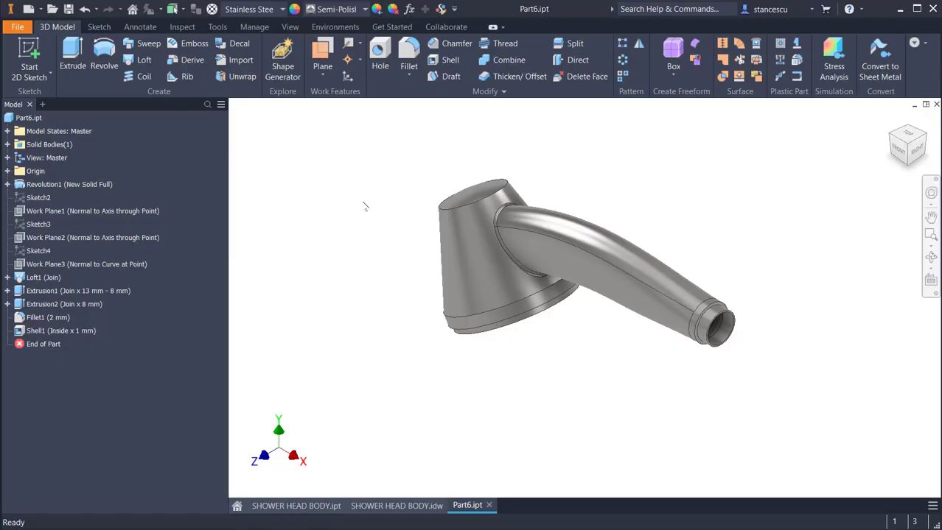
Reopen the handle's path sketch in the part and compare its dimensions with the drawing.
double_click(38, 198)
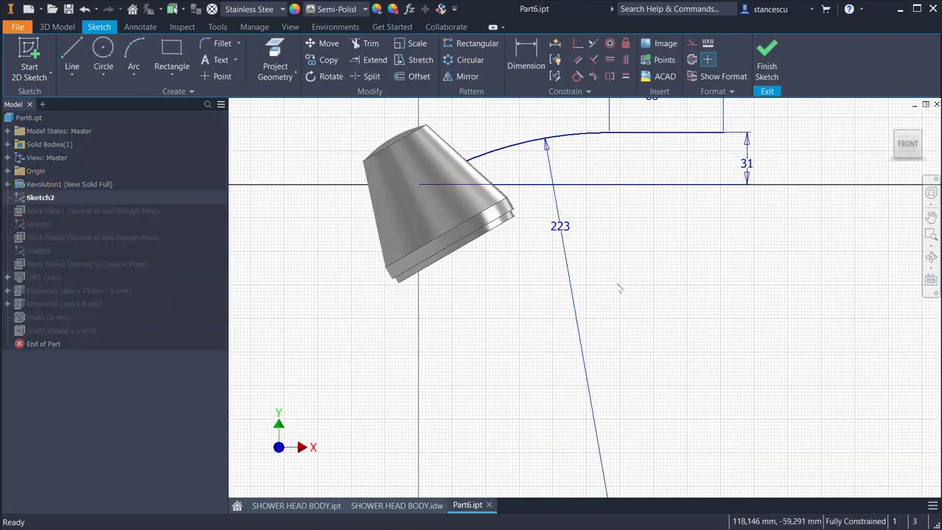
drag(621, 351, 624, 383)
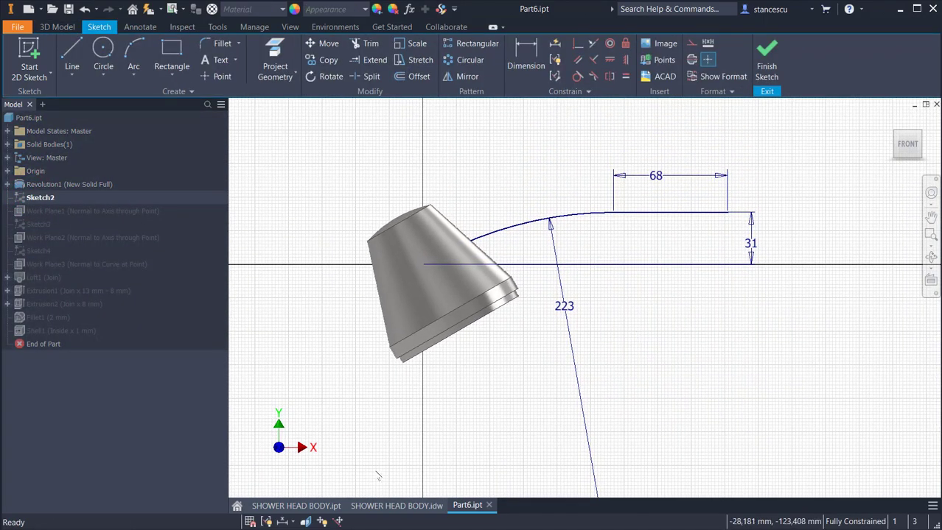
click(398, 506)
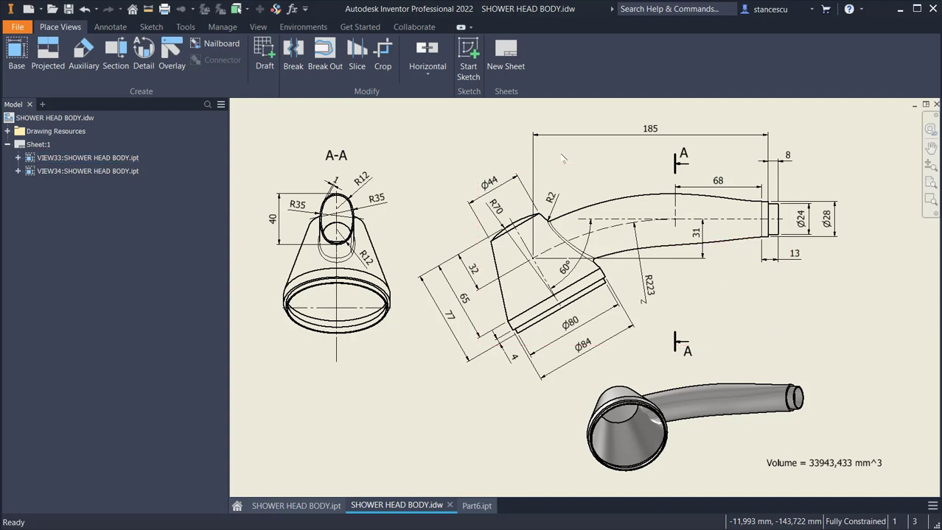
click(475, 506)
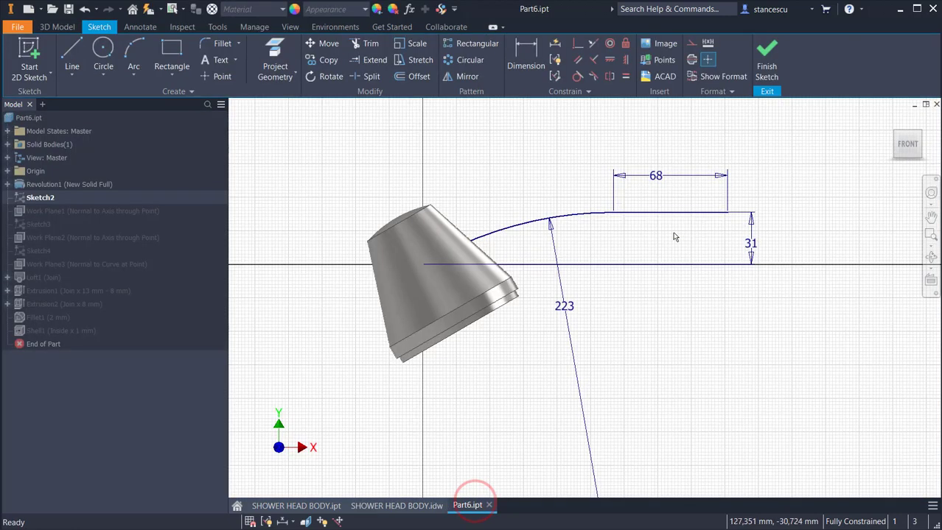
Replace the 68 mm dimension with a horizontal one from the sketch origin to the path's end, set it to 185-13+8, and finish the sketch.
click(656, 176)
key(Delete)
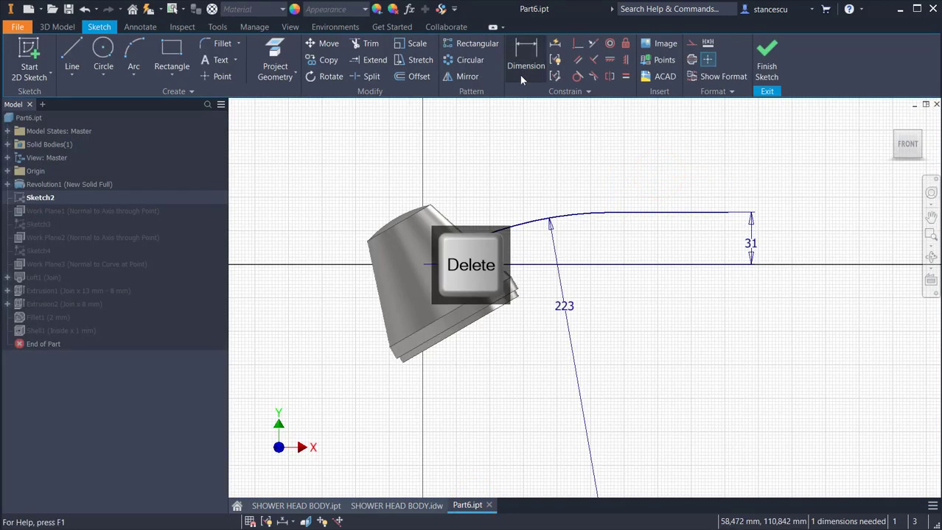
click(529, 58)
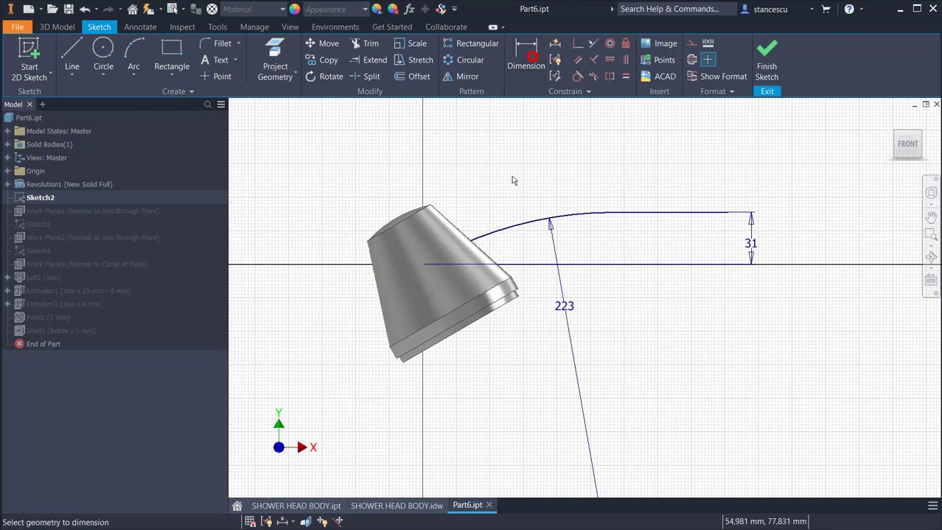
click(728, 214)
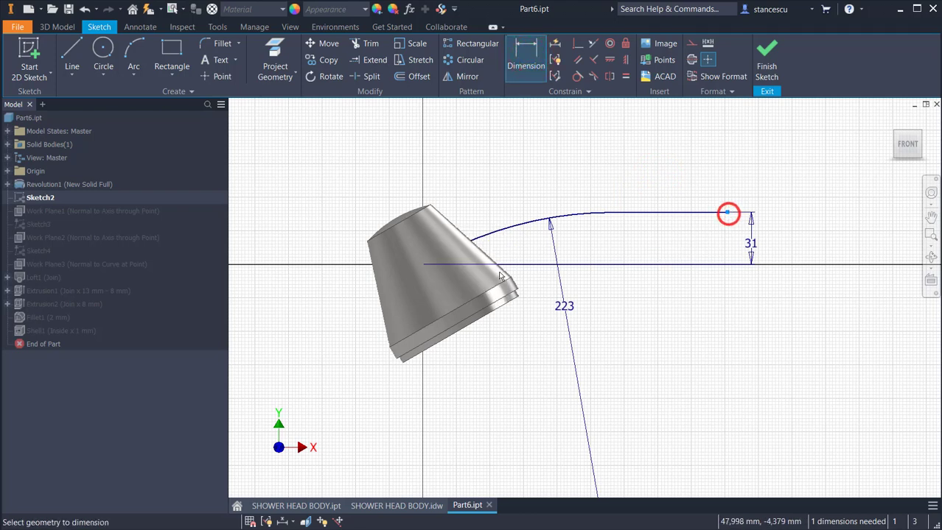
click(427, 265)
click(570, 131)
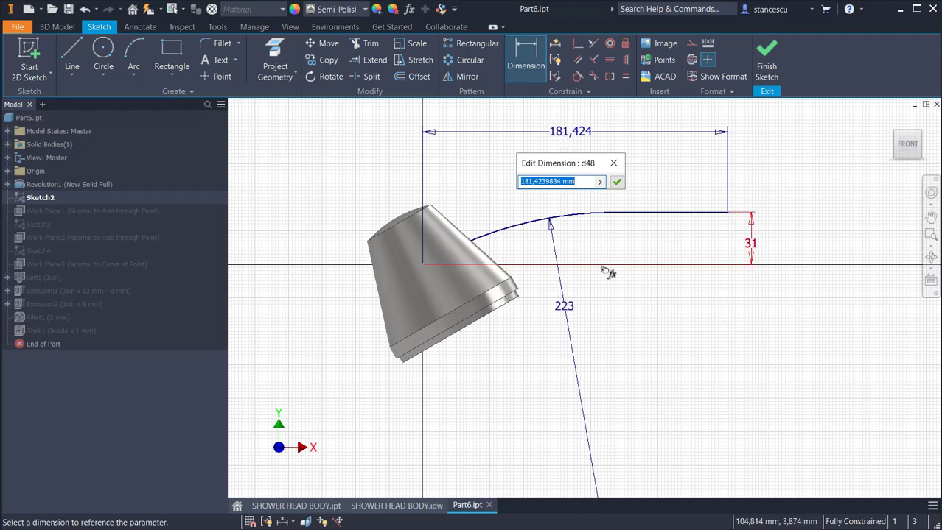
text(185-13+8)
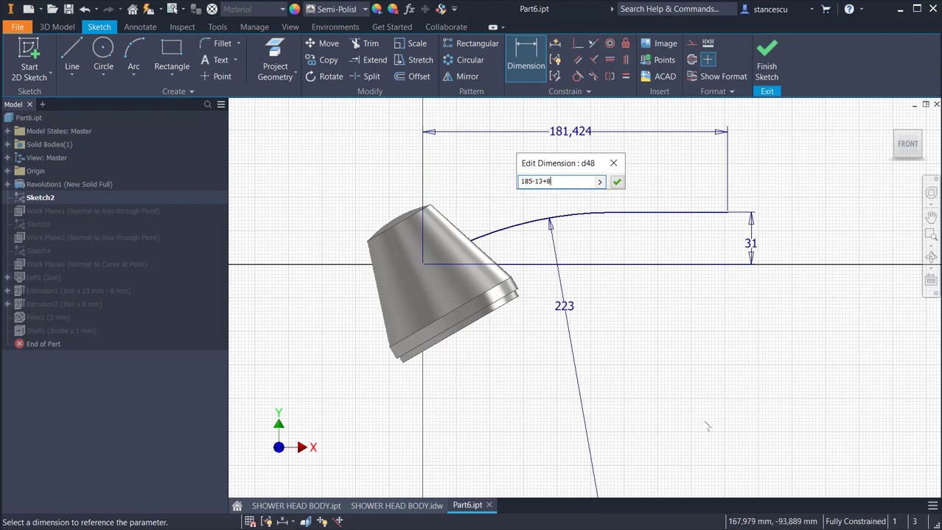
key(Return)
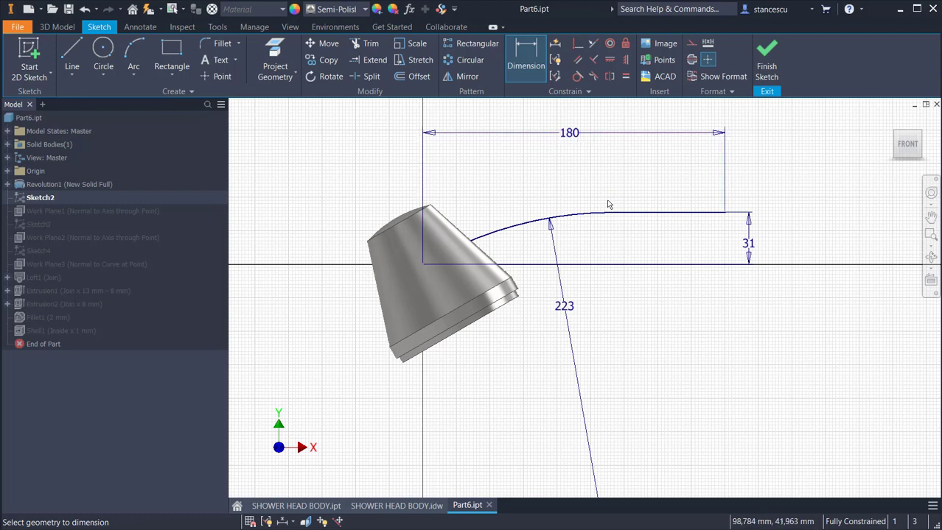
click(765, 56)
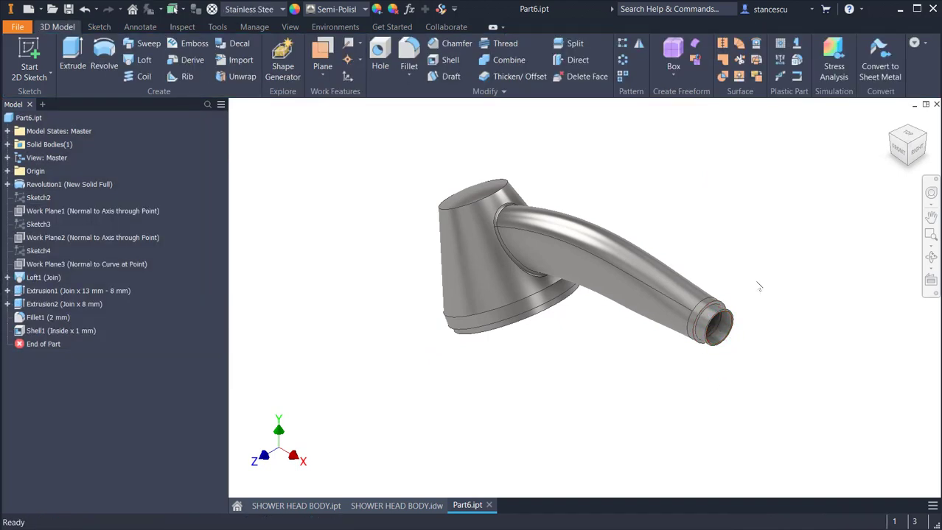
key(F6)
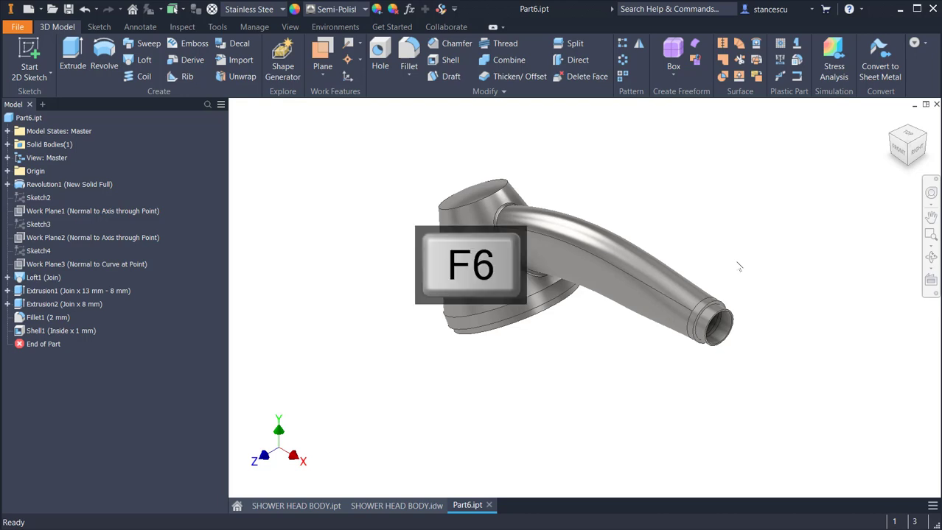
Recalculate the modified part's physical properties in its iProperties and copy the new volume value with its unit.
click(33, 116)
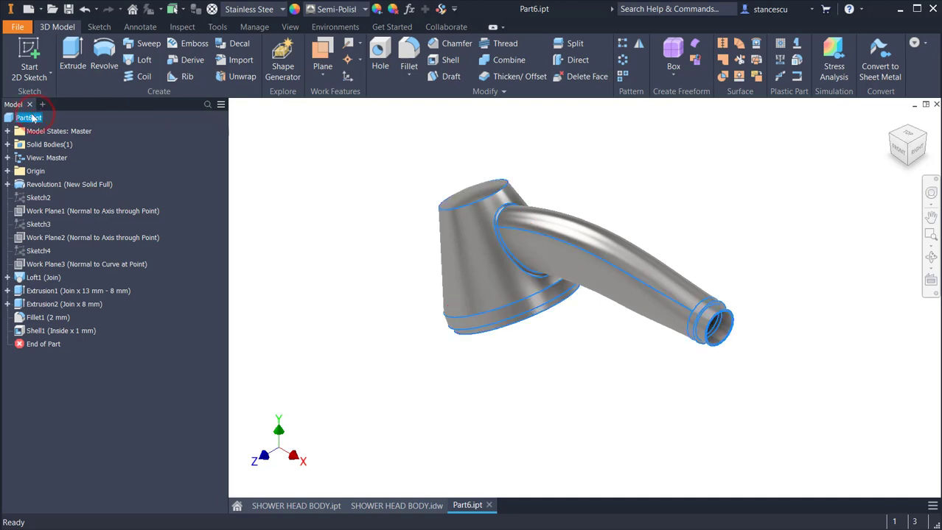
right_click(32, 116)
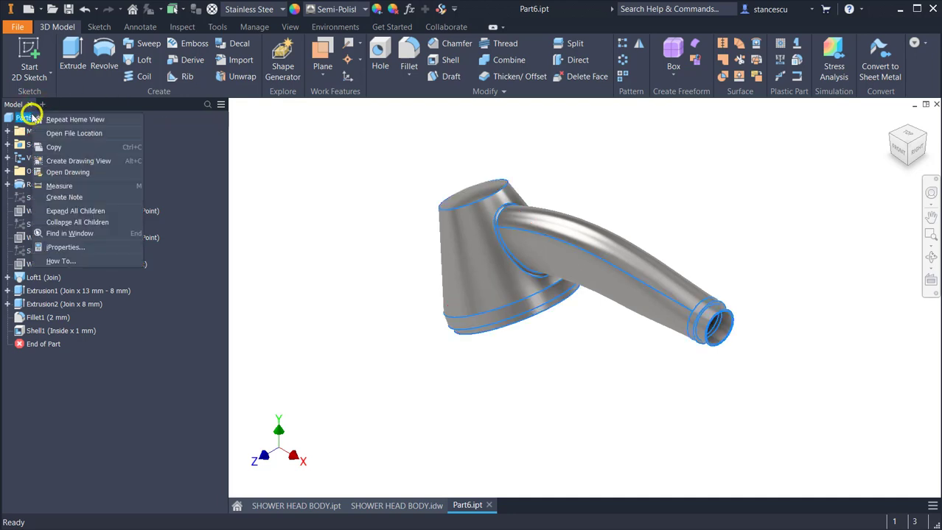
click(70, 247)
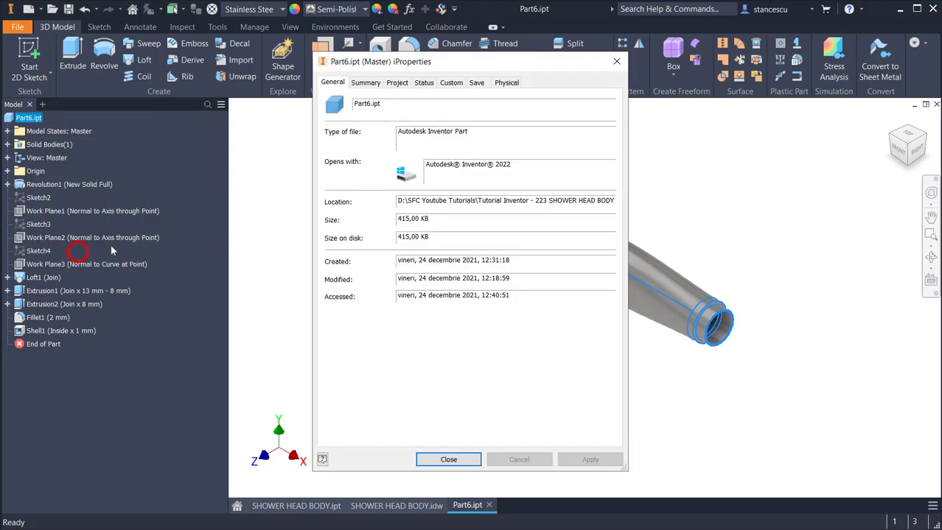
click(508, 83)
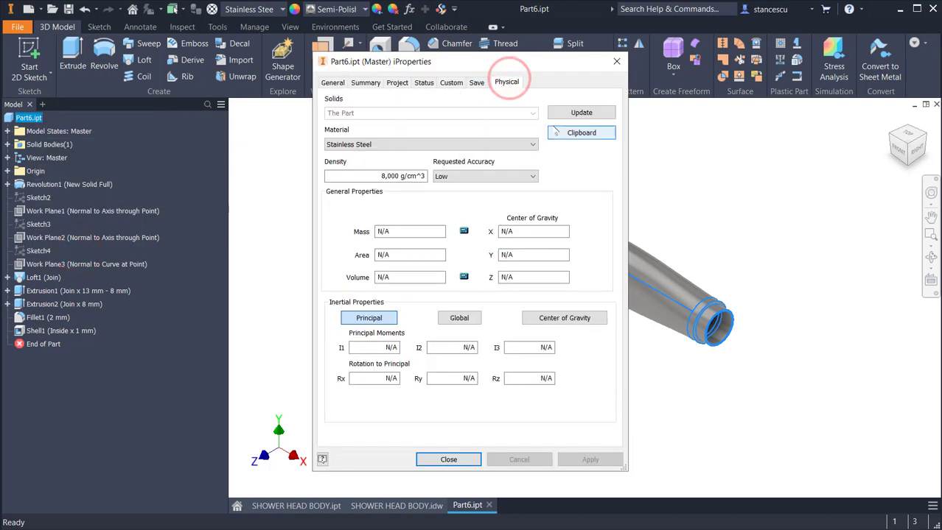
click(569, 115)
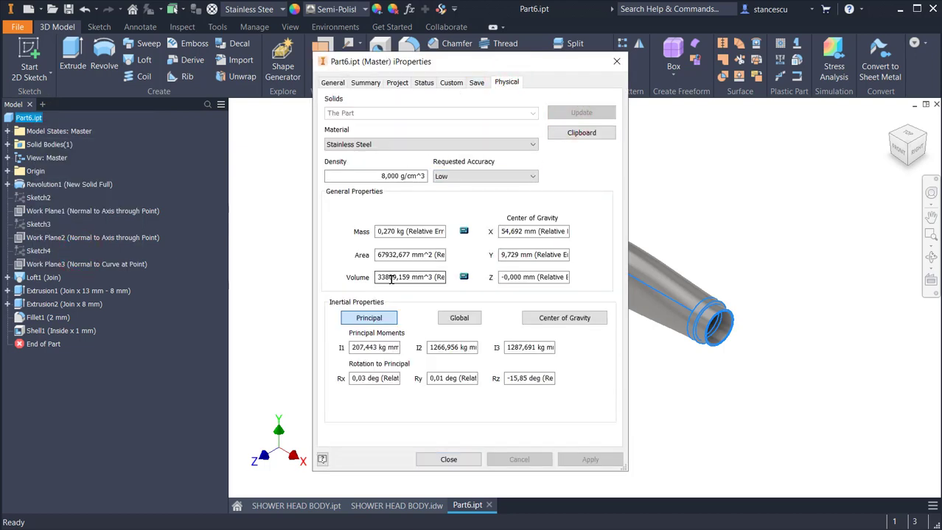
drag(378, 277, 433, 277)
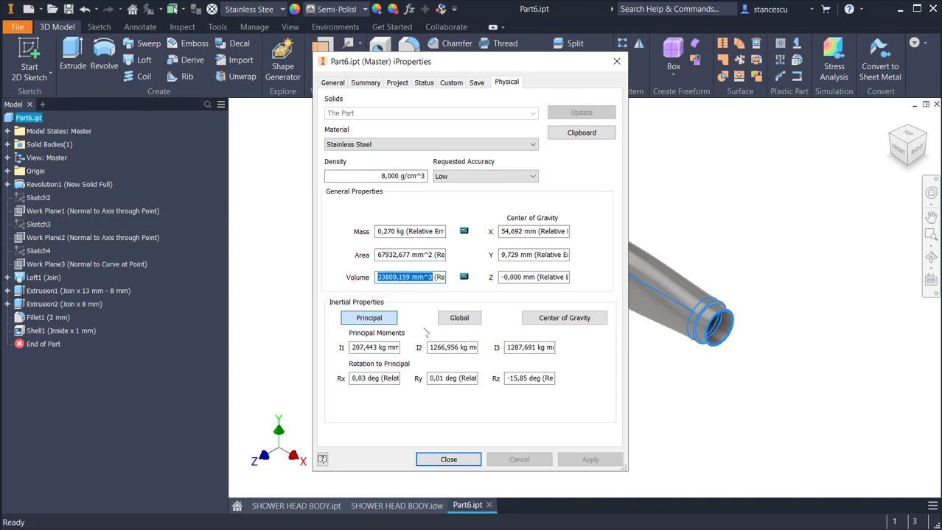
key(ctrl+c)
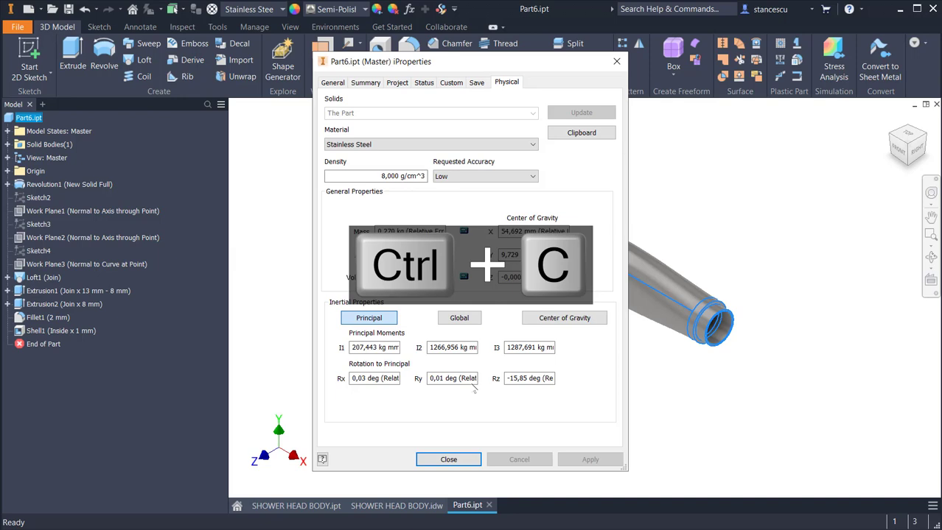
click(440, 460)
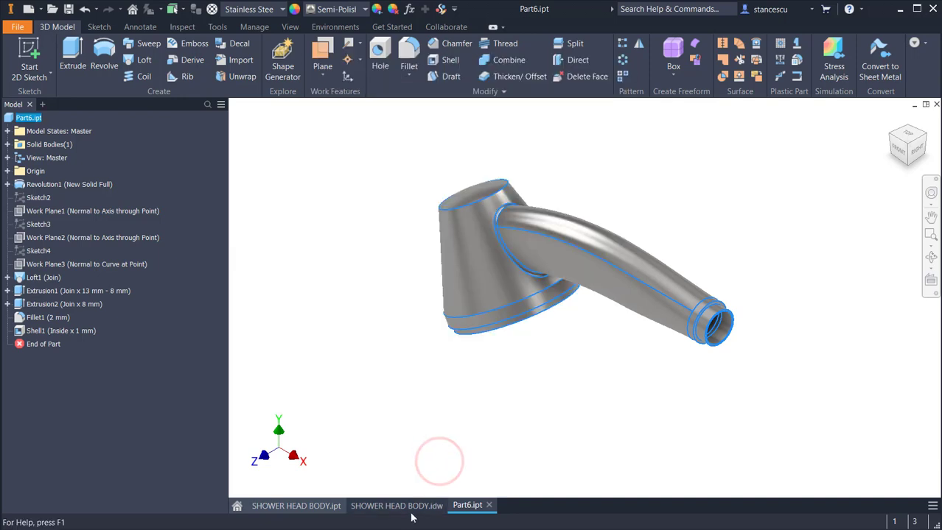
Open the volume note in the SHOWER HEAD BODY.idw drawing and add the copied volume, 33809,159 mm^3, after the existing text.
click(418, 504)
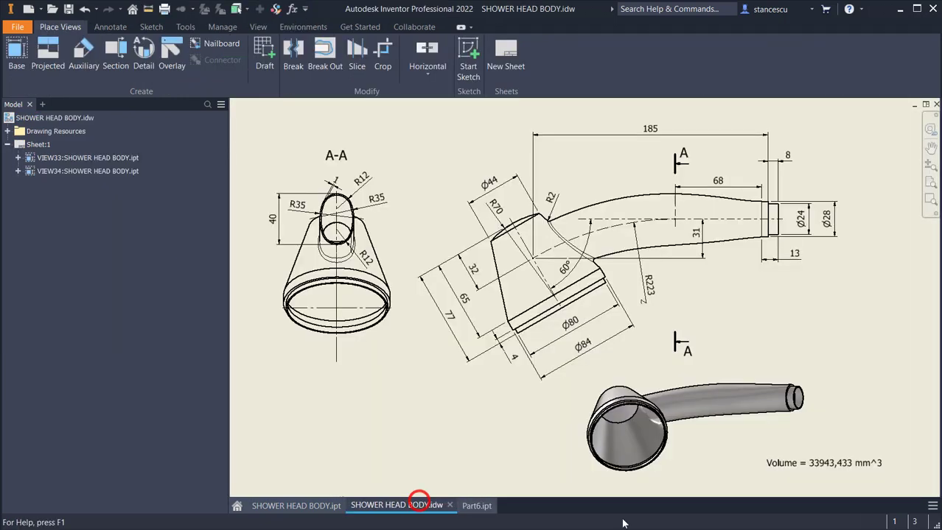
click(842, 464)
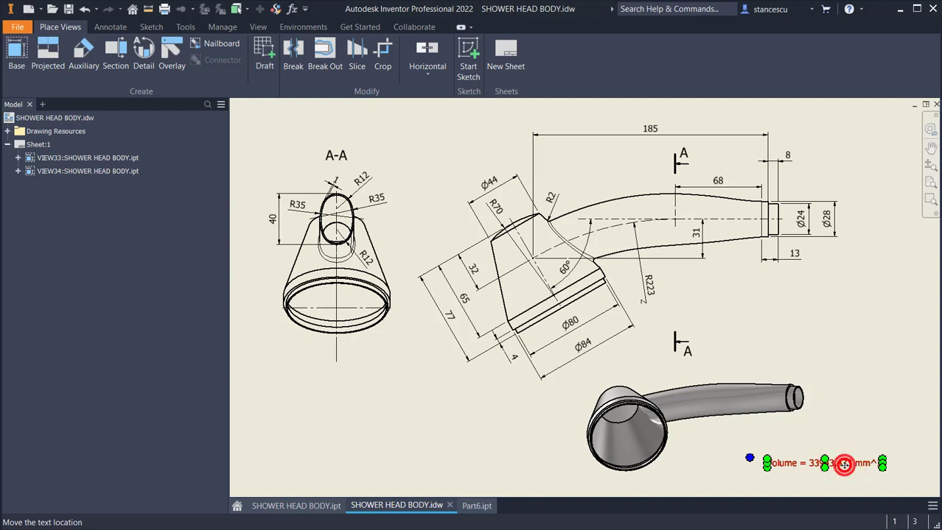
double_click(844, 464)
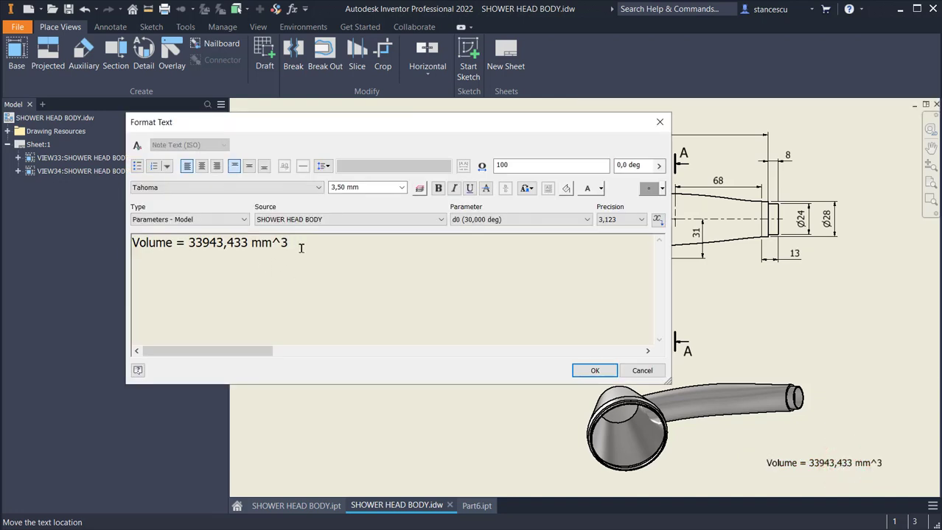
key(ctrl+v)
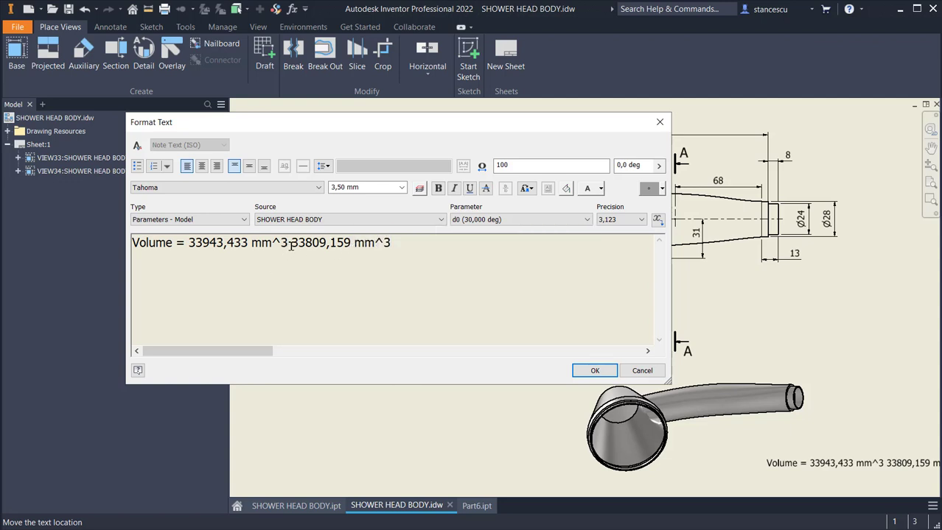
Delete the first volume value, 33943,433 mm^3, from the note and apply the text change.
click(289, 245)
key(shift+Left)
key(shift+Left)
key(shift+Left)
key(shift+Left)
key(shift+Left)
key(shift+Left)
key(shift+Left)
key(shift+Left)
key(shift+Left)
key(shift+Left)
key(shift+Left)
key(shift+Left)
key(shift+Left)
key(shift+Left)
key(shift+Left)
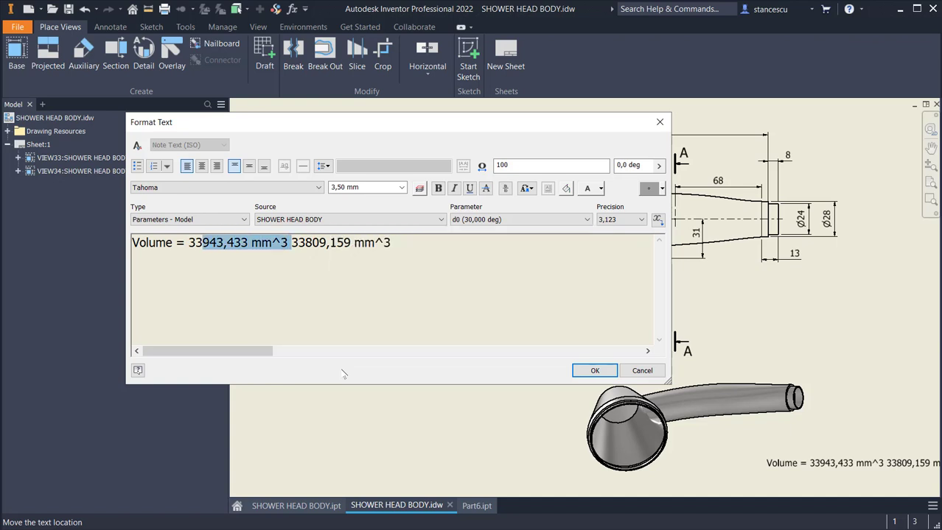
key(Delete)
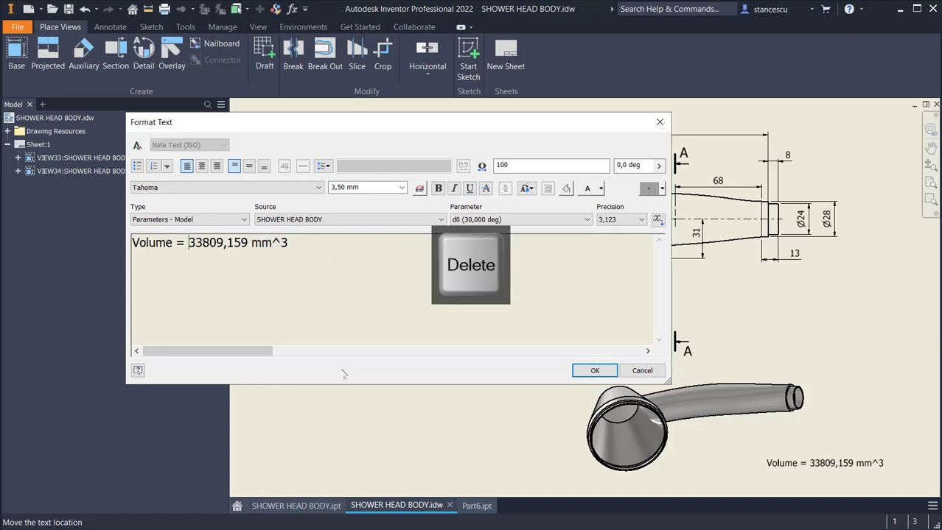
click(597, 371)
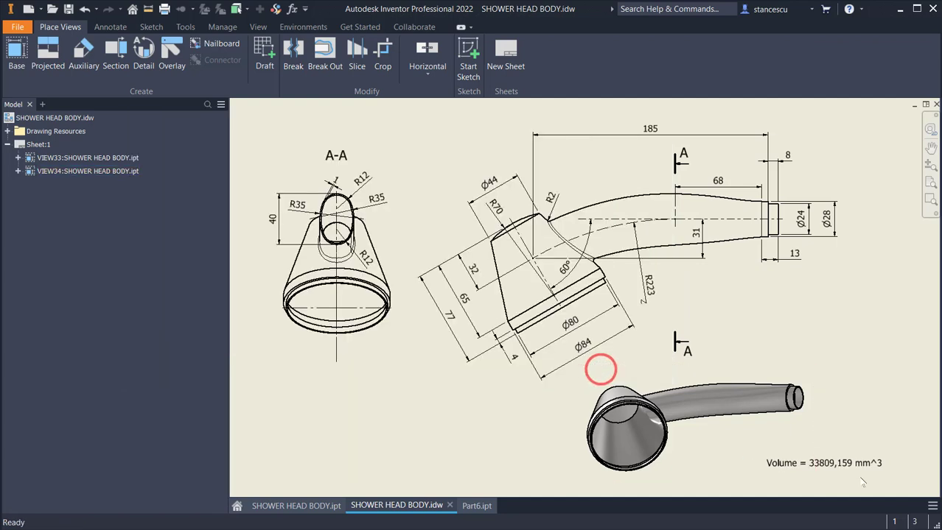